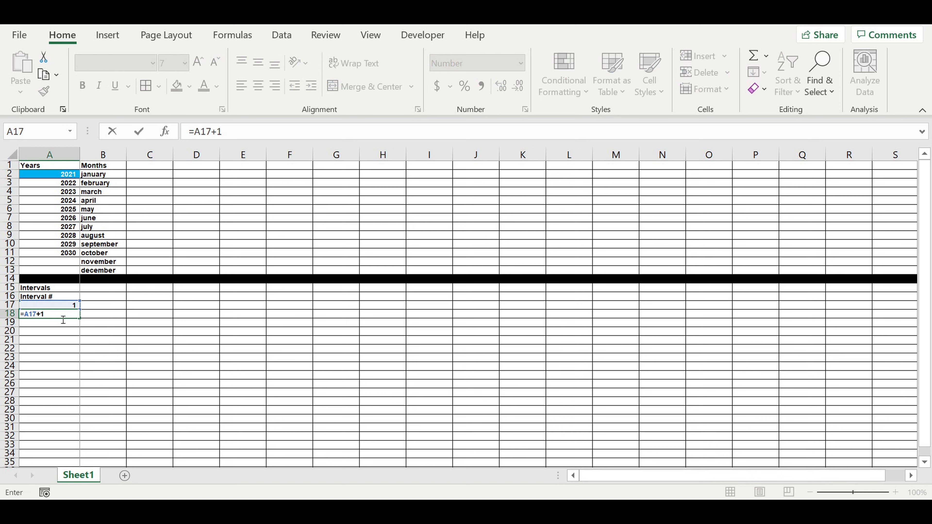
Enter the formula =A17+1 in A18 and fill it down column A to row 56 to number the intervals
type("+1")
key("Return")
key("Up")
scroll(120, 308, "down", 3)
left_click_drag(78, 240, 74, 411)
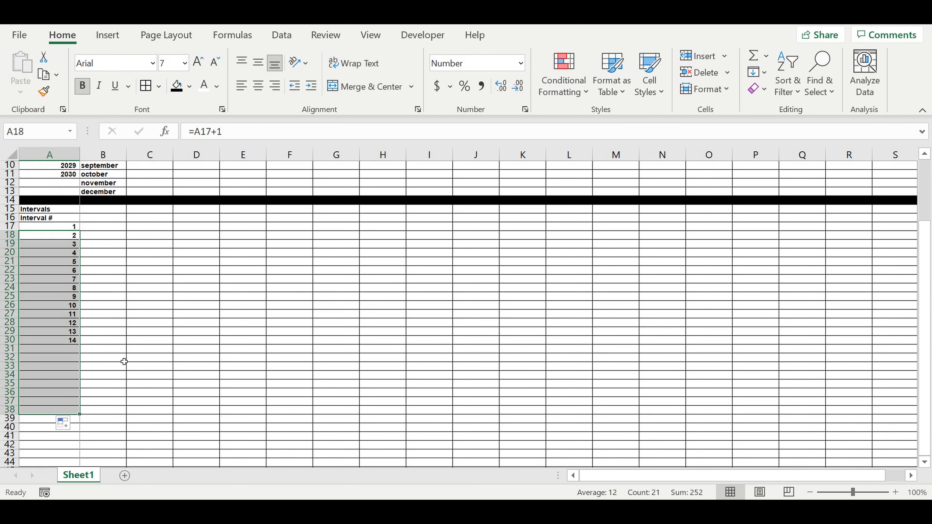
scroll(151, 360, "down", 5)
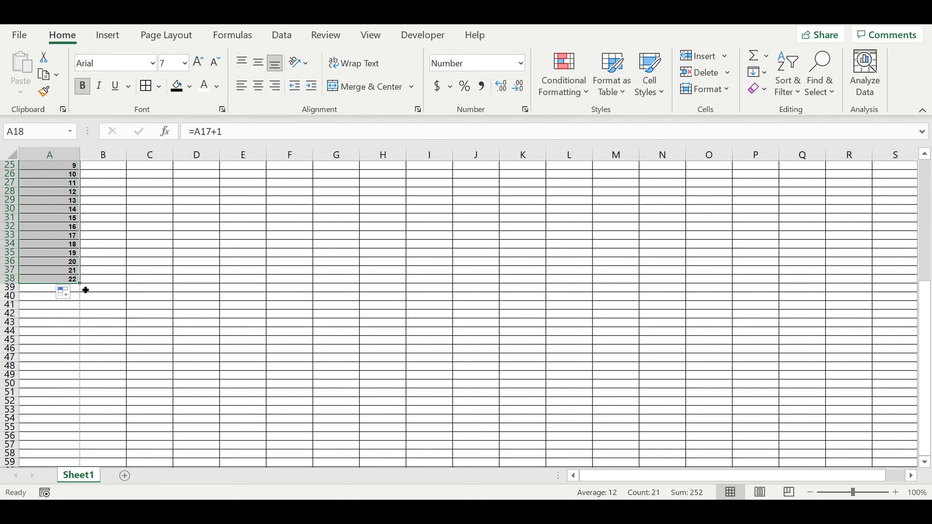
left_click_drag(82, 286, 77, 430)
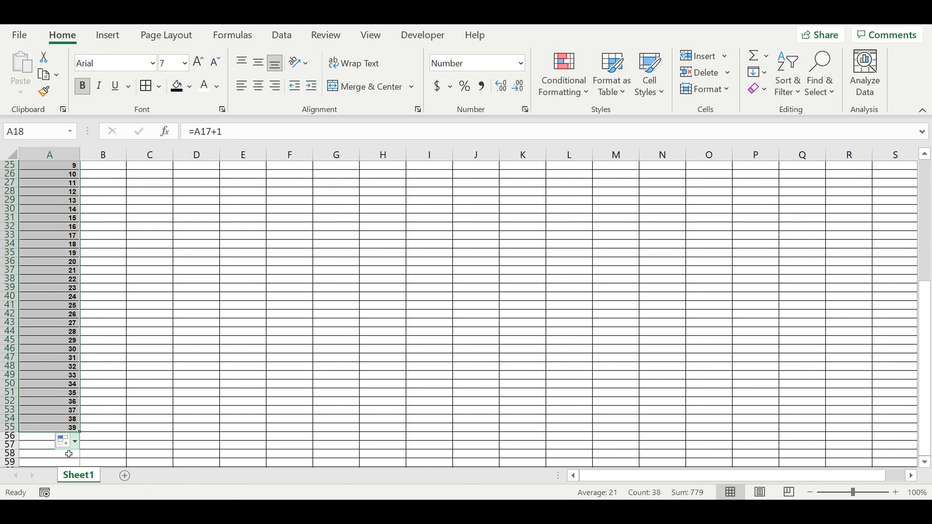
left_click_drag(79, 432, 82, 443)
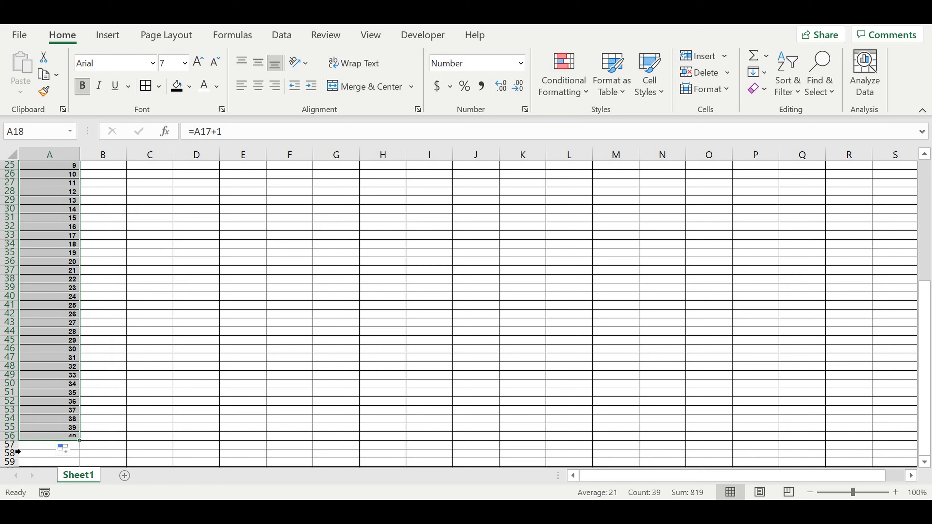
Fill row 57, directly below the interval list, with black as a divider
left_click(15, 446)
left_click(179, 94)
left_click(225, 294)
Fill the Intervals title cell A15 with yellow
scroll(234, 275, "up", 4)
scroll(234, 275, "up", 3)
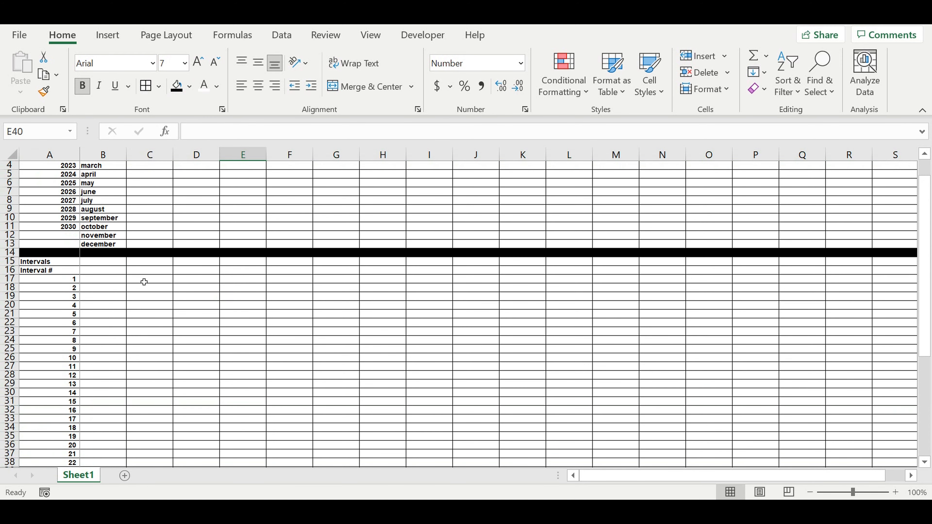
left_click(44, 265)
left_click(189, 86)
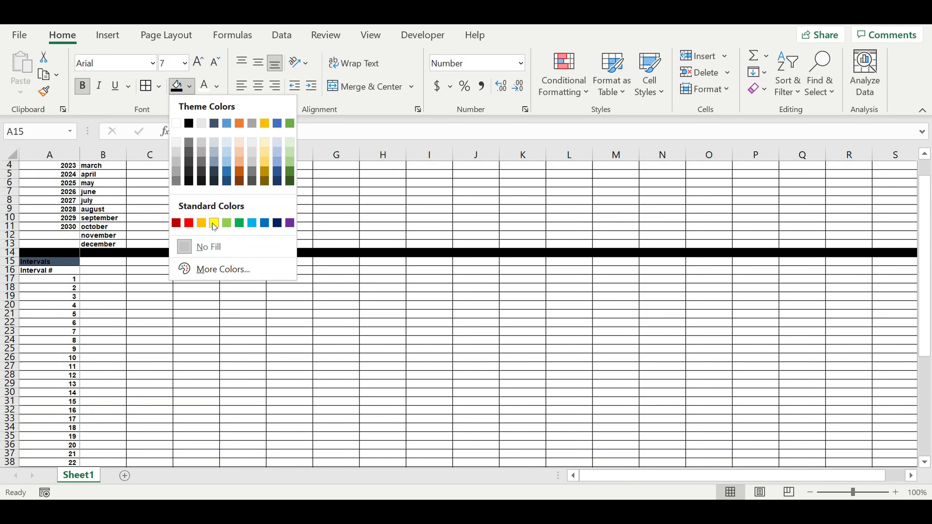
left_click(213, 223)
Center the Interval # header in A16 and fill it with the lightest blue theme colour
left_click(51, 271)
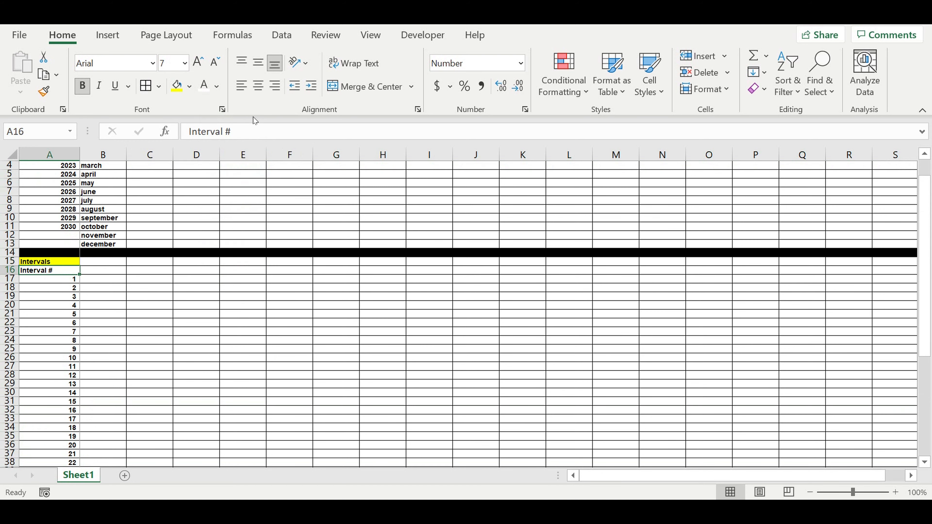
left_click(261, 85)
left_click(189, 87)
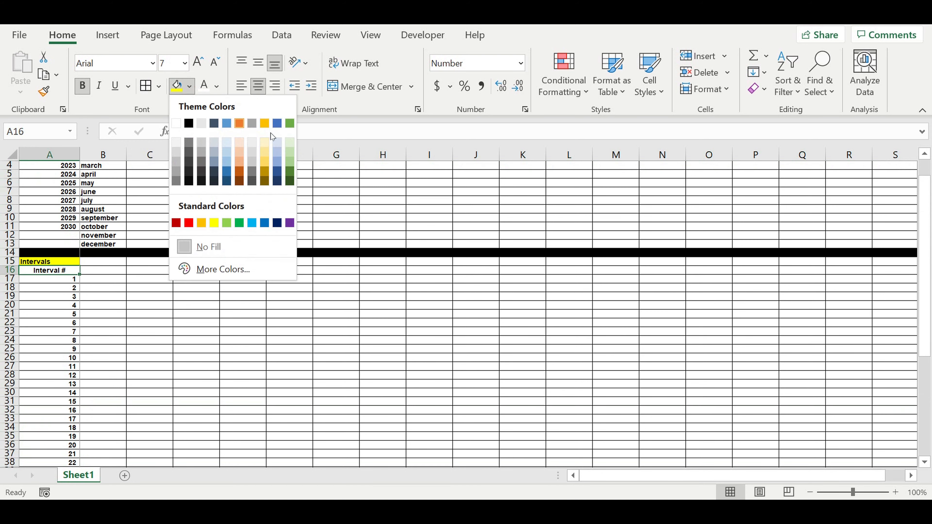
left_click(276, 142)
left_click(239, 358)
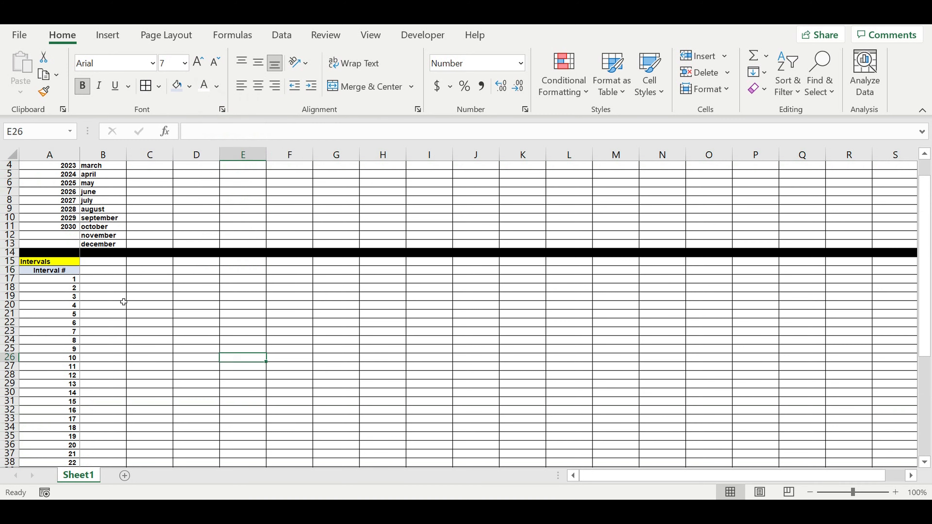
left_click(62, 270)
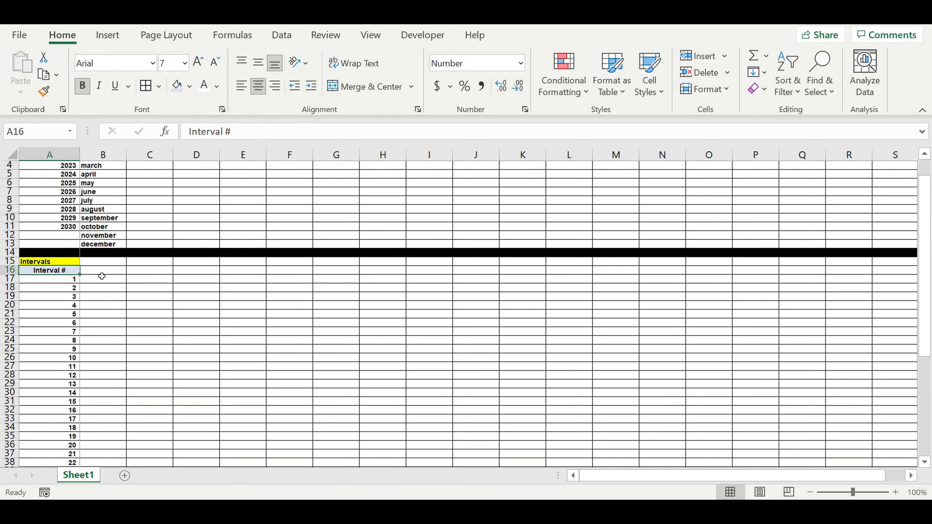
left_click_drag(106, 274, 244, 273)
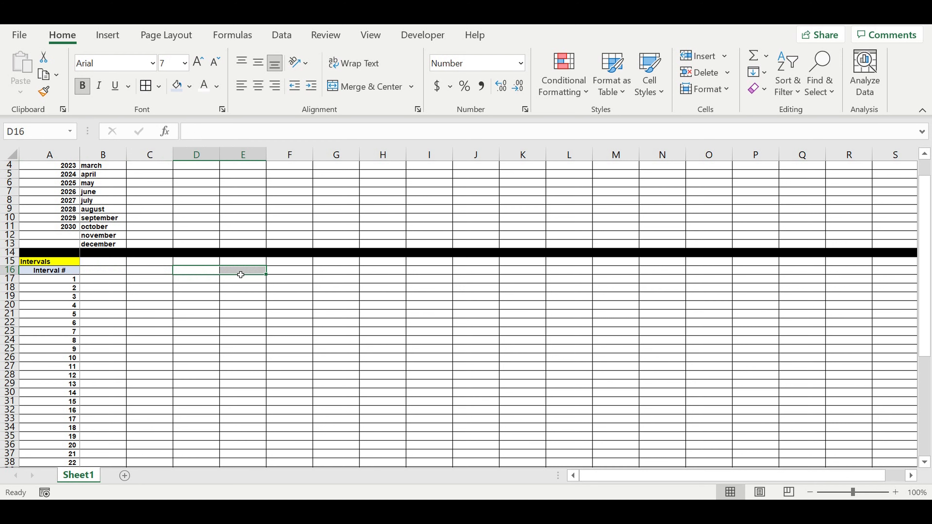
Enter the header Dates in C1, beside Months
scroll(164, 257, "up", 1)
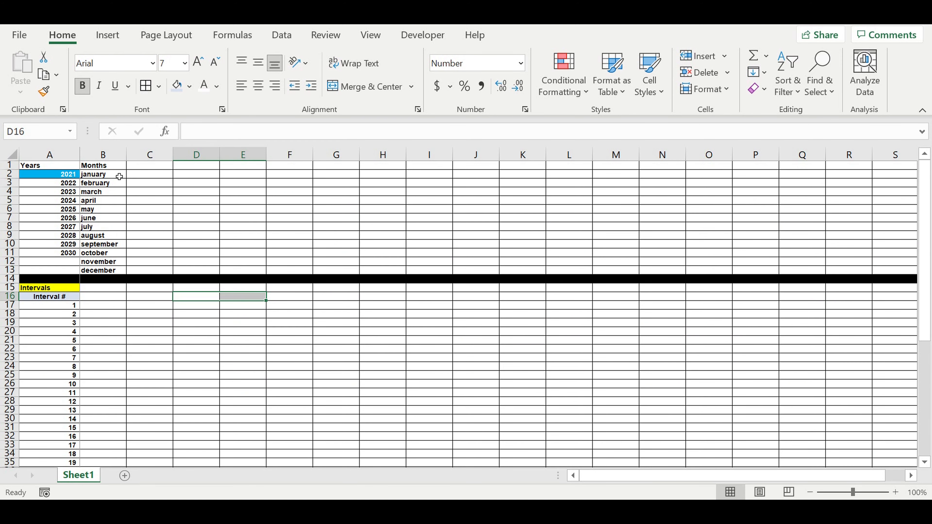
left_click(153, 170)
key("alt+d")
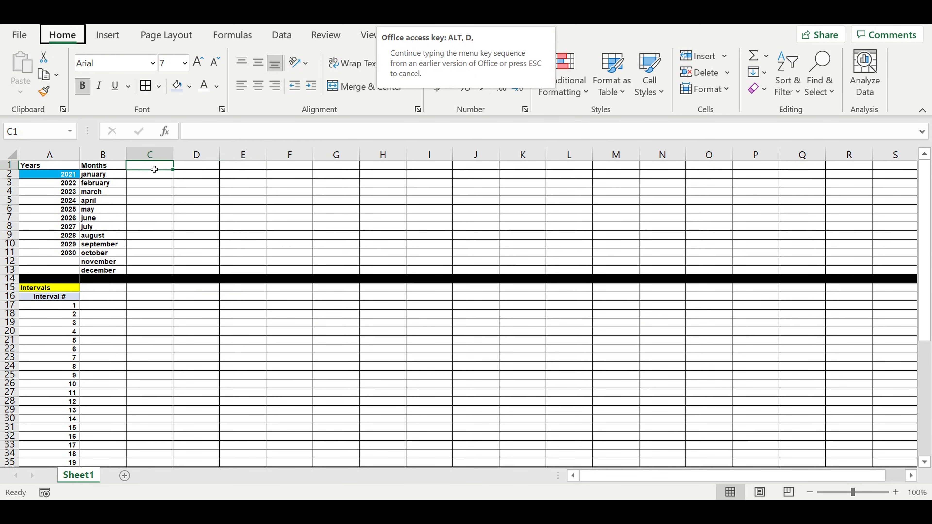
key("Escape")
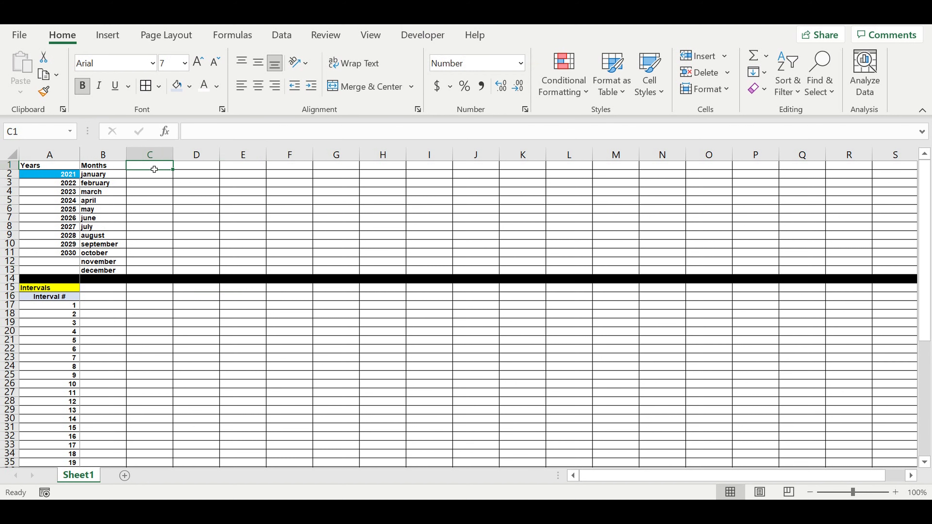
type("tes")
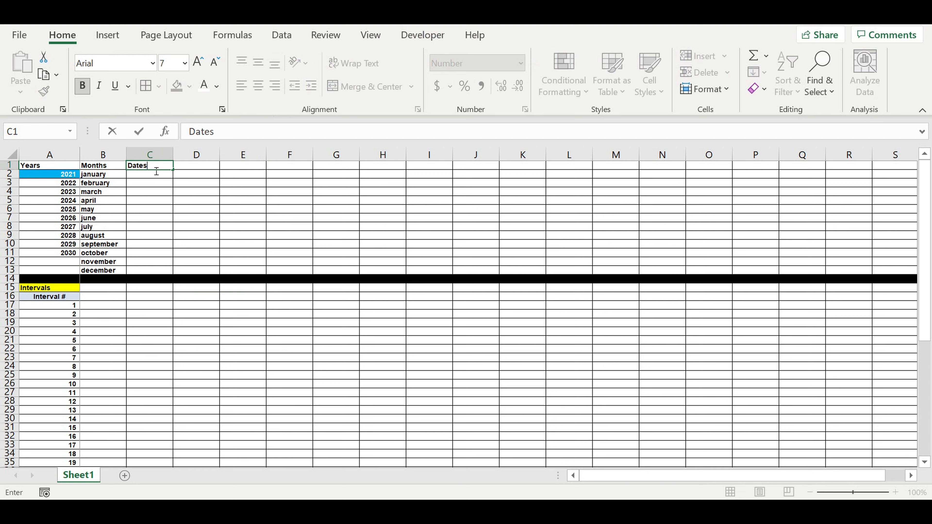
key("Return")
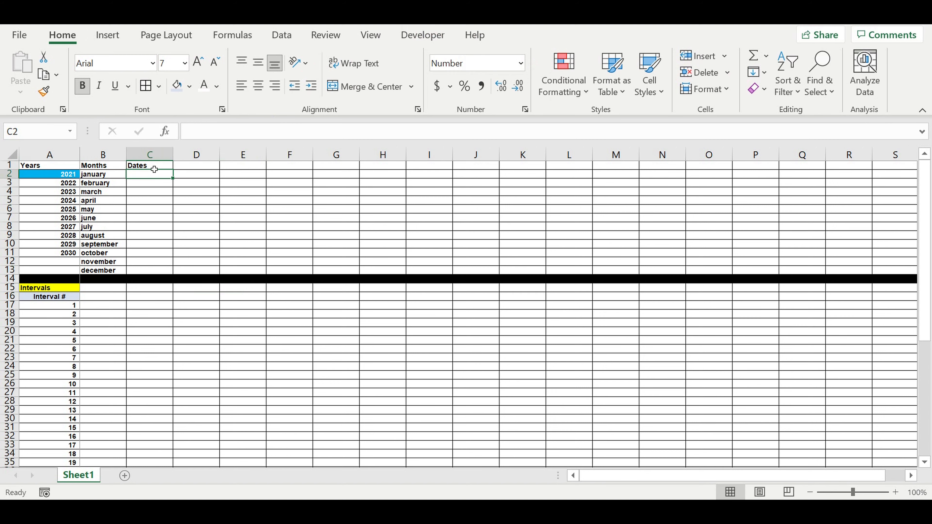
Enter 1 in C2 and the formula =C2+1 in C3 to start the date numbering
type("1")
key("Return")
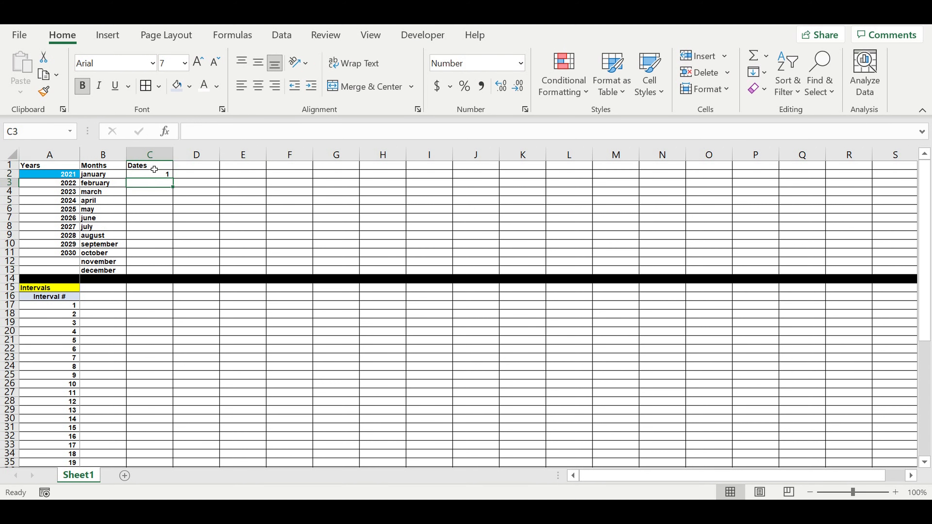
type("=")
left_click(154, 170)
type("+")
key("Return")
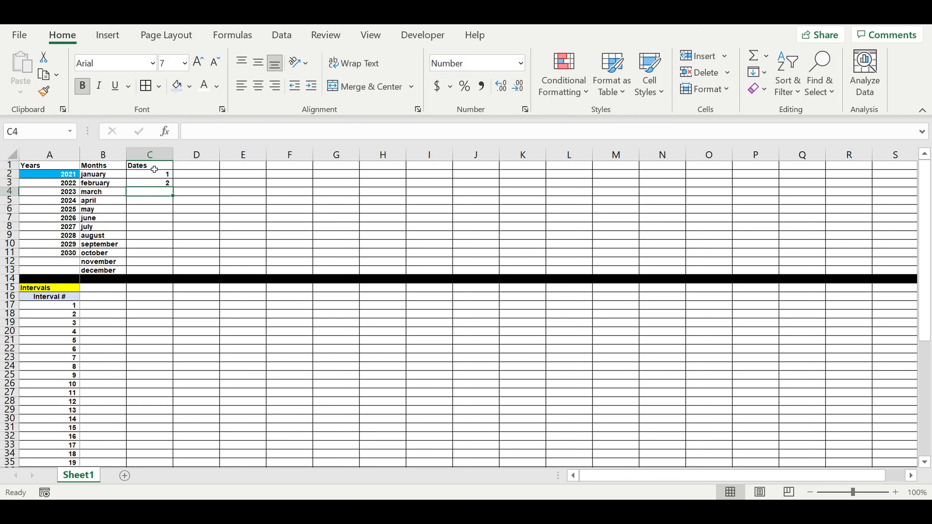
Fill the C3 formula down the Dates column to C13
left_click(264, 220)
left_click(142, 184)
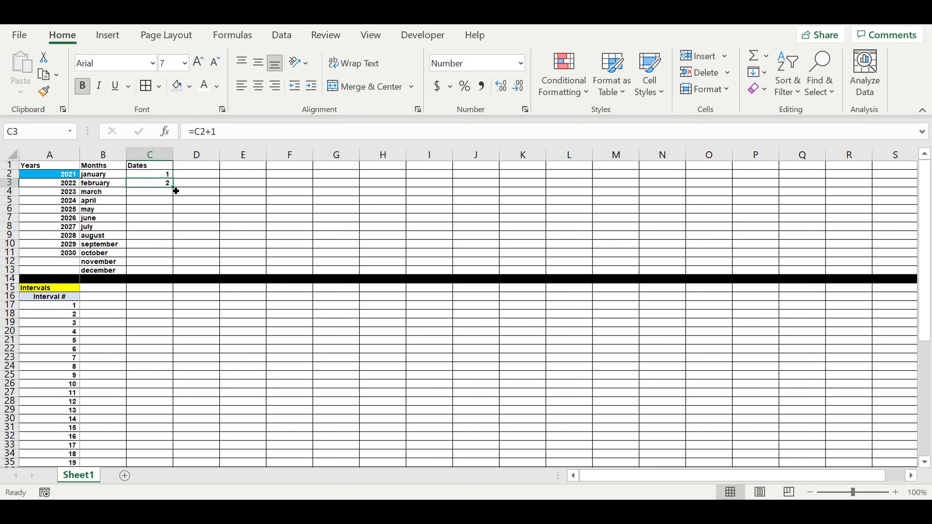
left_click_drag(179, 192, 161, 283)
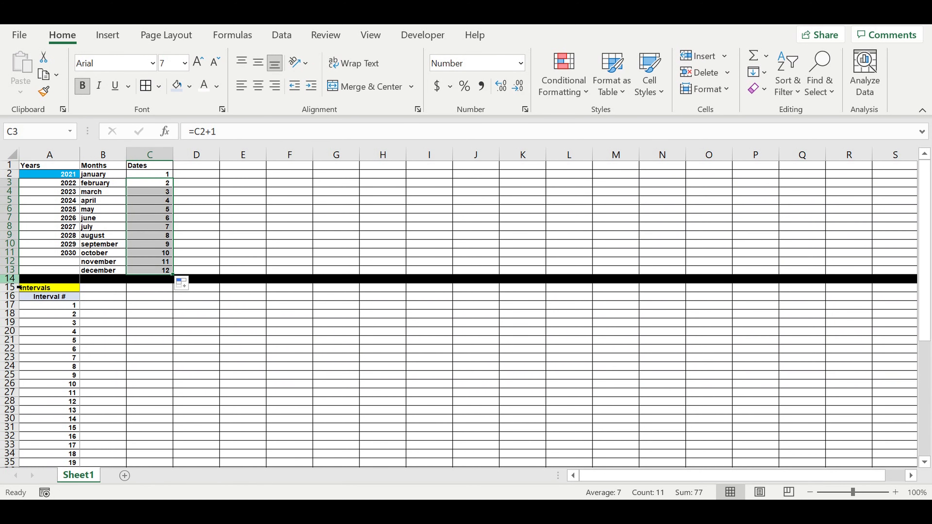
Insert nine rows above the black divider at row 14 and extend the date numbering down to C22
left_click_drag(10, 278, 10, 313)
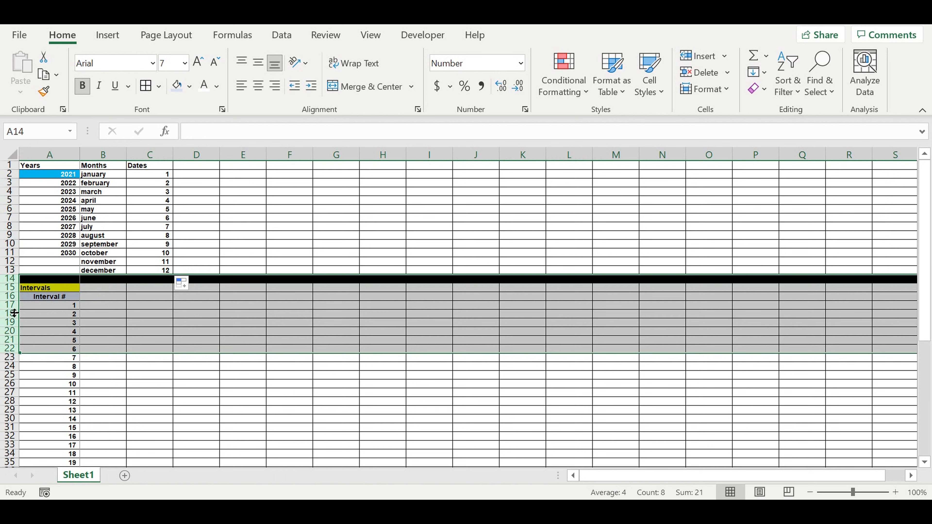
right_click(10, 313)
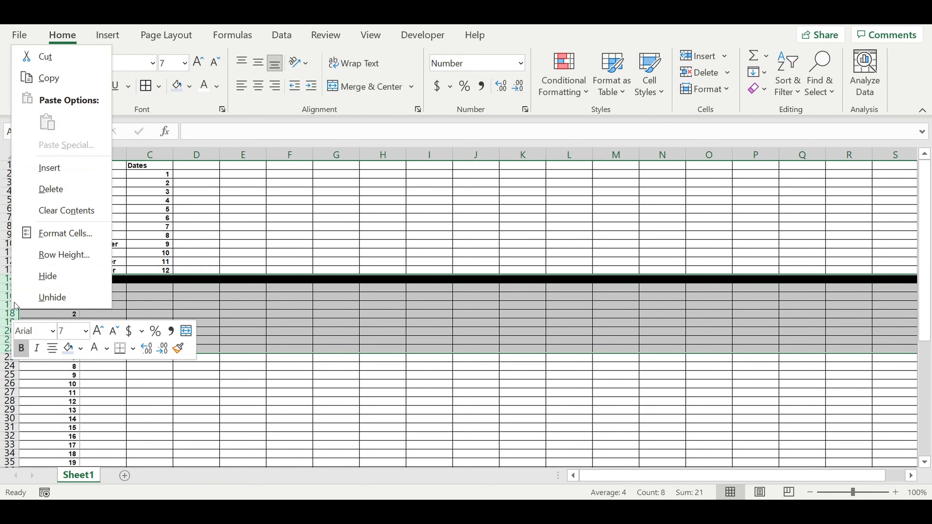
left_click(55, 177)
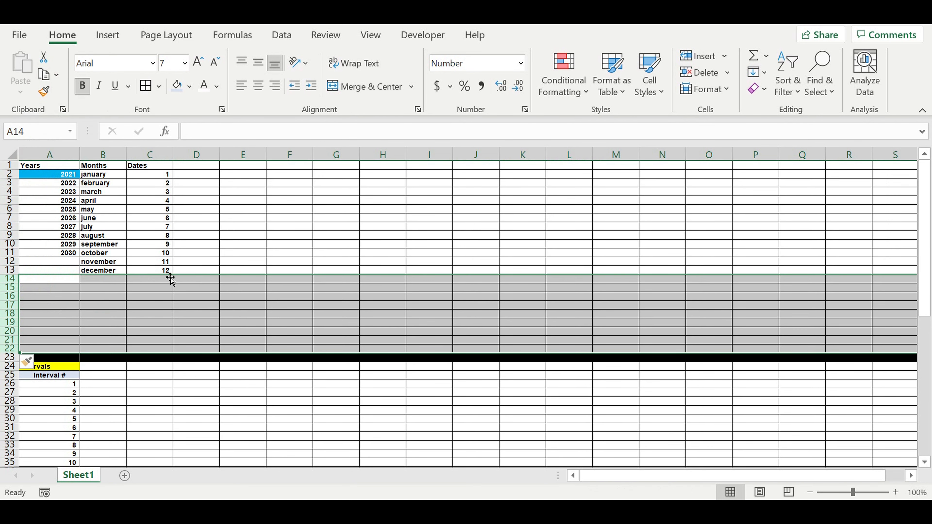
left_click(167, 270)
left_click_drag(173, 273, 165, 350)
Insert 14 rows above the black divider at row 23 and extend the date numbering down to C35
scroll(209, 328, "down", 1)
scroll(209, 328, "down", 2)
left_click_drag(11, 305, 17, 363)
right_click(14, 361)
left_click(60, 222)
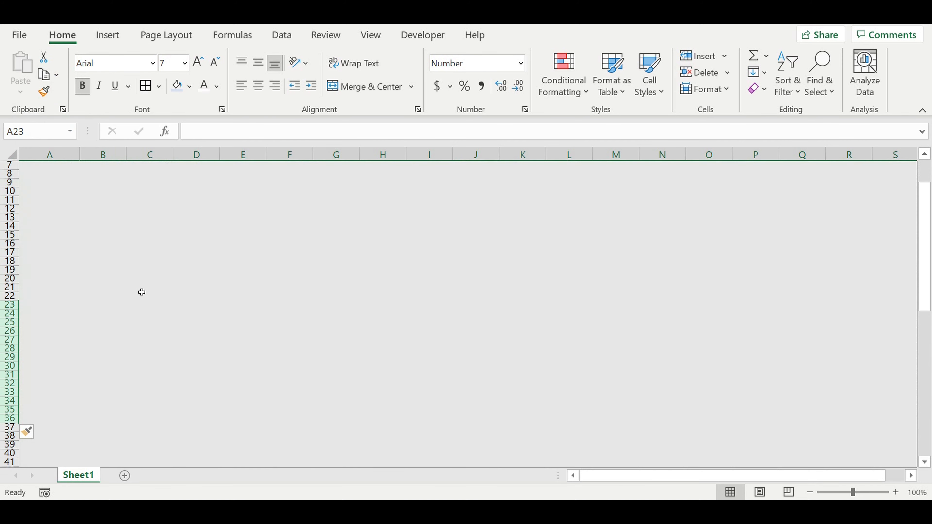
left_click(142, 296)
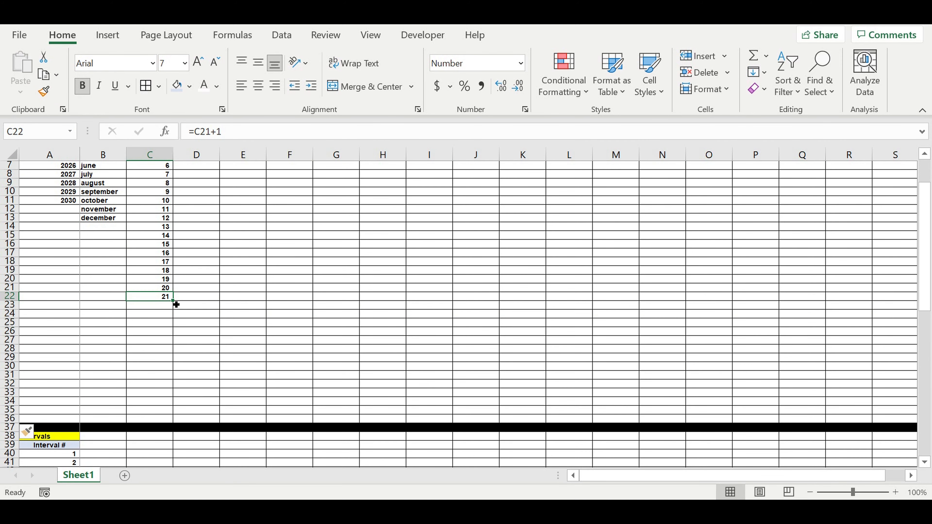
left_click_drag(175, 306, 171, 413)
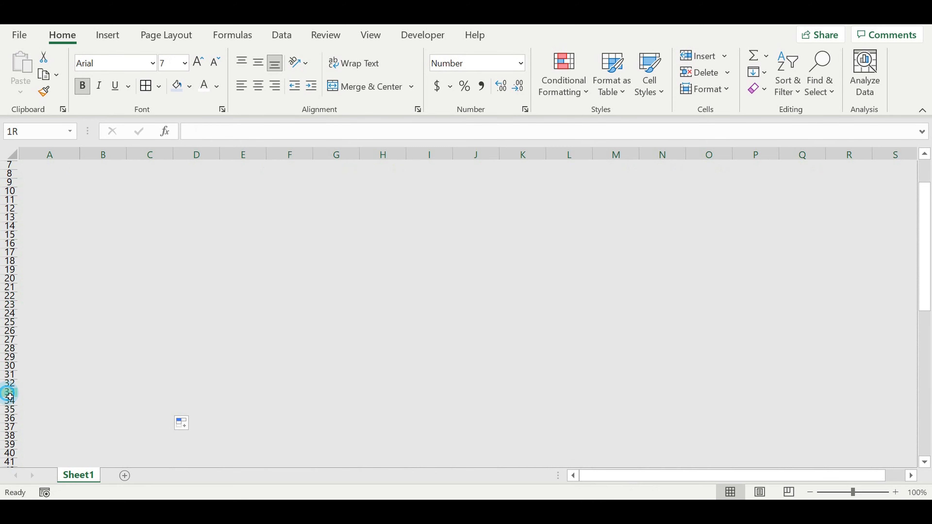
Delete the surplus rows 33 to 36 so the date numbering ends at 31
left_click_drag(10, 392, 16, 419)
right_click(15, 411)
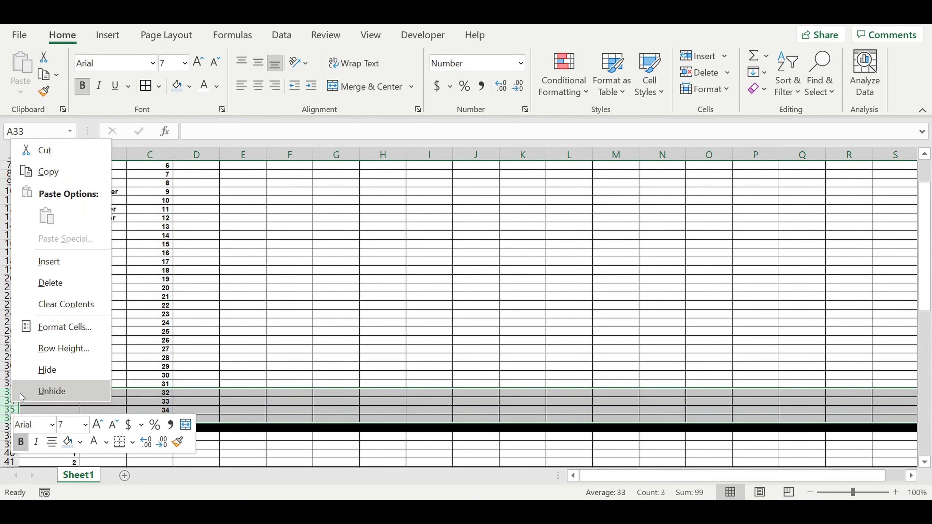
left_click(65, 282)
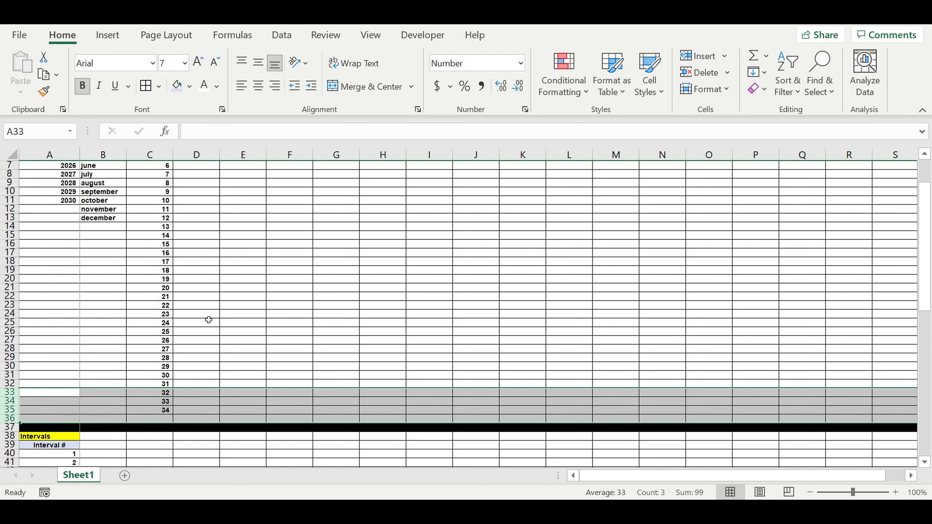
left_click(301, 330)
Center the headers Years, Months and Dates in A1:C1 and fill them with the lightest blue theme colour
scroll(262, 309, "up", 2)
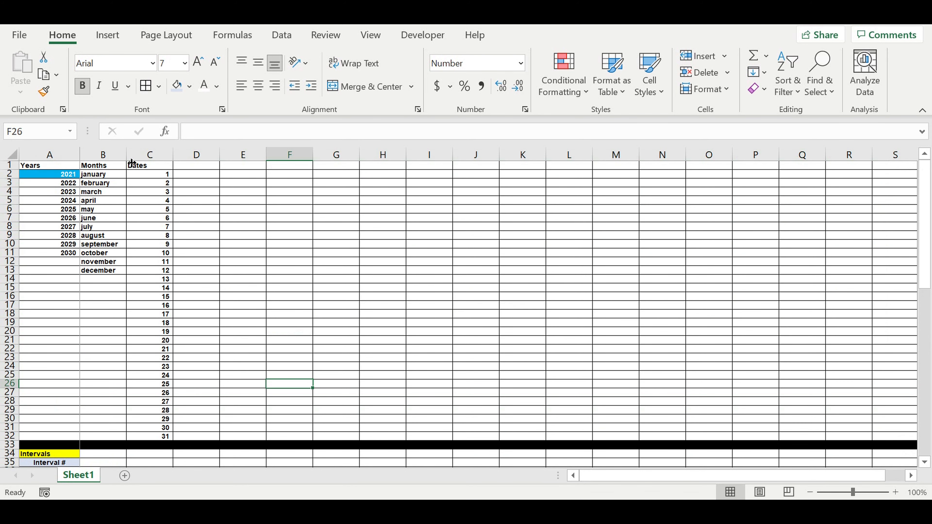
left_click_drag(146, 169, 41, 166)
left_click(258, 85)
left_click(190, 86)
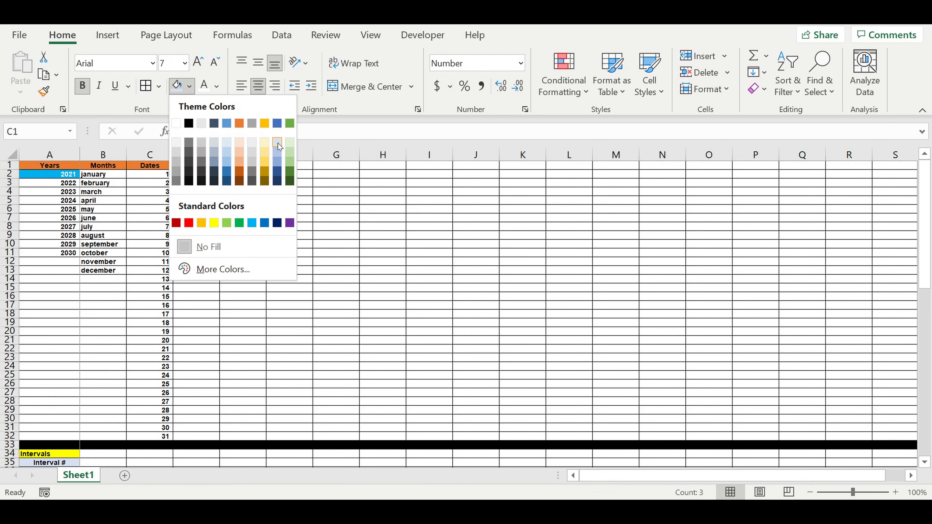
left_click(278, 142)
left_click(313, 179)
Enter the headers Month, Date, Month and Date in B35:E35 of the Intervals table
scroll(310, 270, "down", 8)
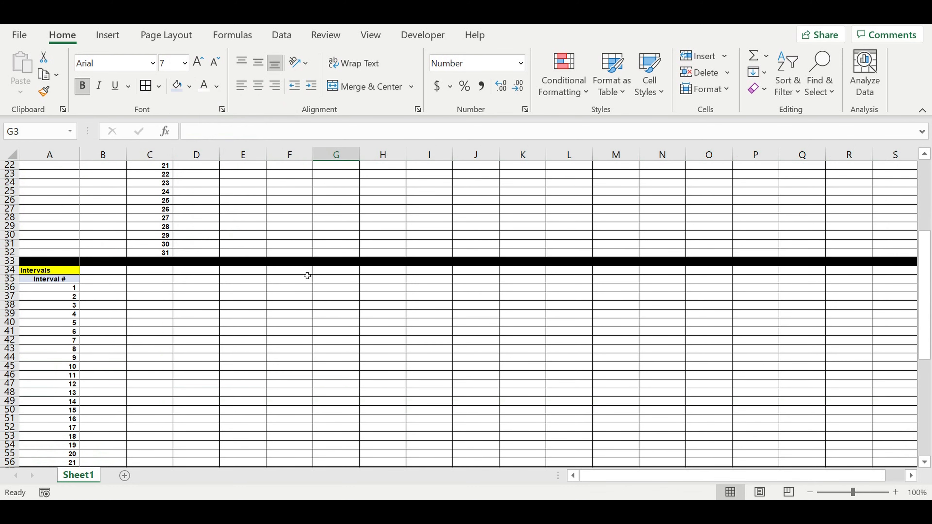
left_click(117, 254)
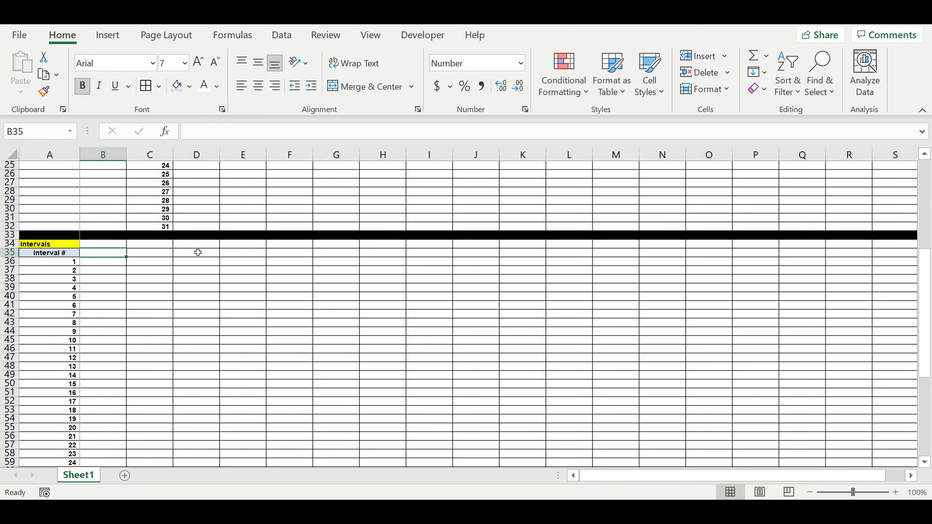
type("Month")
key("Tab")
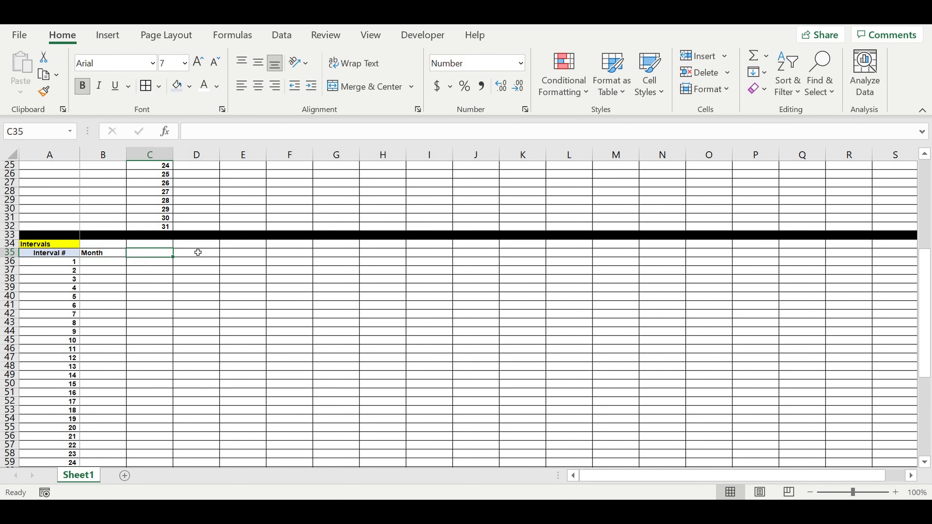
type("Da")
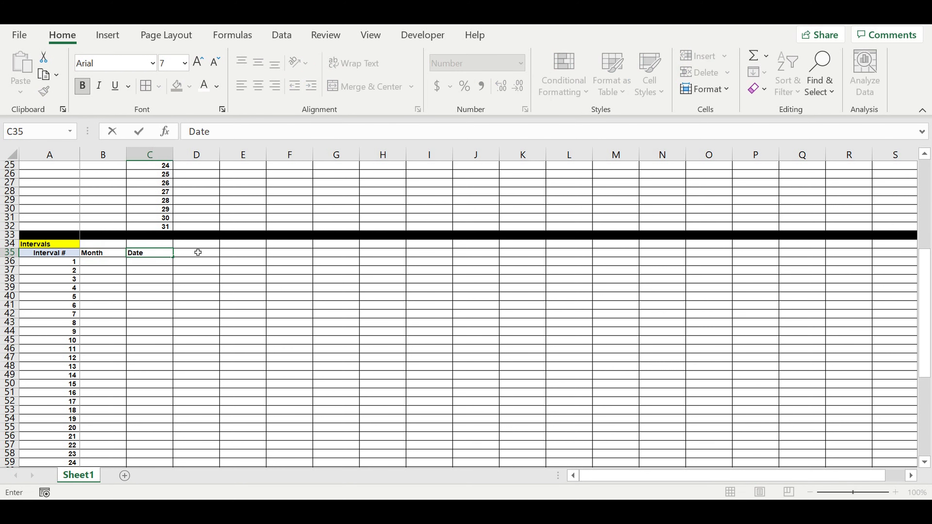
type("te")
left_click(200, 253)
type("Month")
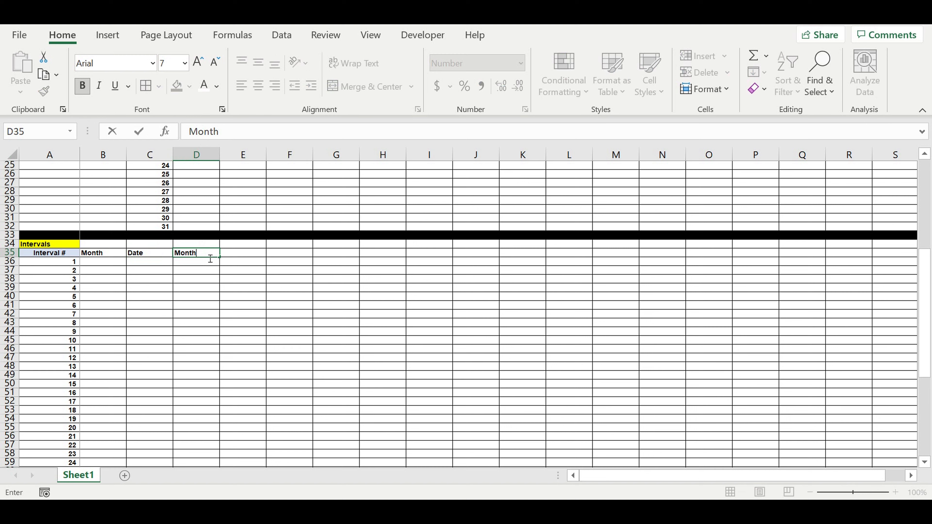
key("Tab")
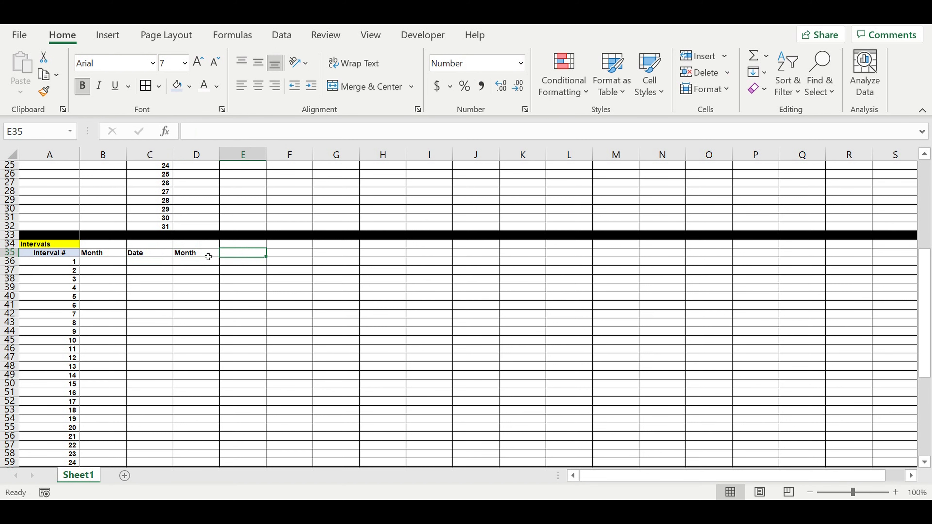
type("Date")
left_click(246, 281)
Merge and center cells B34:C34 and, separately, D34:E34 above the Month and Date headers
left_click(100, 241)
left_click_drag(128, 244, 139, 245)
left_click(367, 86)
left_click_drag(200, 244, 242, 244)
left_click(367, 86)
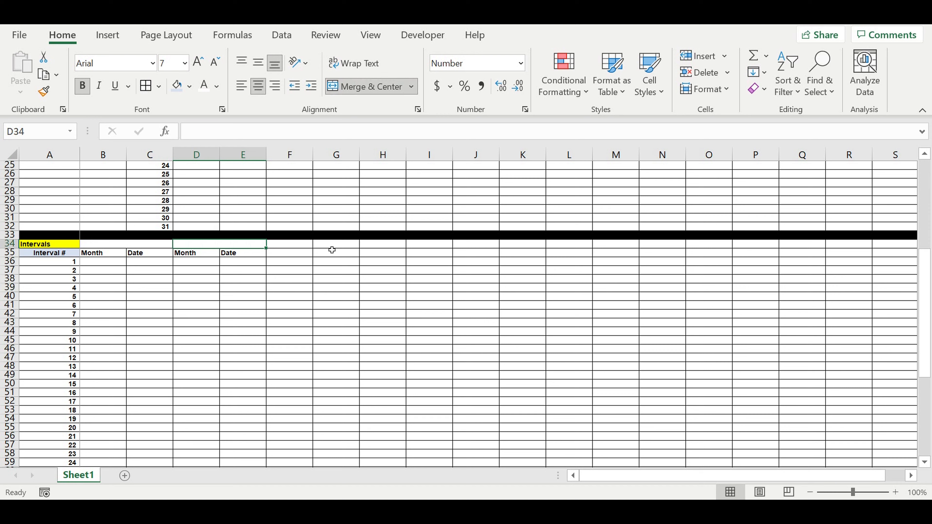
left_click(334, 287)
Enter FROM in the merged cell B34:C34 and TO in the merged cell D34:E34
left_click(149, 245)
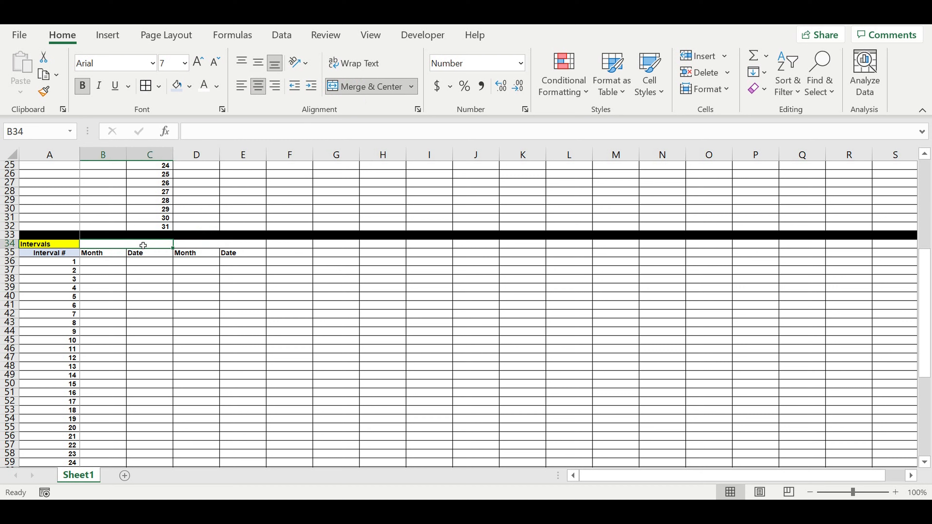
key("alt")
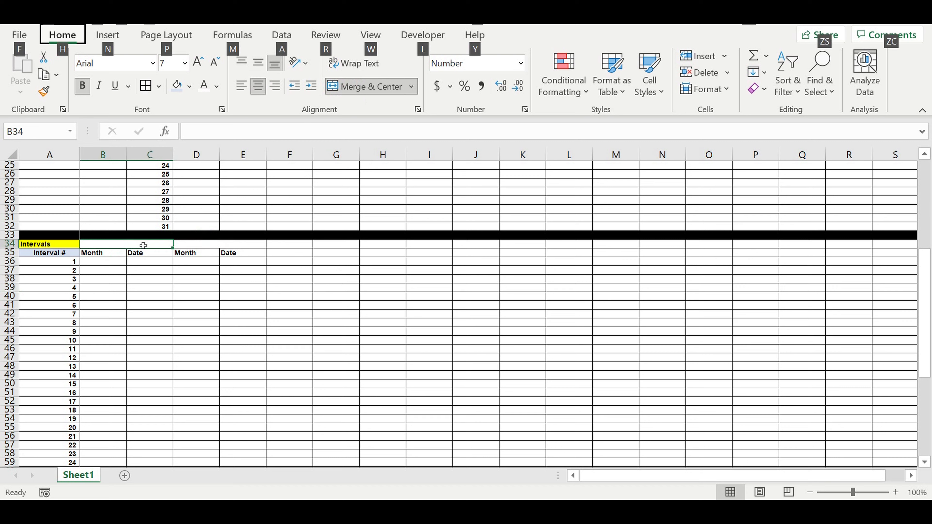
key("alt")
type("FR")
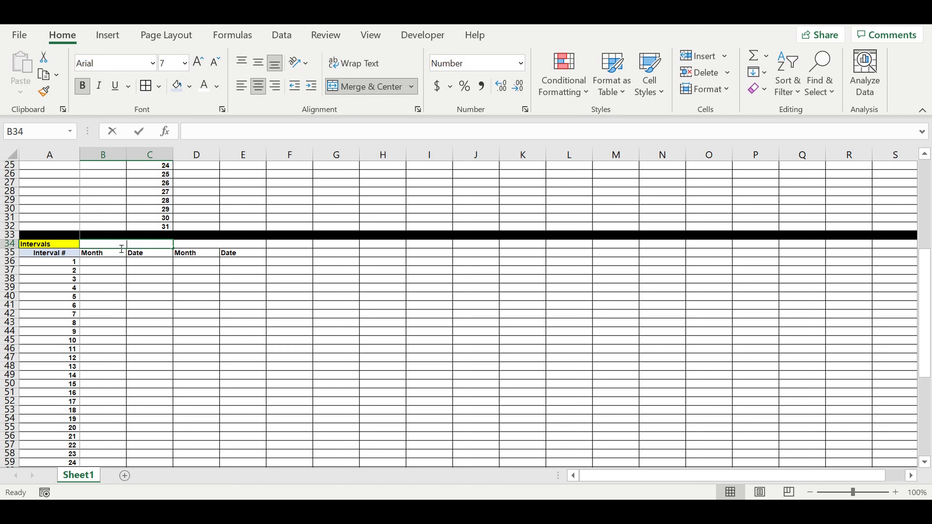
type("OM")
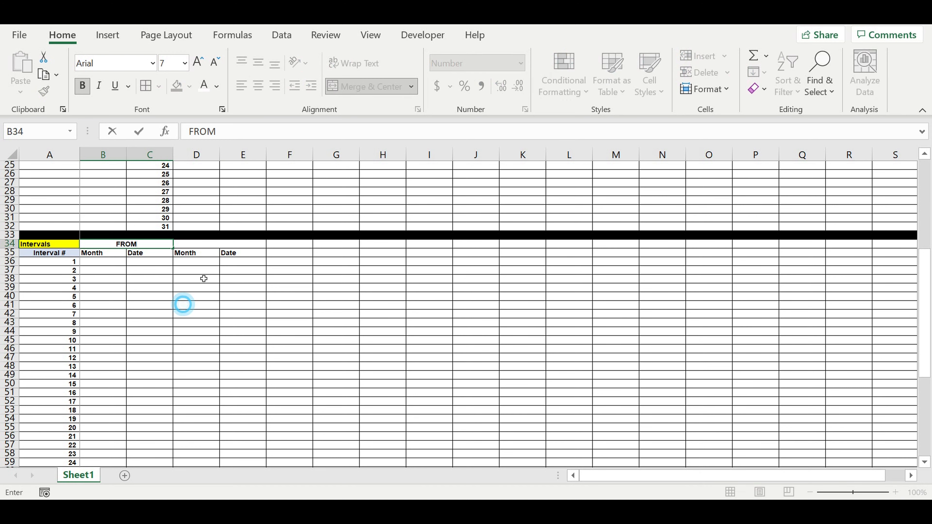
left_click(183, 305)
left_click_drag(215, 244, 238, 245)
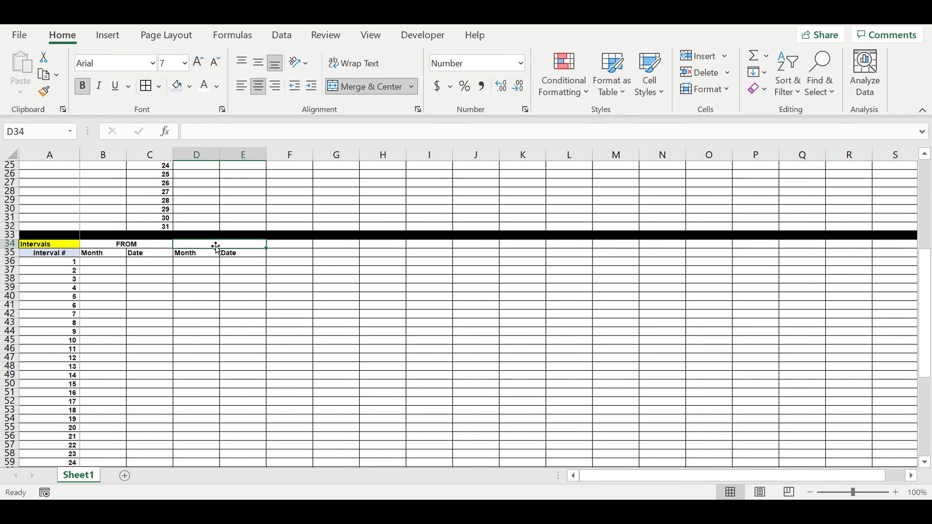
type("TO")
left_click(265, 370)
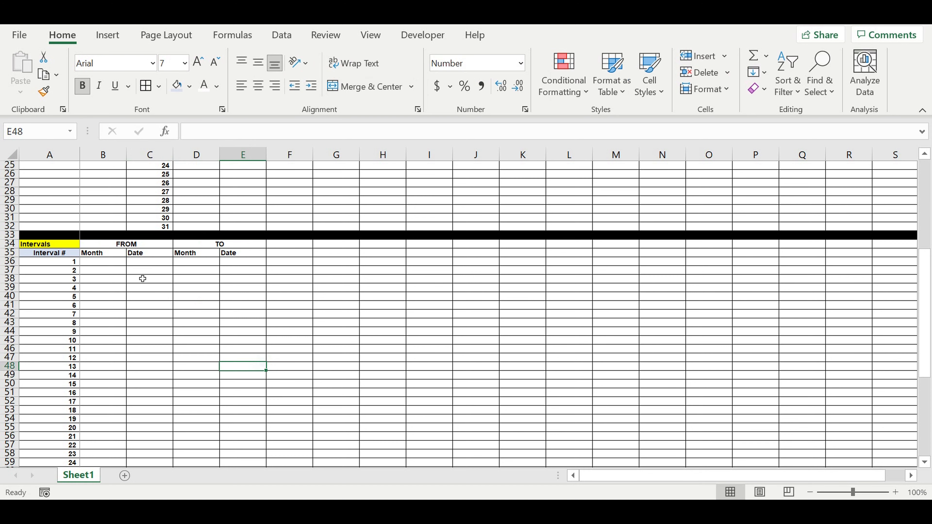
Center the Month and Date headers in B35:E35 and fill them with the lightest blue theme colour
left_click_drag(99, 255, 241, 254)
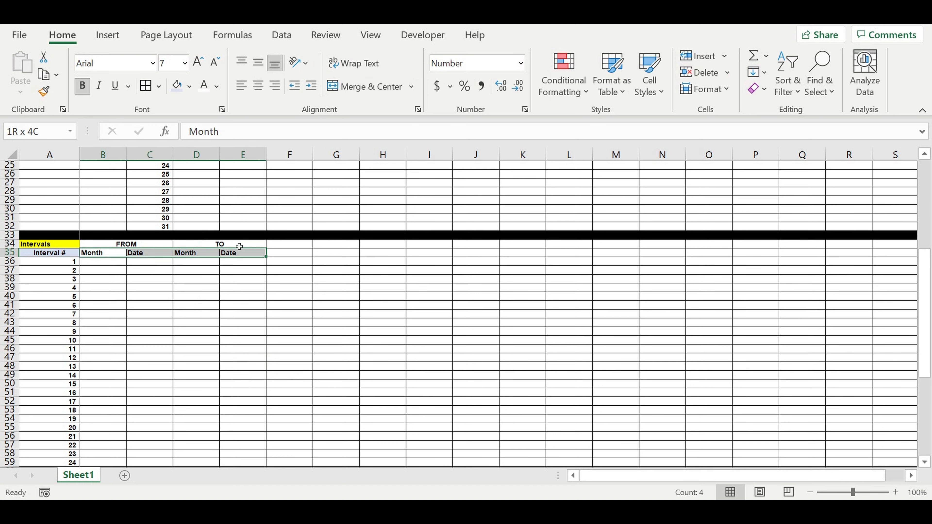
left_click(258, 86)
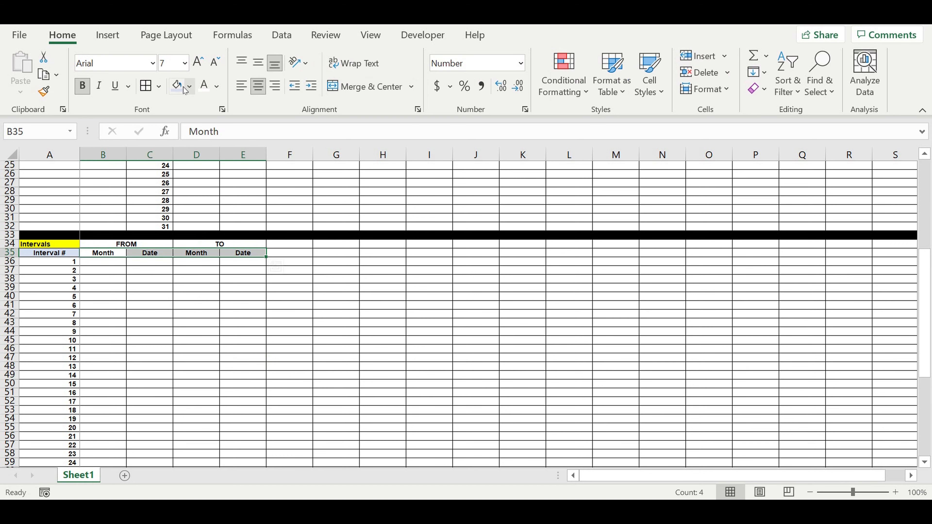
left_click(184, 88)
Fill the FROM header with a dark blue theme colour and the TO header with a dark orange one
left_click(160, 245)
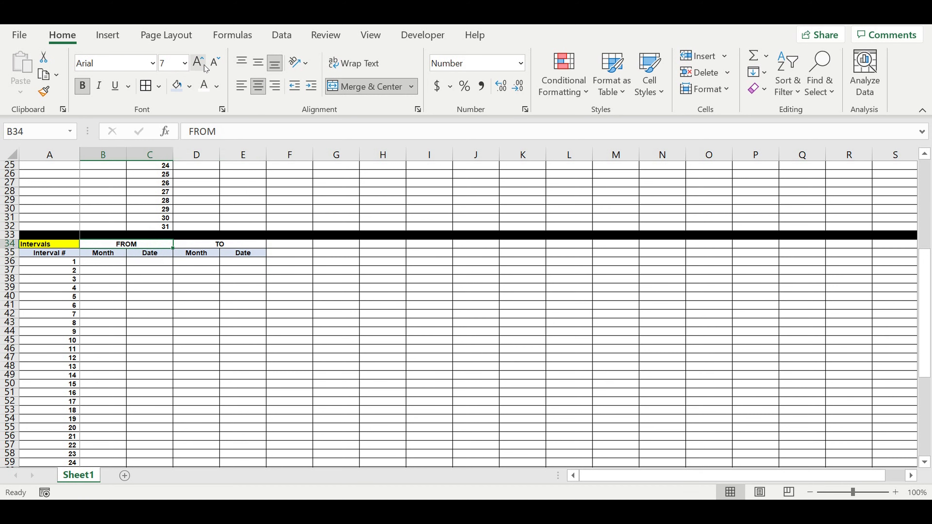
left_click(188, 94)
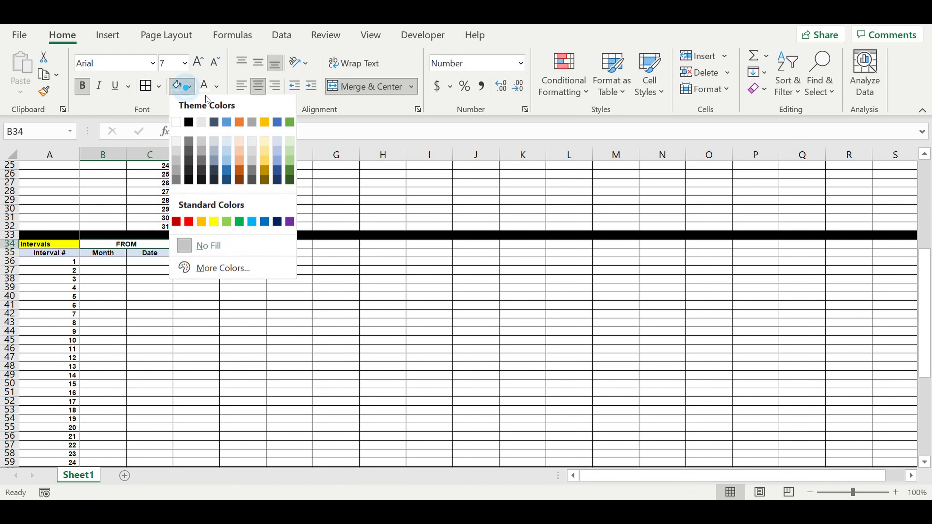
left_click(278, 173)
left_click(224, 245)
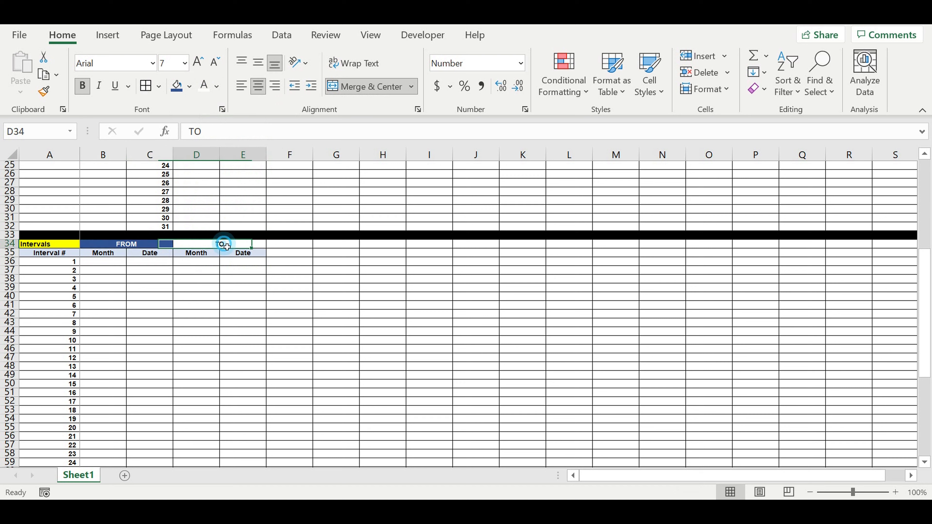
left_click(189, 87)
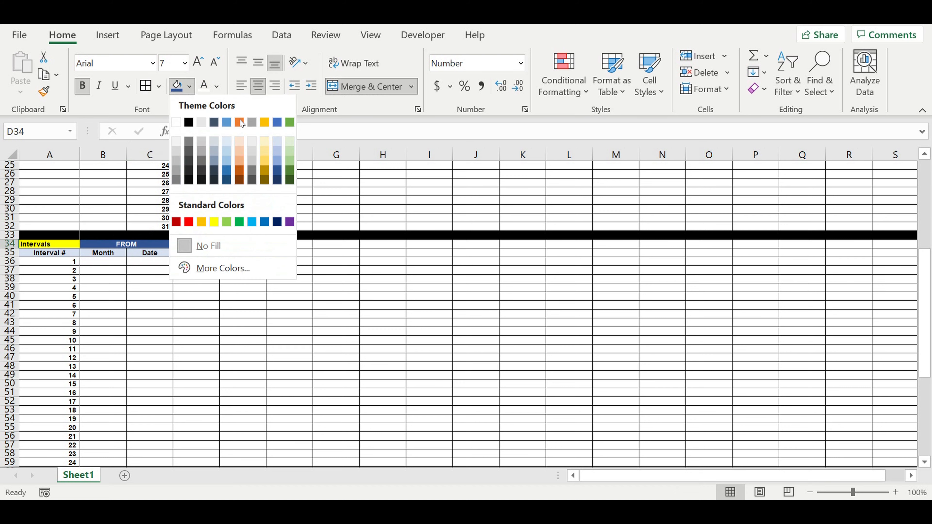
left_click(239, 171)
left_click(243, 305)
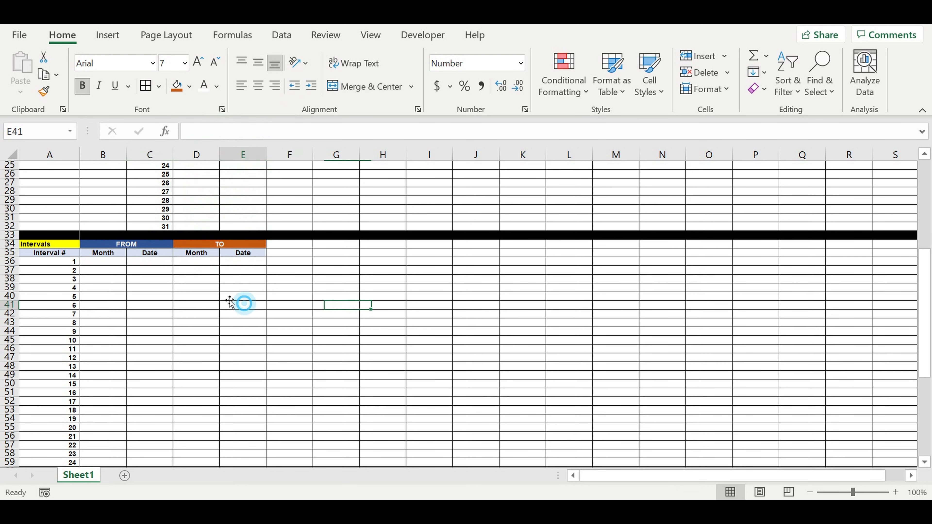
Add list data validation to cell B36 with the months in =$B$2:$B$13 as its source
left_click(109, 260)
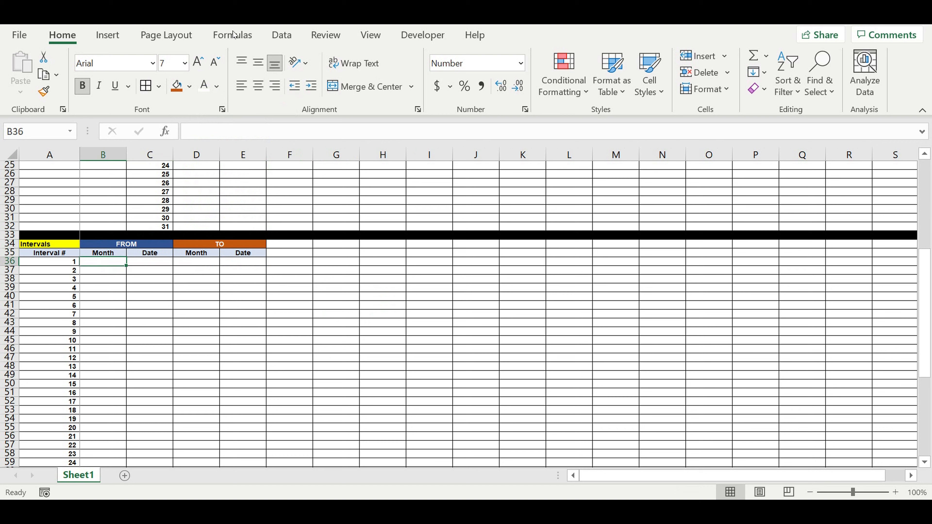
left_click(282, 36)
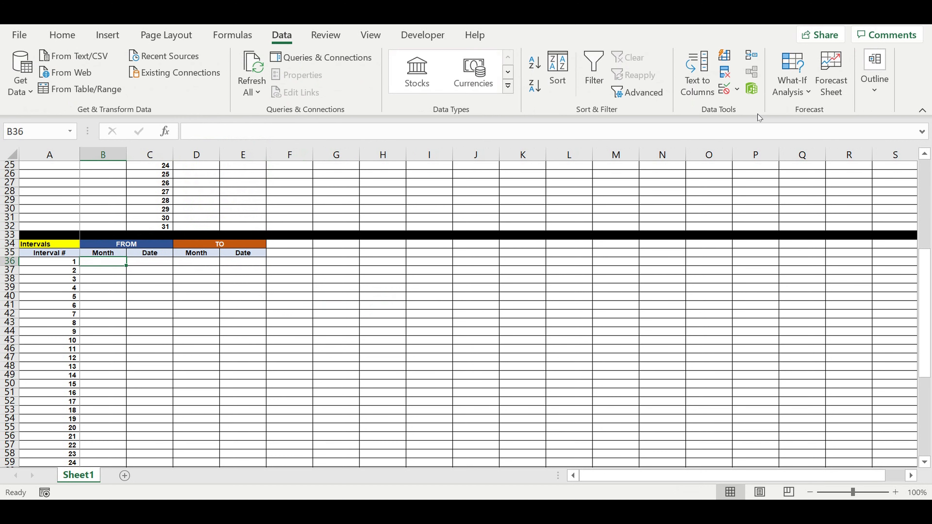
left_click(736, 89)
left_click(734, 107)
left_click(424, 201)
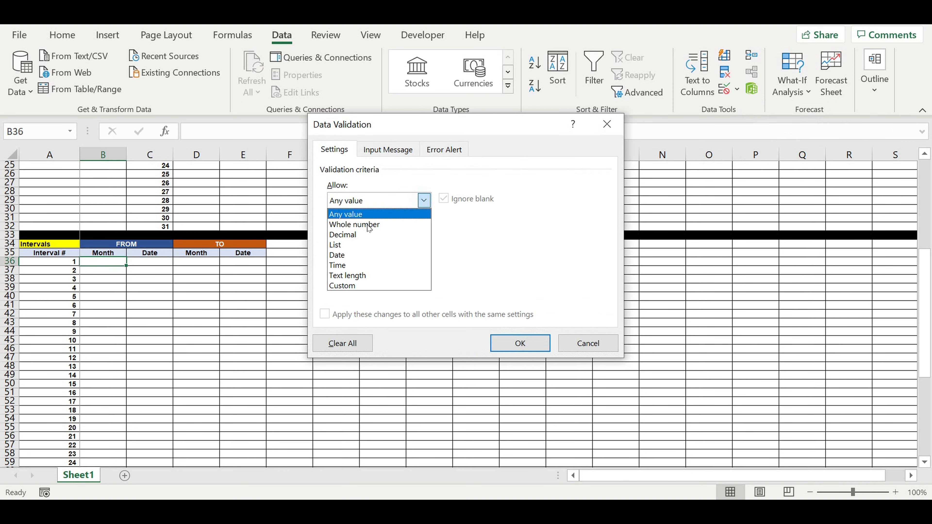
left_click(341, 243)
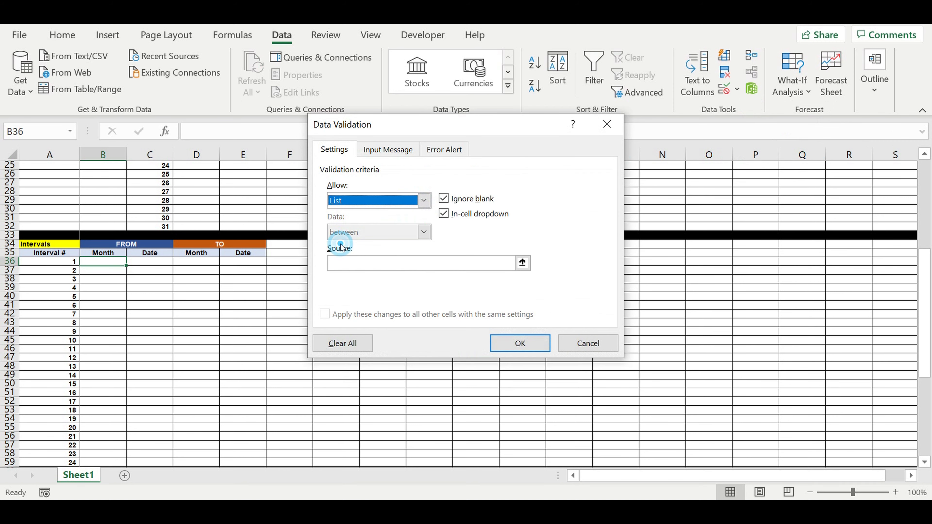
left_click(522, 263)
scroll(206, 218, "up", 8)
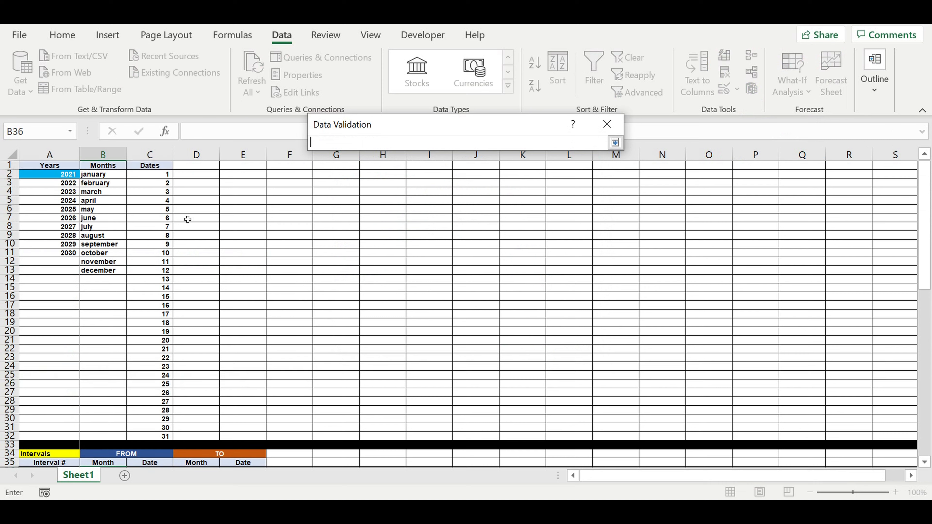
left_click_drag(107, 178, 114, 272)
key("Return")
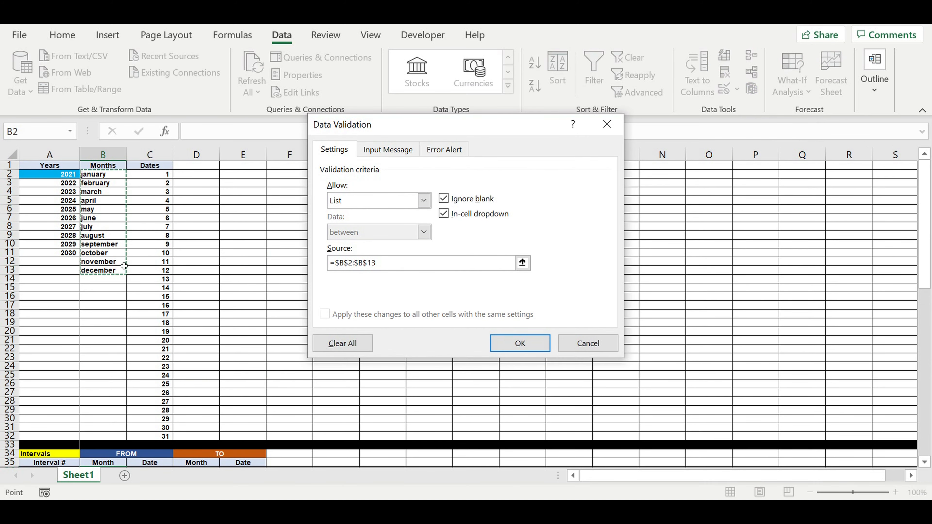
key("Return")
Choose january from the month dropdown in cell B36
scroll(283, 309, "down", 5)
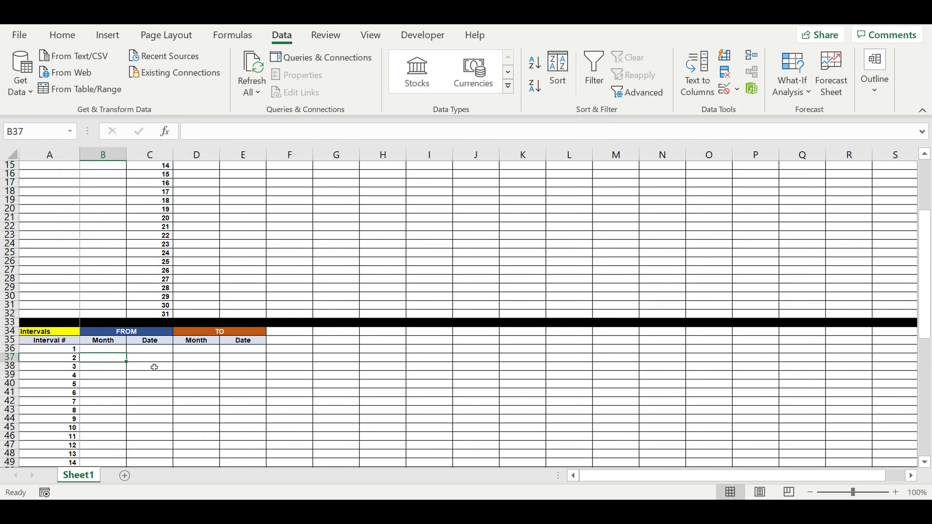
left_click(110, 353)
left_click(110, 351)
left_click(130, 349)
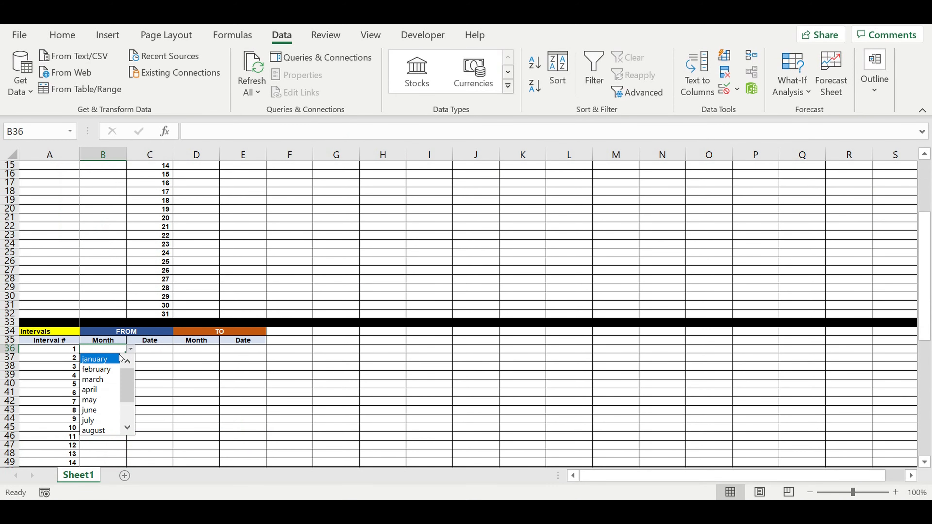
left_click(95, 359)
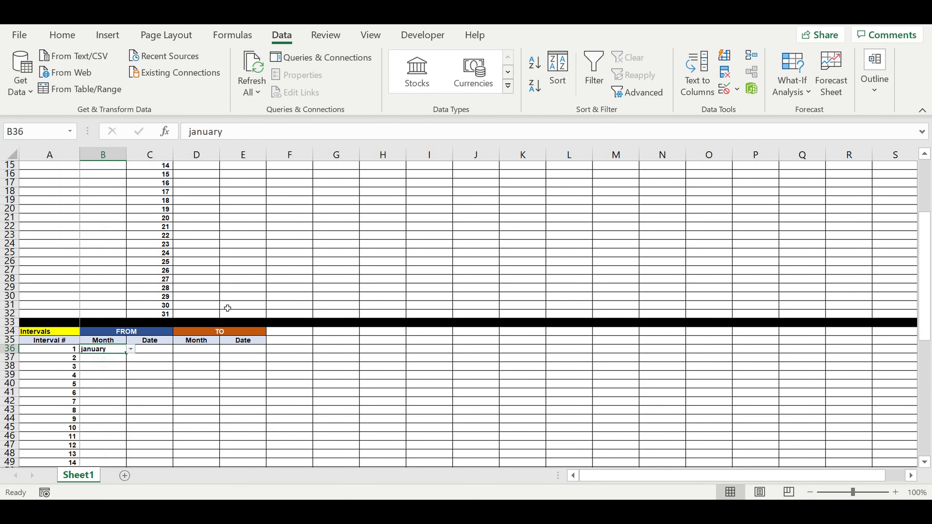
Center the month in cell B36 and fill the cell with the standard light blue colour
left_click(62, 35)
left_click(255, 85)
scroll(272, 257, "down", 2)
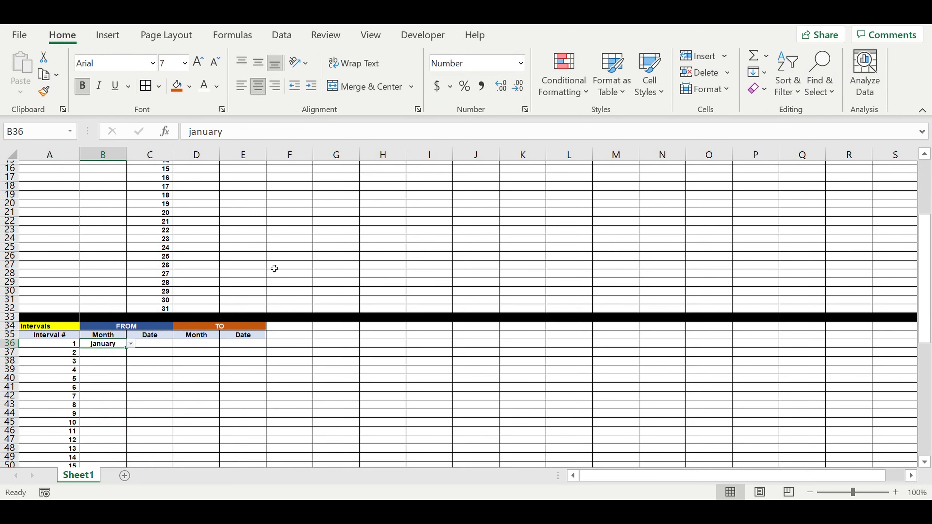
left_click(189, 87)
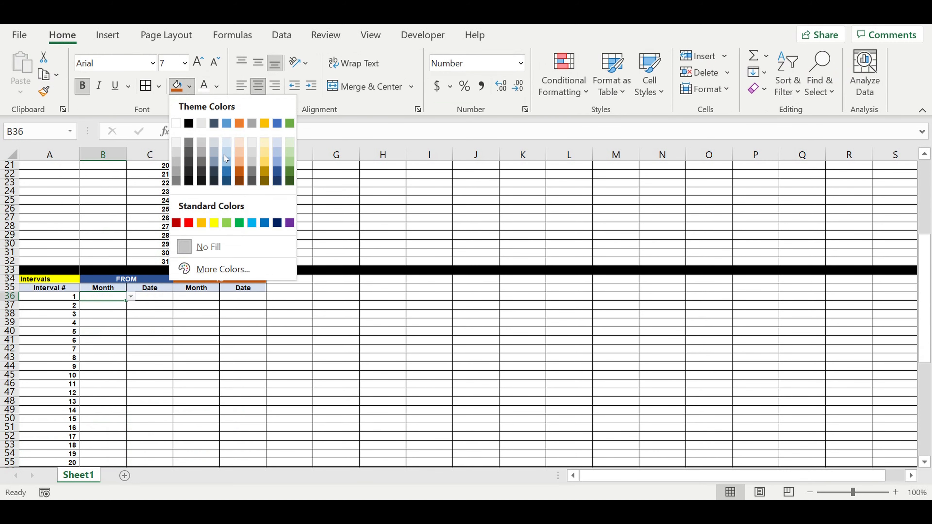
left_click(253, 225)
left_click(271, 325)
Copy the month dropdown cell B36 into D36 under the TO header
left_click(104, 289)
left_click(106, 297)
key("ctrl+c")
left_click(202, 299)
key("ctrl+v")
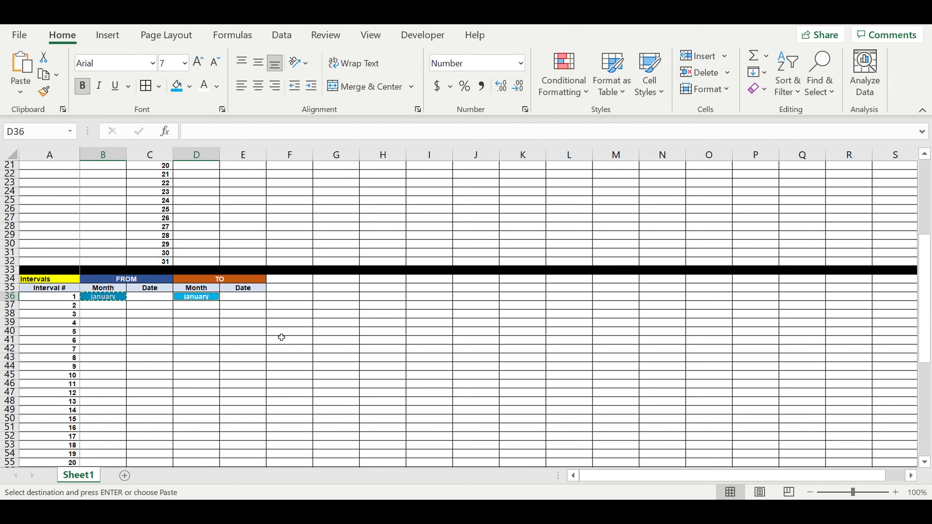
left_click(277, 333)
Add list data validation to cell C36 with the dates in =$C$2:$C$32 as its source
left_click(156, 301)
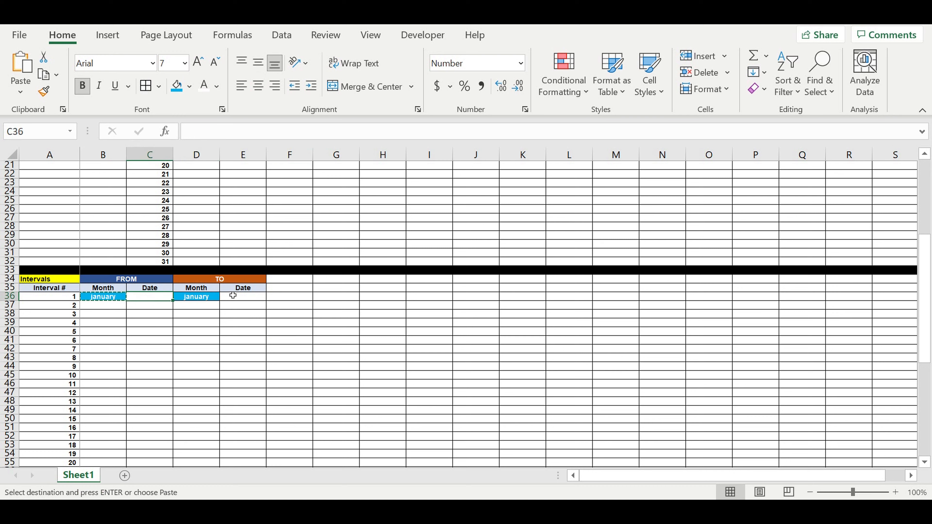
left_click(282, 34)
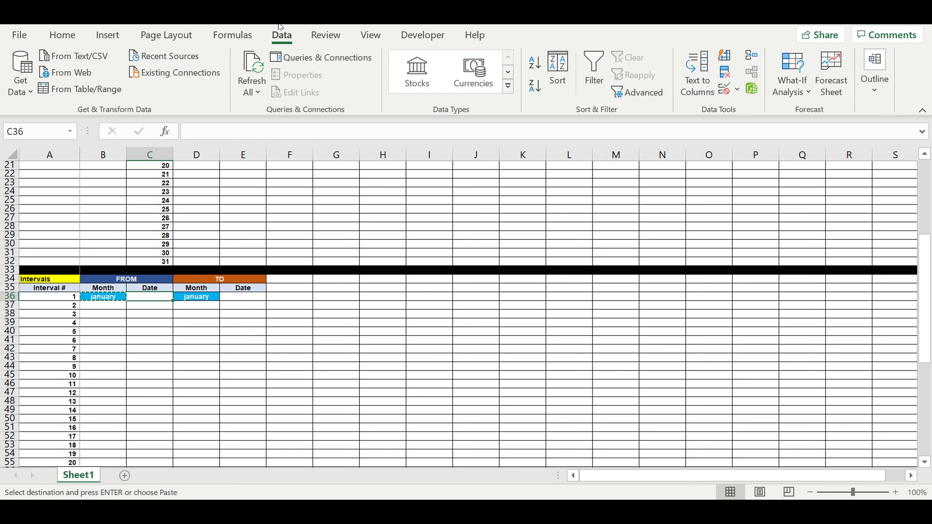
left_click(737, 90)
left_click(748, 108)
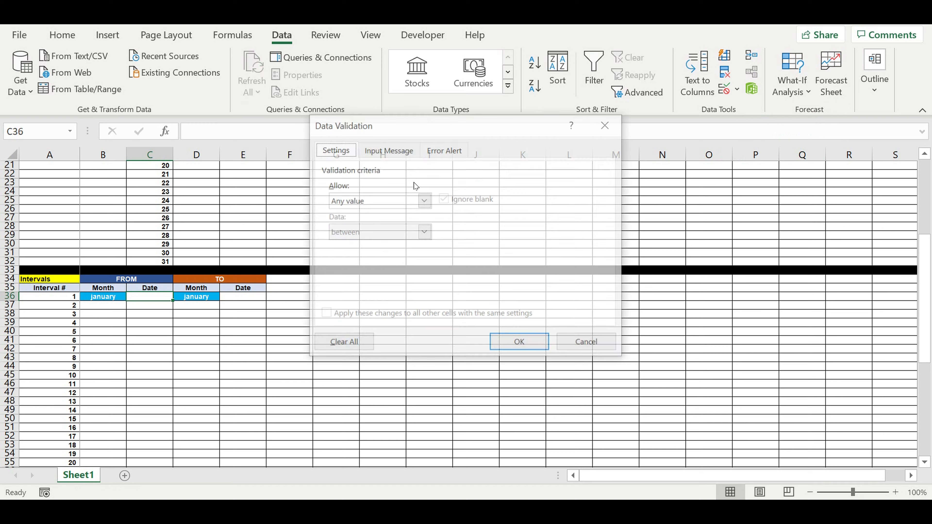
left_click(425, 202)
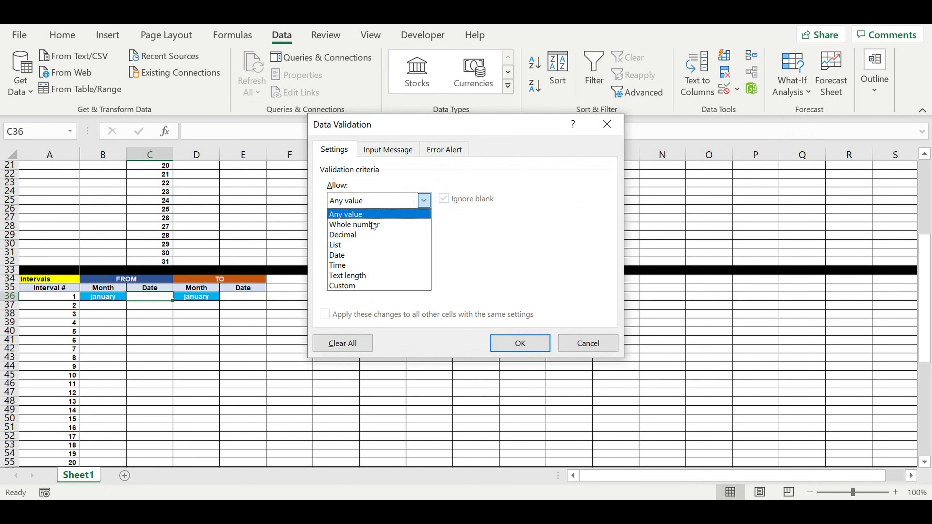
left_click(348, 244)
left_click(521, 263)
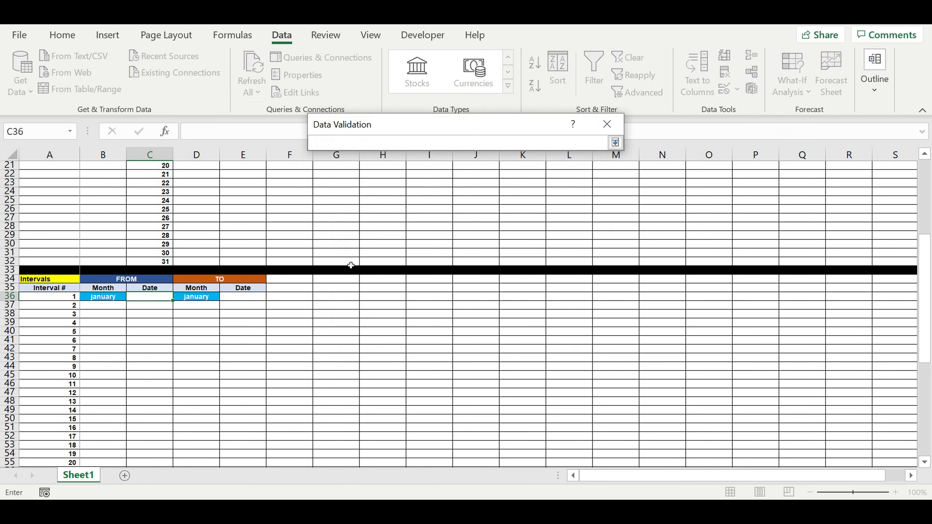
scroll(301, 251, "up", 7)
left_click_drag(156, 175, 149, 423)
left_click_drag(148, 437, 148, 439)
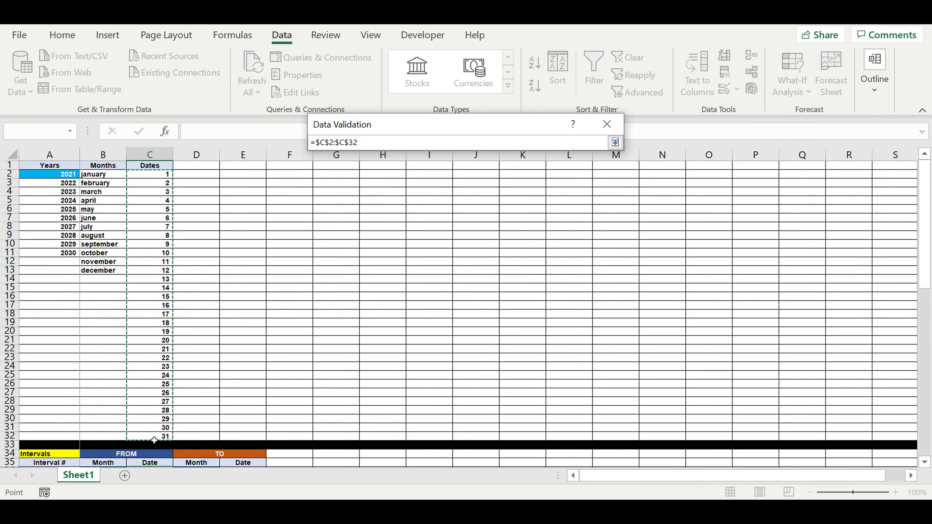
key("Return")
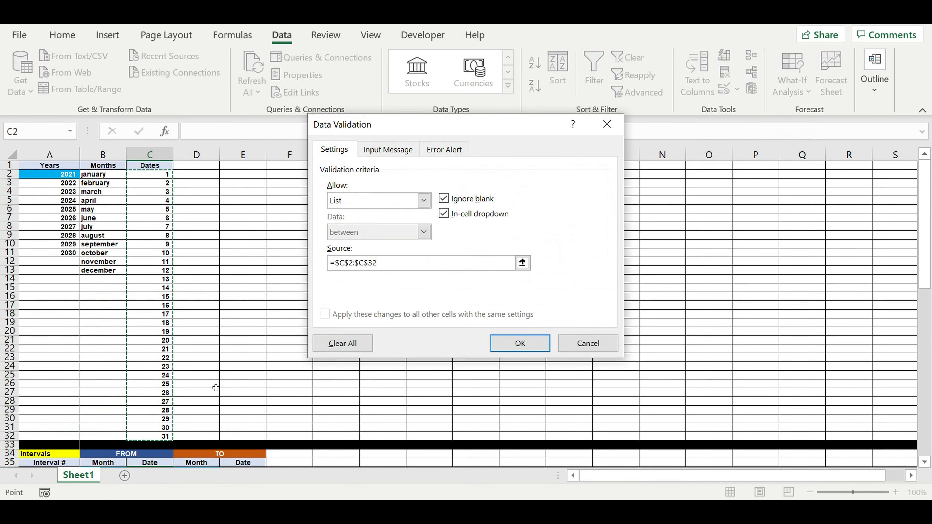
key("Return")
Choose 3 from the date dropdown in cell C36 and format the cell with light blue fill and white text
scroll(219, 334, "down", 1)
scroll(220, 334, "down", 5)
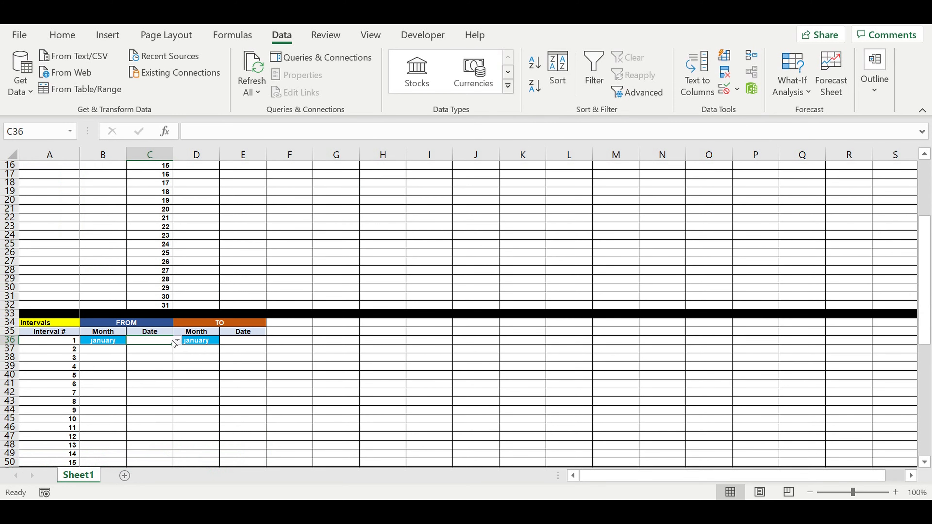
left_click(178, 340)
left_click(150, 367)
left_click(62, 35)
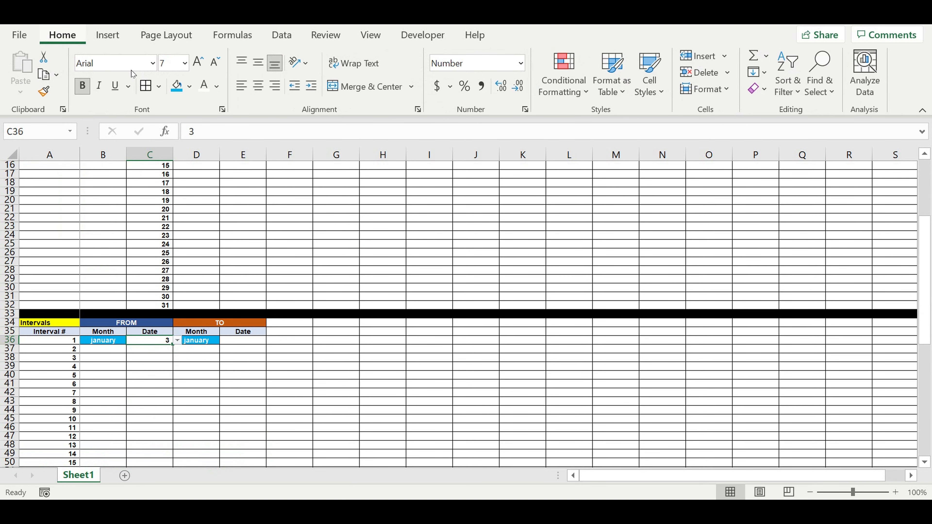
left_click(177, 86)
left_click(204, 86)
Copy the date dropdown cell C36 into E36 under the TO header and choose 10 there
left_click(157, 344)
key("ctrl+c")
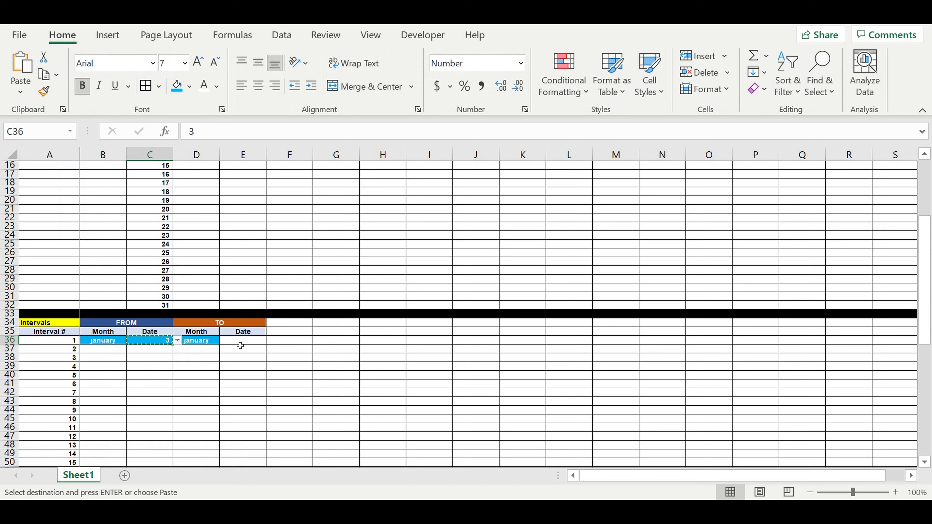
left_click(240, 345)
key("ctrl+v")
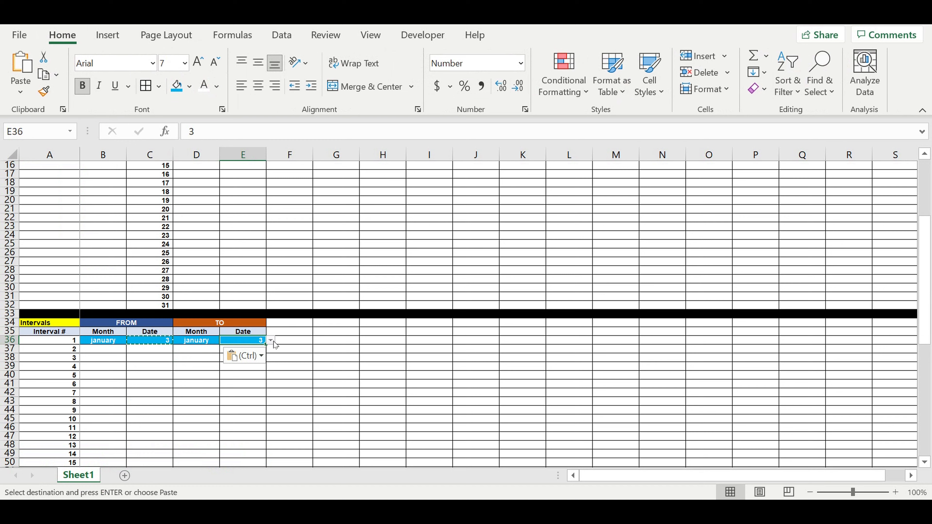
left_click(271, 341)
left_click(245, 416)
left_click(358, 373)
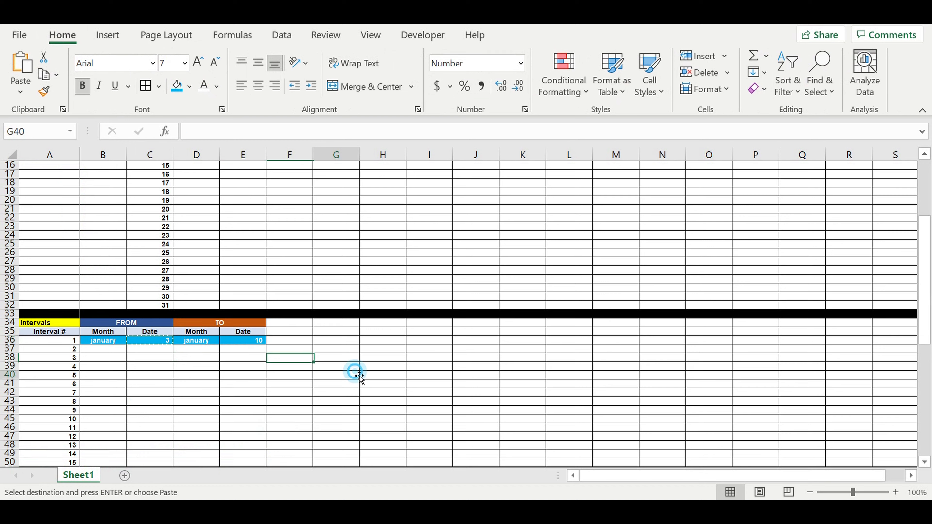
Copy the FROM and TO dropdown cells B36:E36 down to B37:E75 for all remaining intervals
left_click_drag(111, 343, 259, 343)
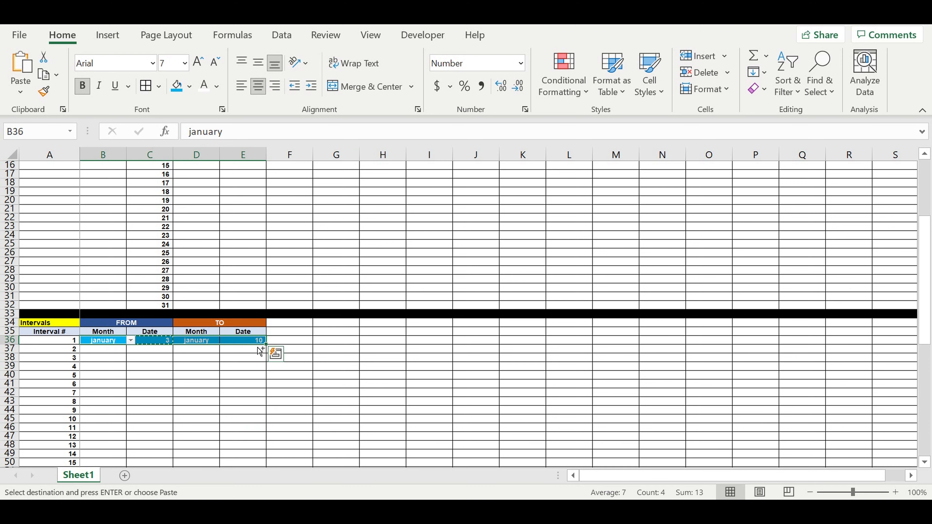
left_click_drag(112, 350, 229, 453)
key("ctrl+v")
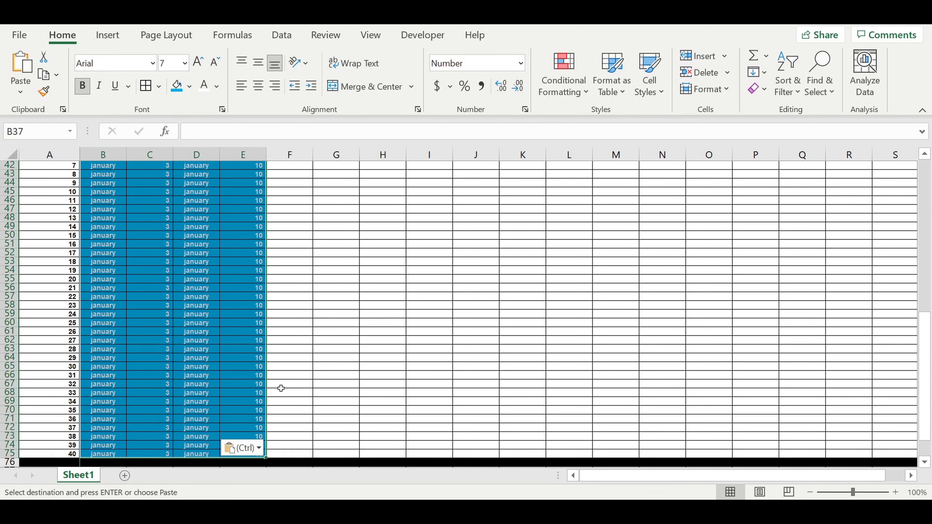
Examine the filled intervals table from interval 1 to 40 and the blank area beneath it
left_click(291, 374)
scroll(298, 361, "up", 9)
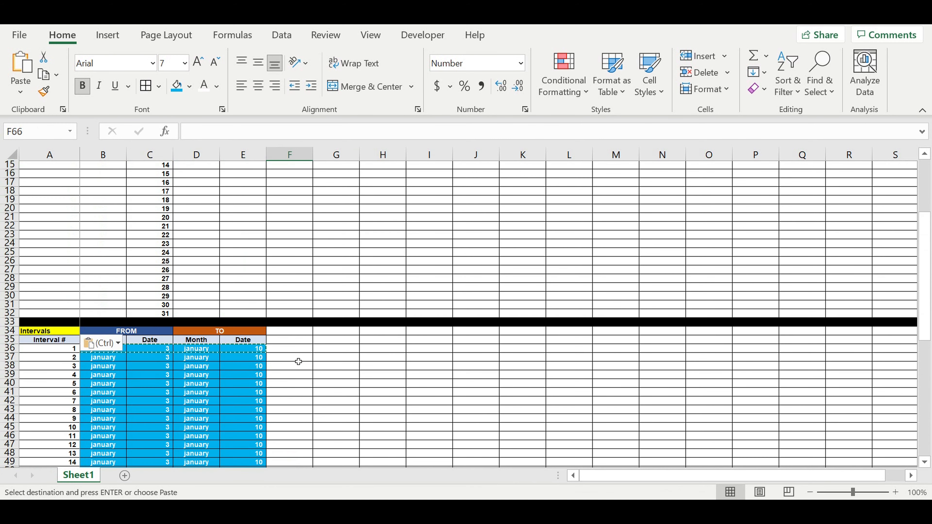
scroll(300, 354, "down", 9)
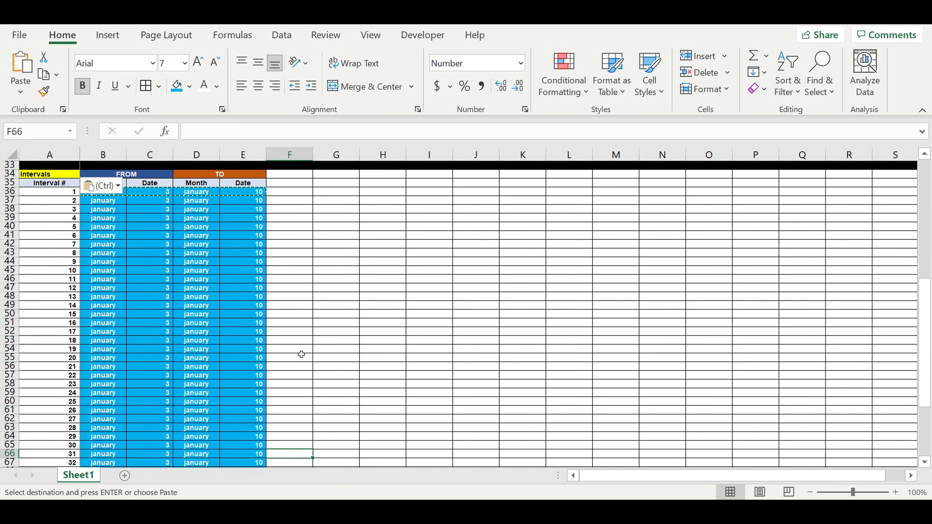
scroll(301, 350, "down", 7)
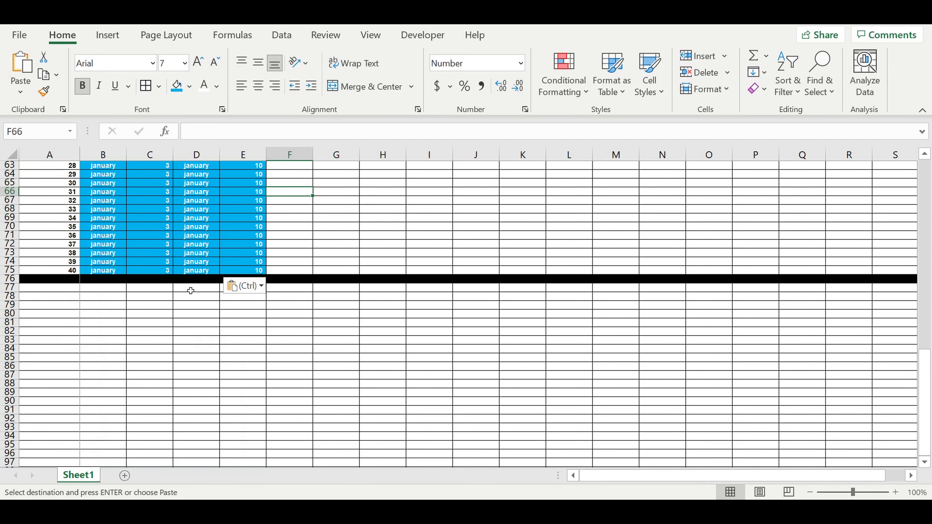
scroll(192, 273, "up", 14)
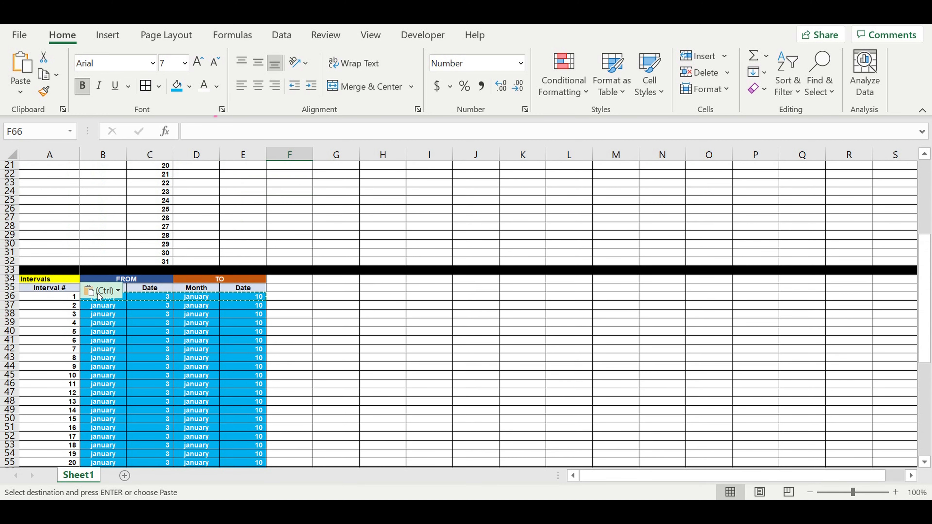
left_click(123, 323)
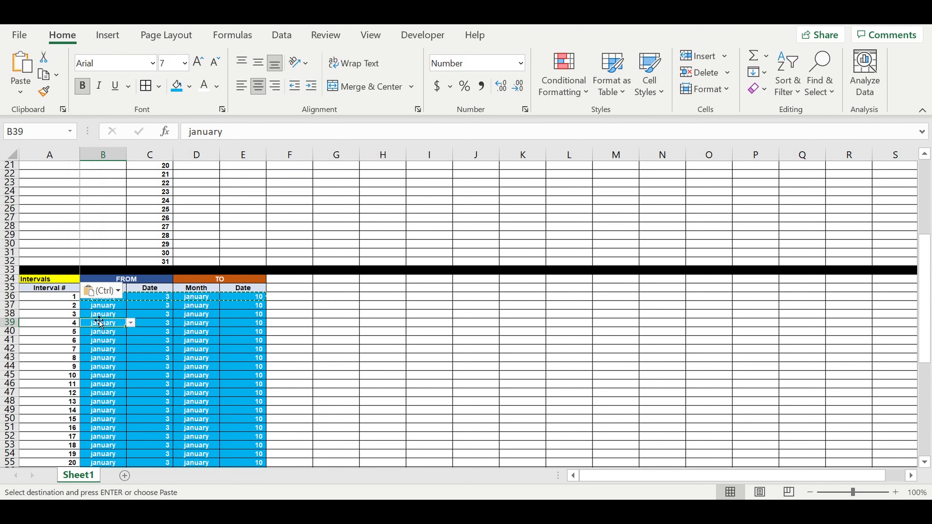
scroll(159, 313, "down", 3)
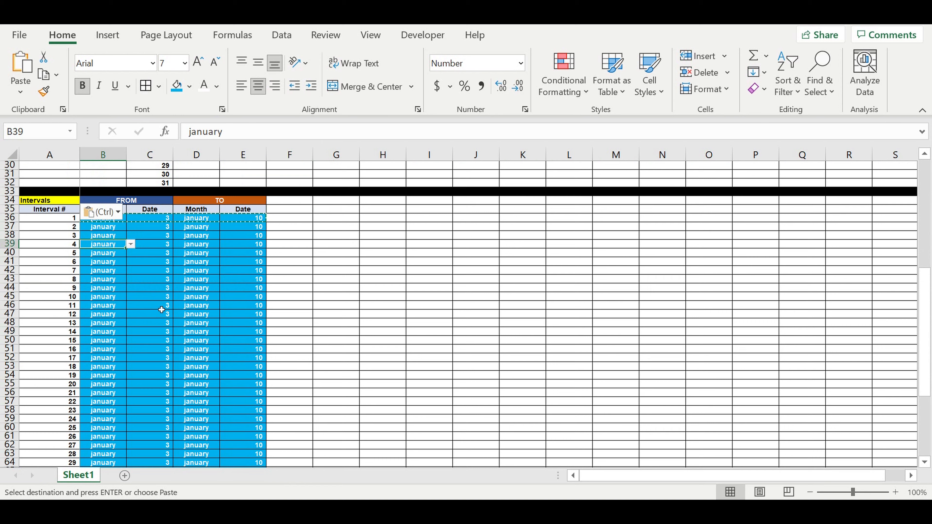
scroll(161, 309, "down", 4)
scroll(161, 309, "down", 6)
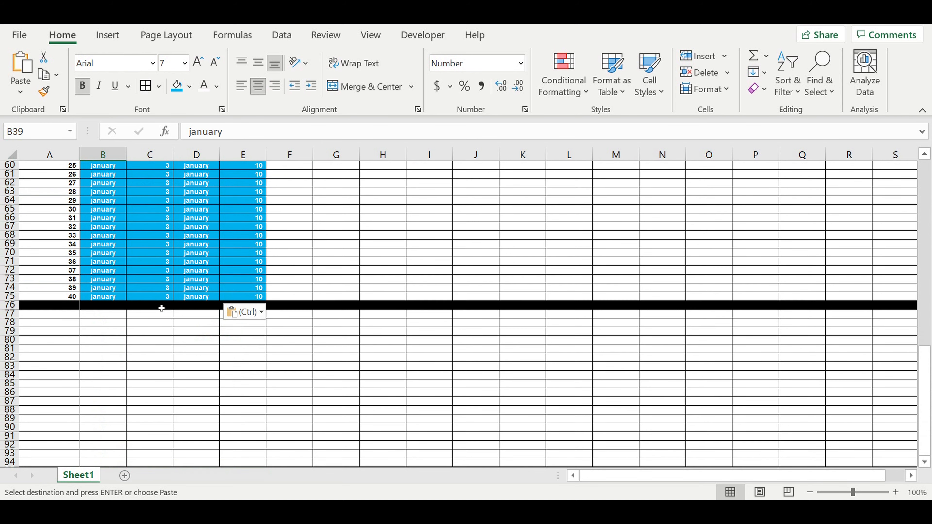
left_click_drag(53, 317, 656, 348)
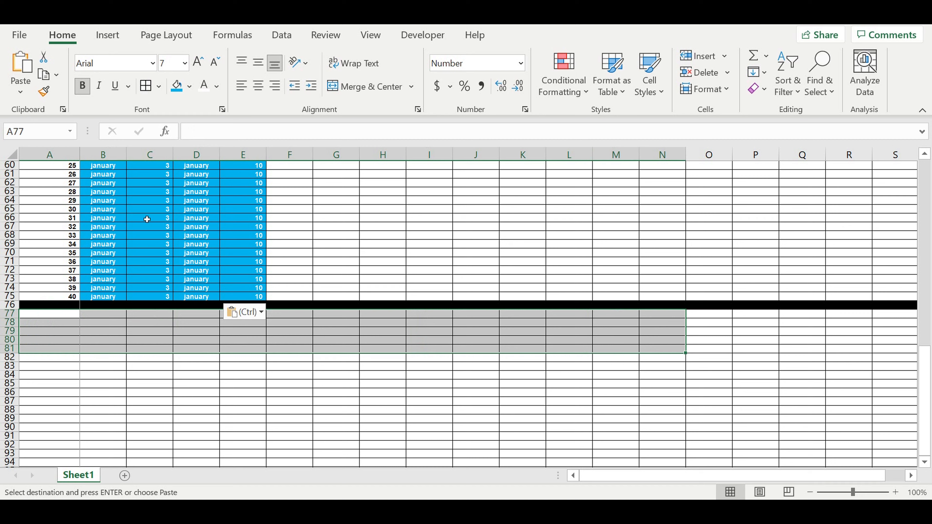
scroll(143, 218, "up", 3)
left_click_drag(104, 200, 253, 326)
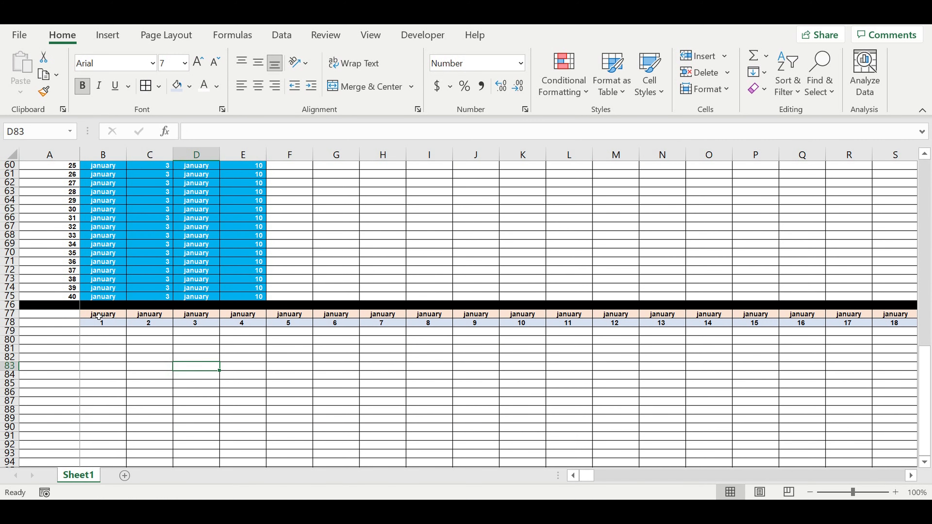
Examine the month and day header rows 77 and 78 through december 31, and the FROM and TO columns of the intervals table
left_click(100, 315)
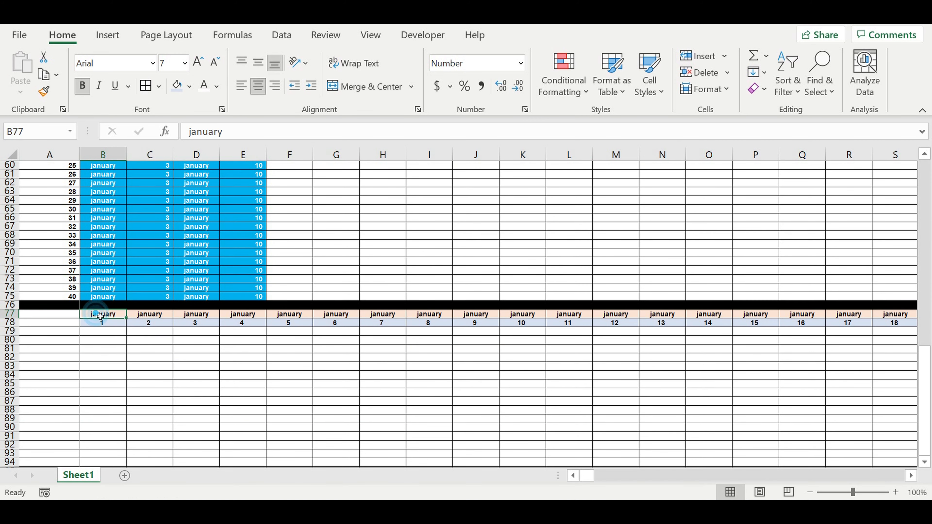
left_click_drag(12, 315, 11, 323)
left_click_drag(587, 475, 925, 476)
left_click(809, 358)
left_click(807, 331)
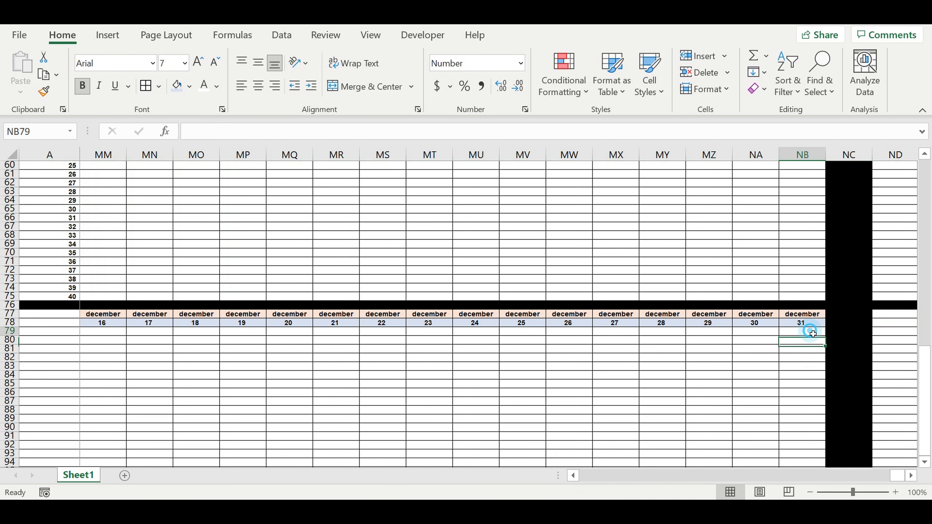
left_click_drag(898, 476, 143, 454)
scroll(195, 376, "up", 4)
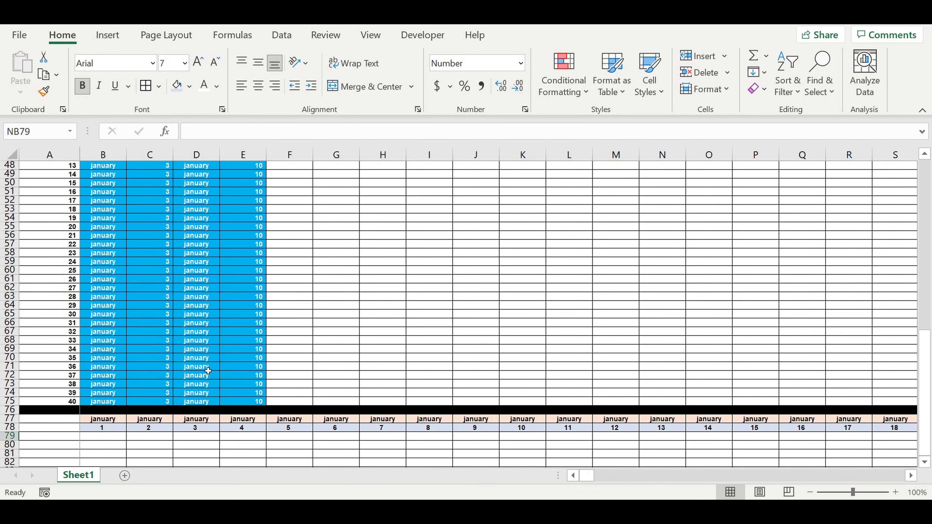
scroll(208, 371, "up", 9)
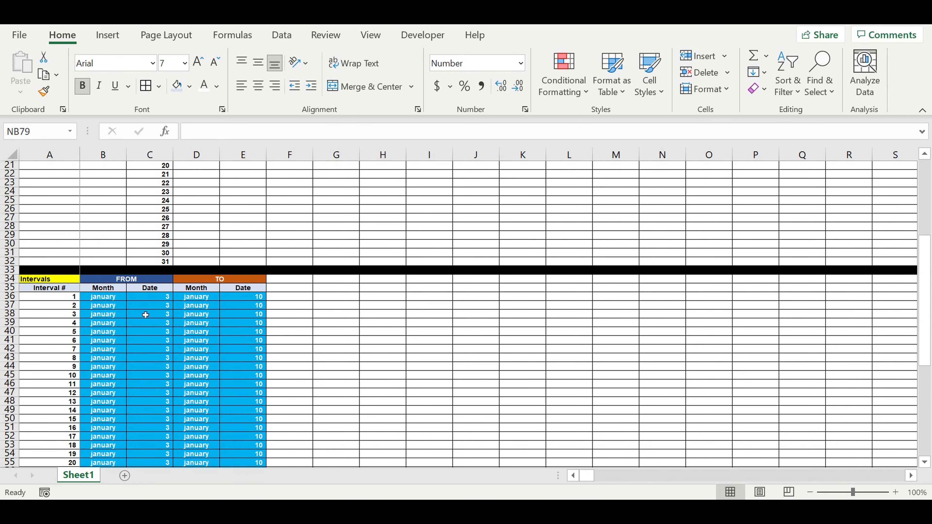
left_click_drag(105, 297, 159, 411)
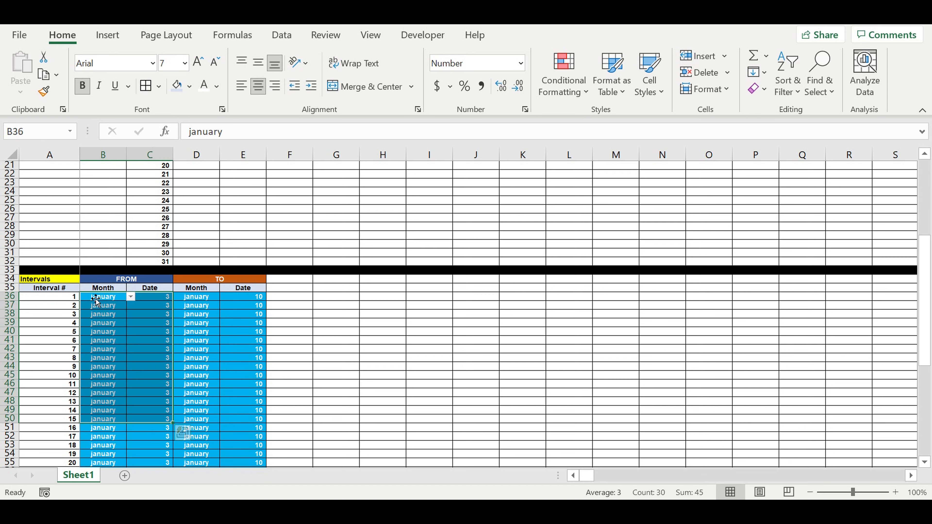
left_click_drag(104, 298, 158, 427)
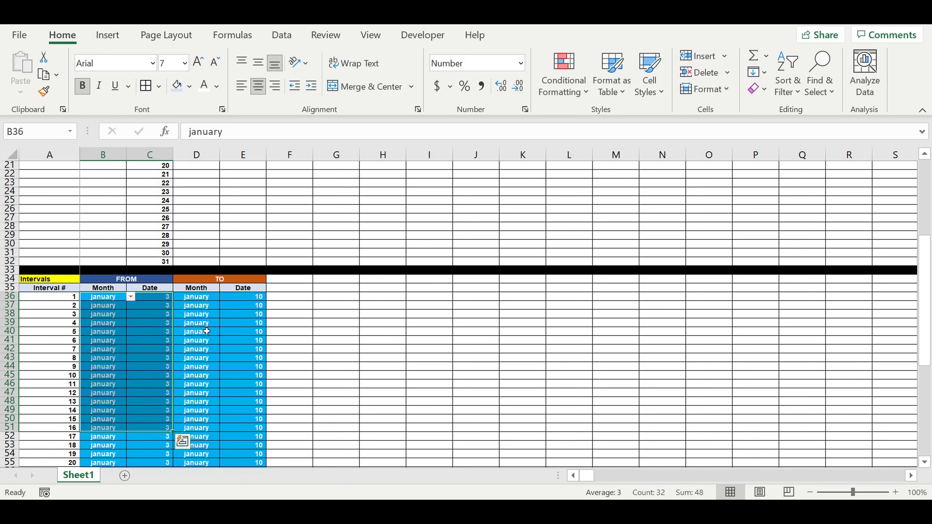
left_click_drag(201, 298, 251, 445)
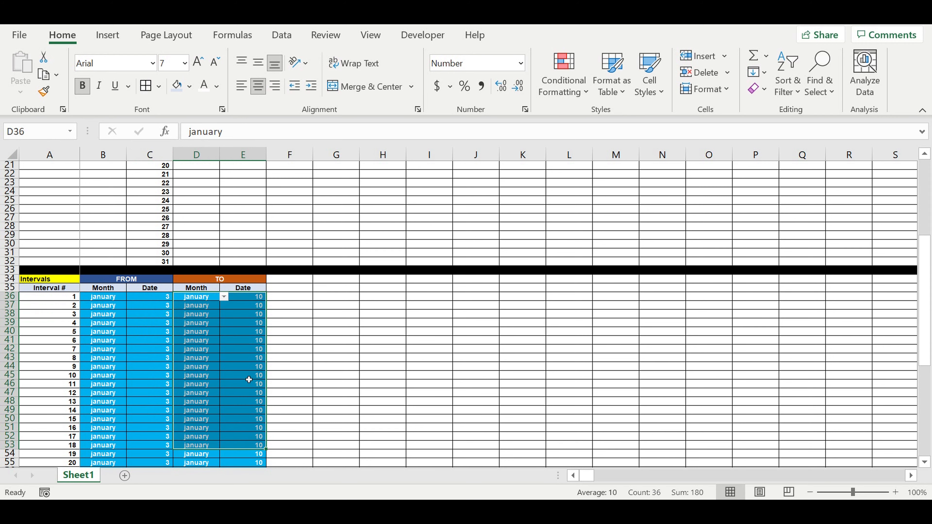
scroll(253, 389, "down", 12)
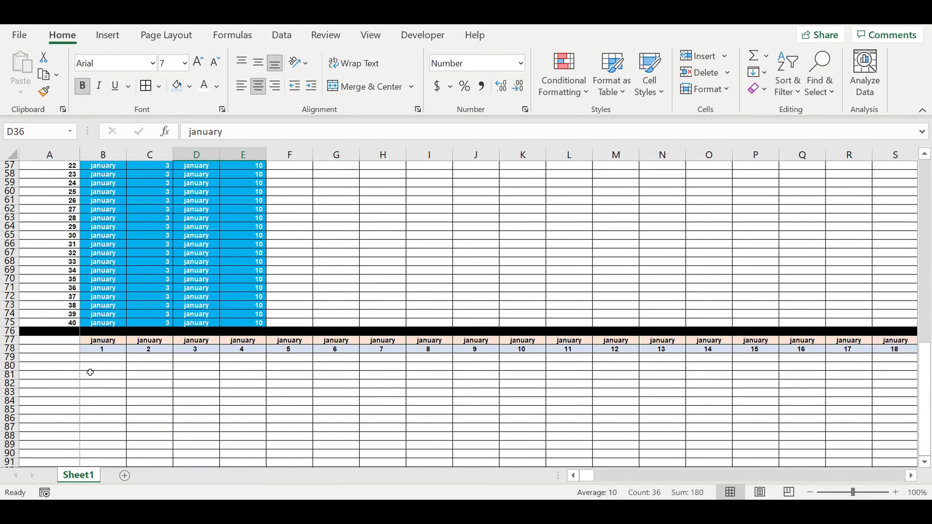
Enter the heading "Interval starts (0-1-0)" in A77 and widen column A to fit it
left_click(63, 357)
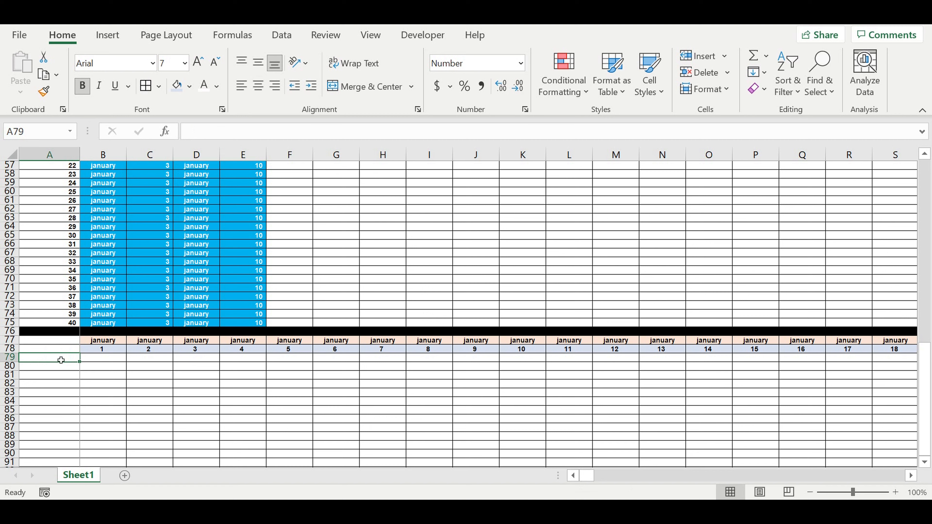
left_click(62, 340)
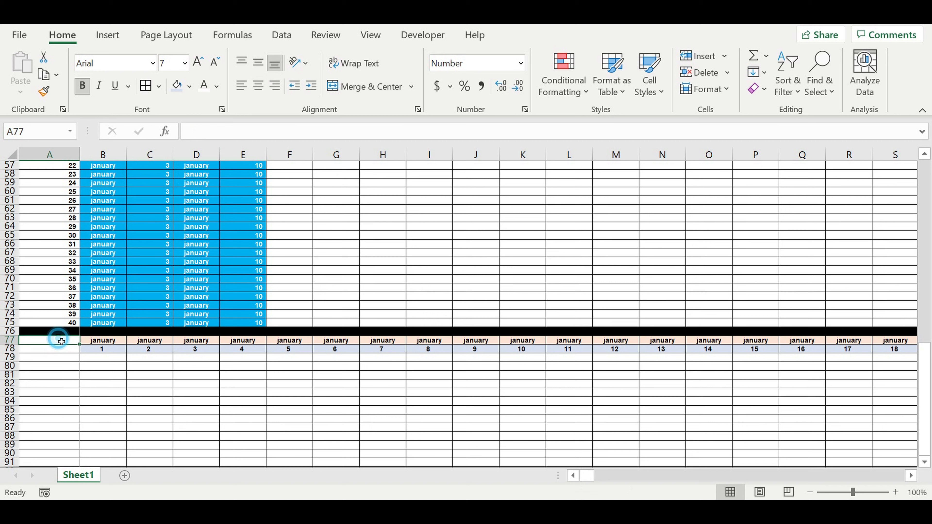
type("In")
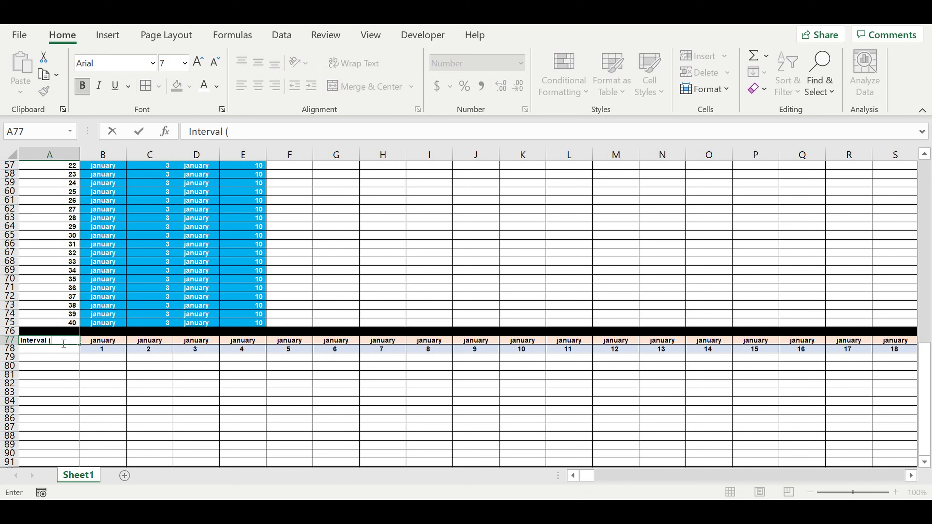
type("terval starts (0-1-")
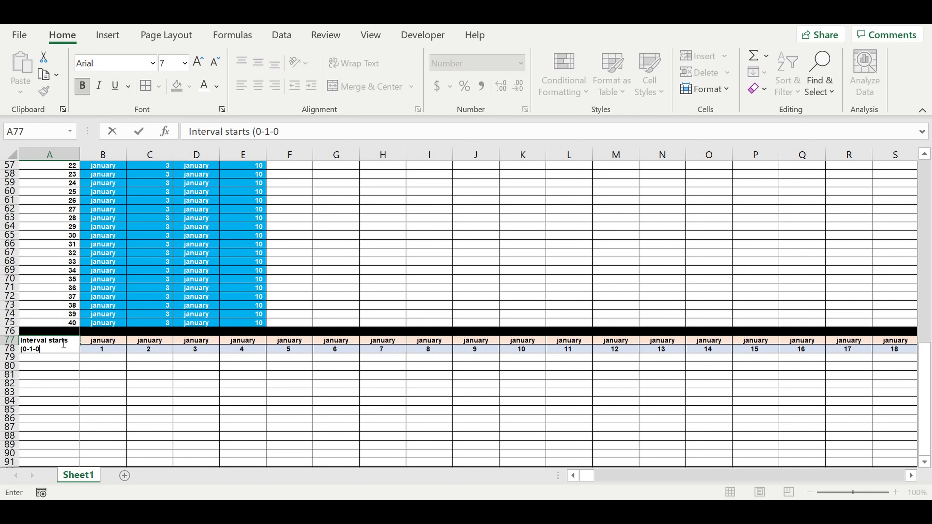
type("0)")
key("Return")
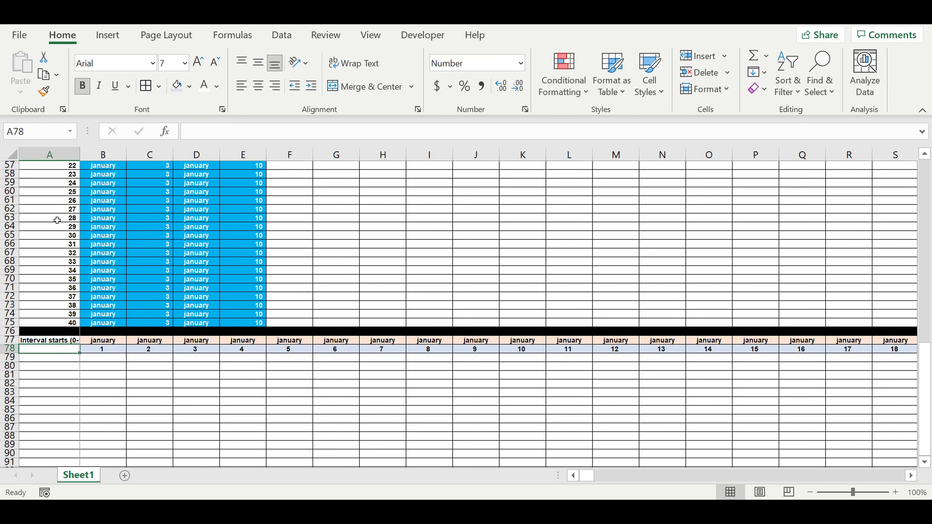
double_click(79, 155)
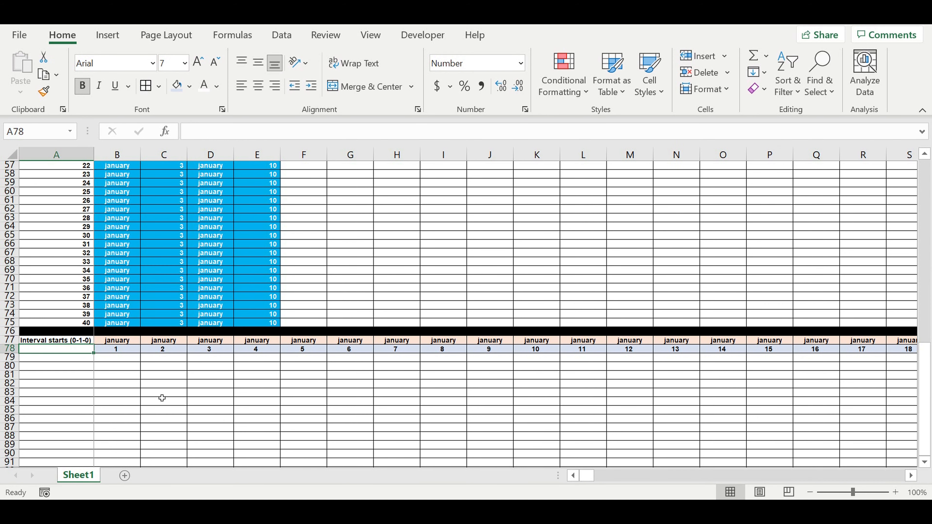
Fill the heading cells A77:A78 with the standard orange color
left_click_drag(67, 341, 66, 350)
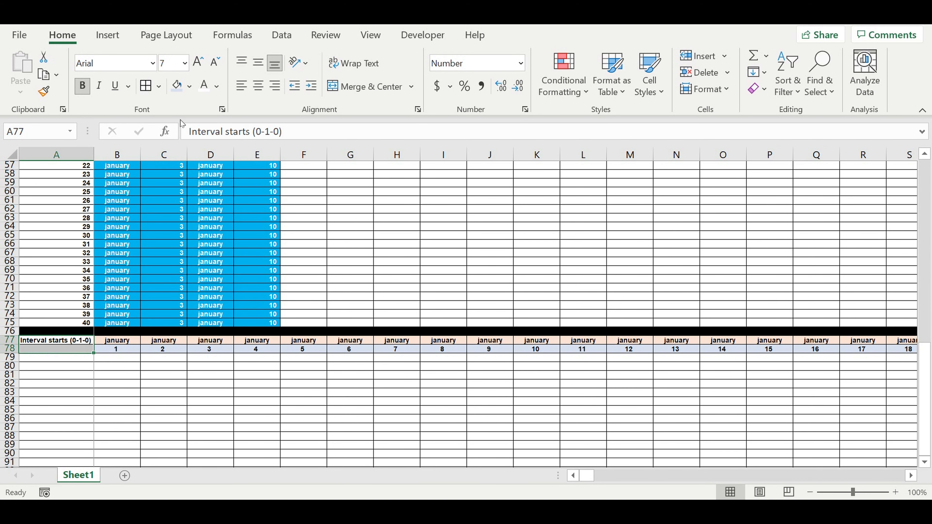
left_click(190, 86)
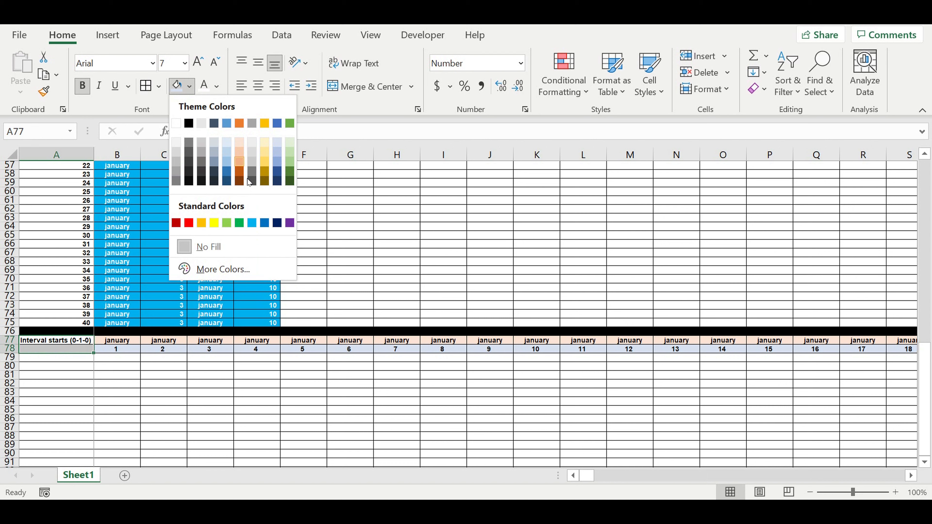
left_click(201, 222)
Link A79 to the first interval number with the formula =A36
left_click(82, 359)
double_click(88, 360)
type("=")
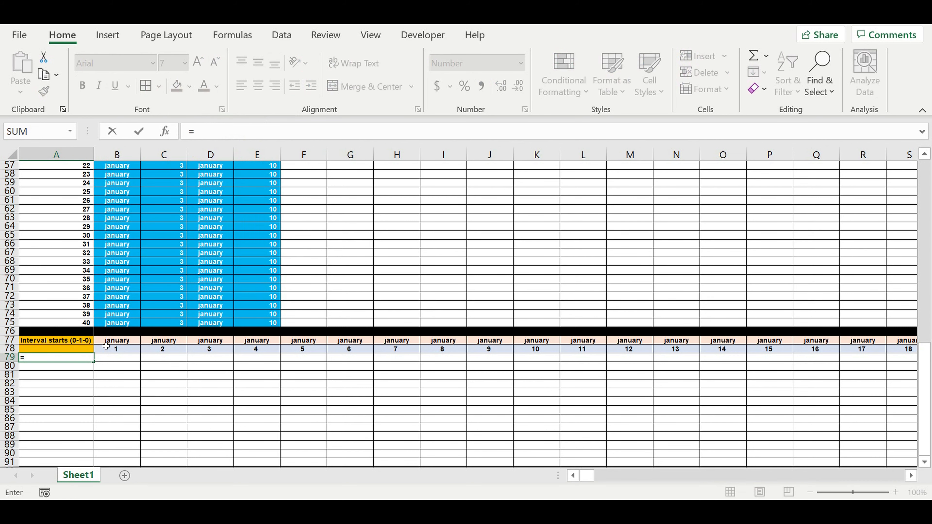
scroll(79, 352, "up", 16)
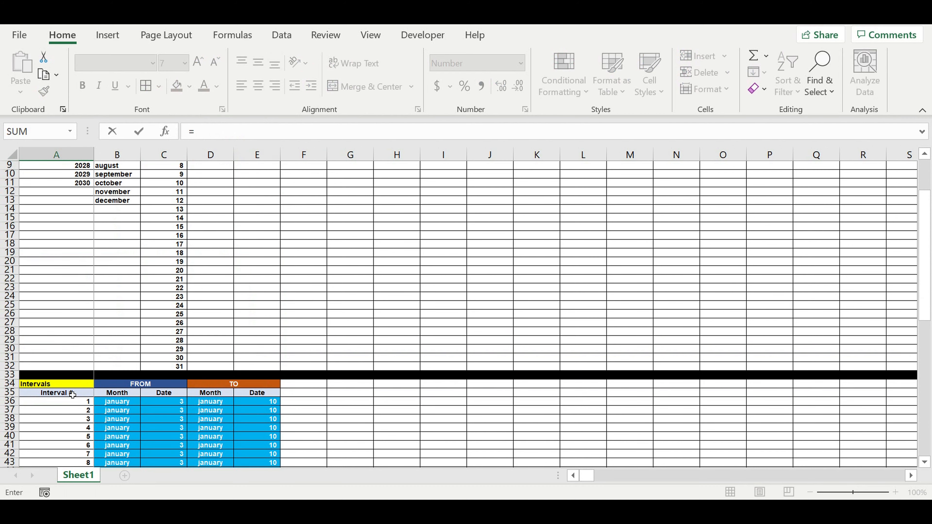
left_click(69, 403)
key("Return")
Fill the A79 formula down to A118 so all 40 interval numbers are listed
scroll(120, 398, "down", 5)
scroll(78, 307, "down", 4)
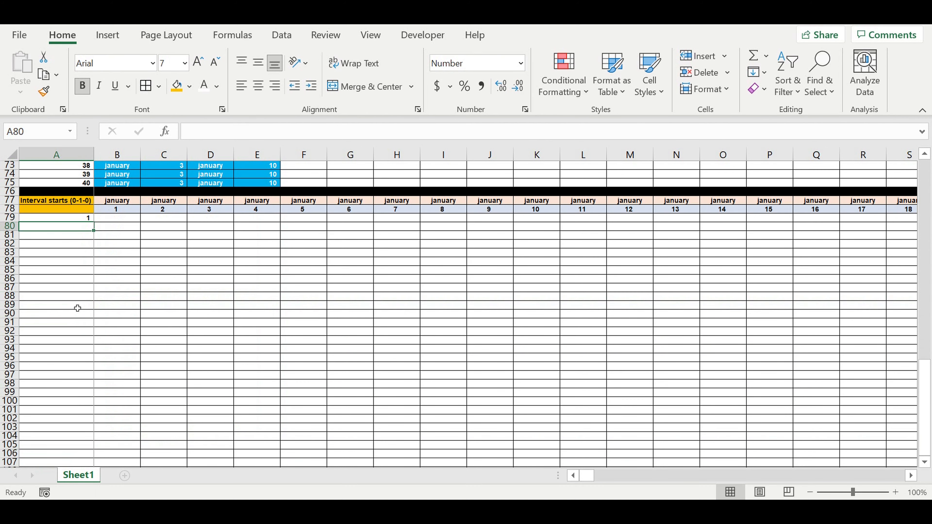
left_click(81, 219)
left_click_drag(100, 226, 88, 438)
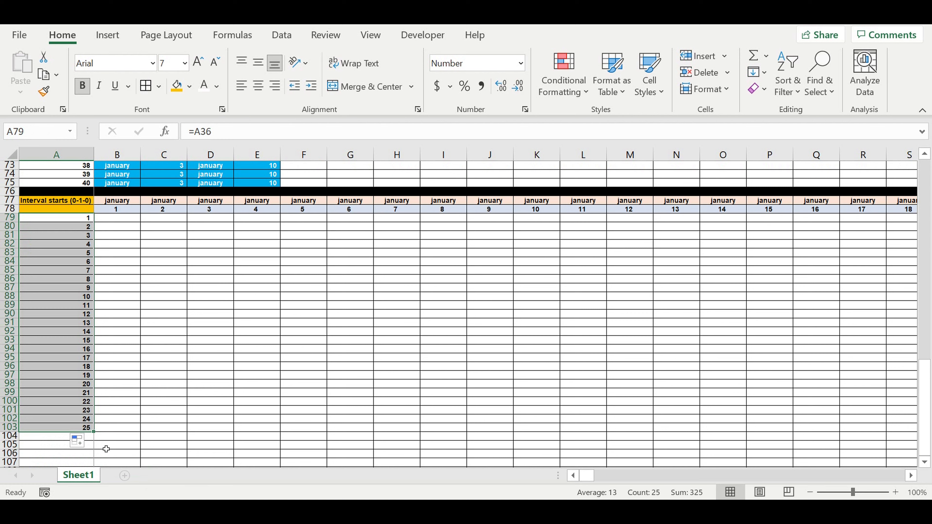
scroll(128, 378, "down", 4)
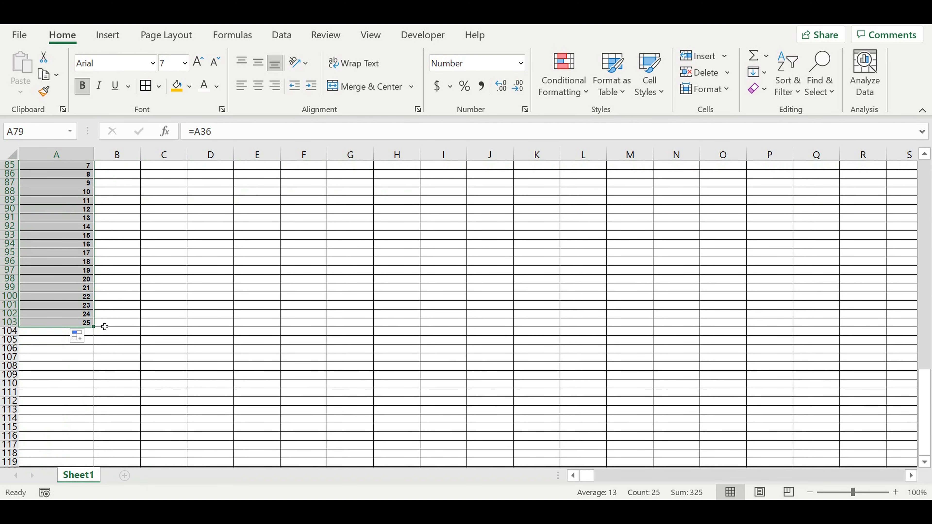
left_click_drag(97, 334, 128, 413)
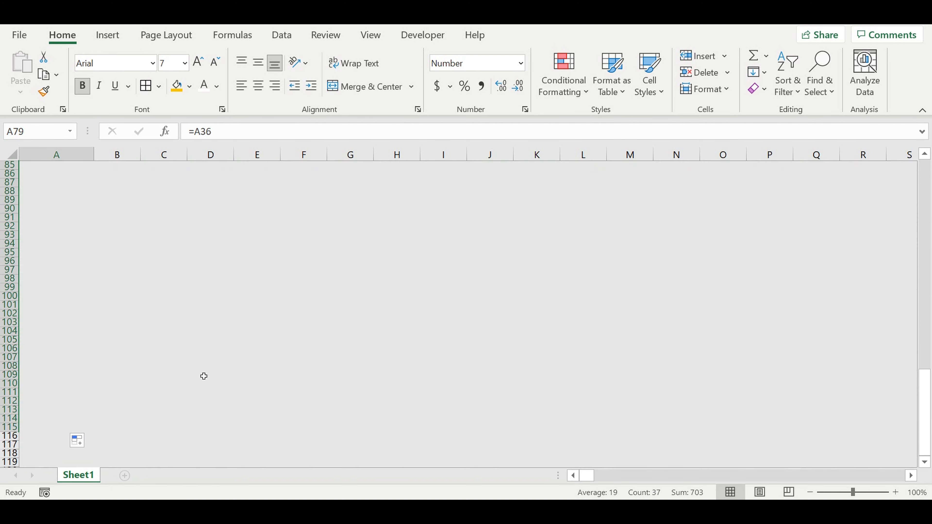
scroll(110, 418, "down", 3)
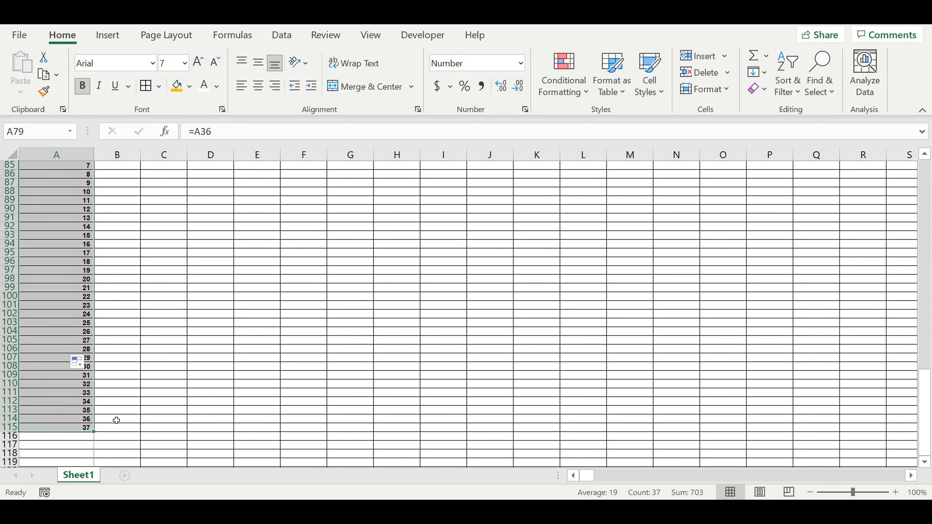
left_click_drag(97, 356, 90, 381)
Fill row 119 below the interval starts list with black as a divider
left_click(9, 383)
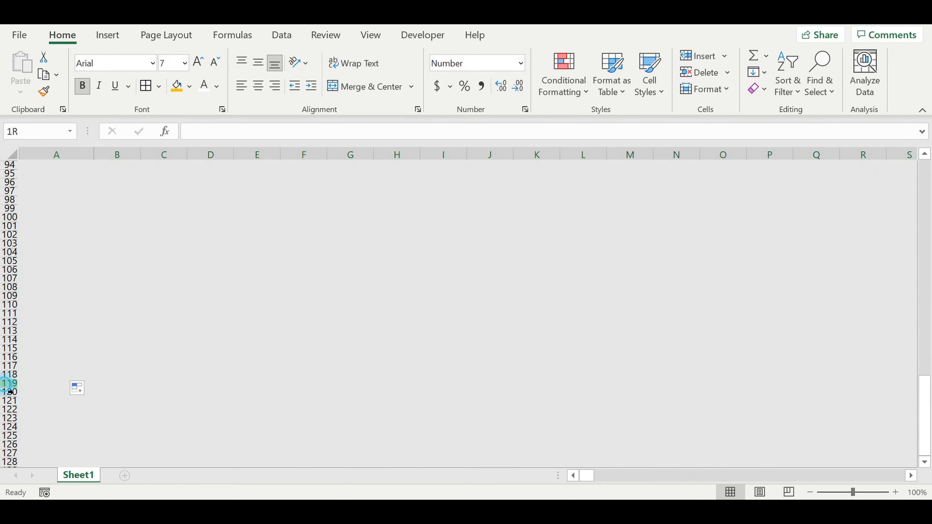
left_click(190, 87)
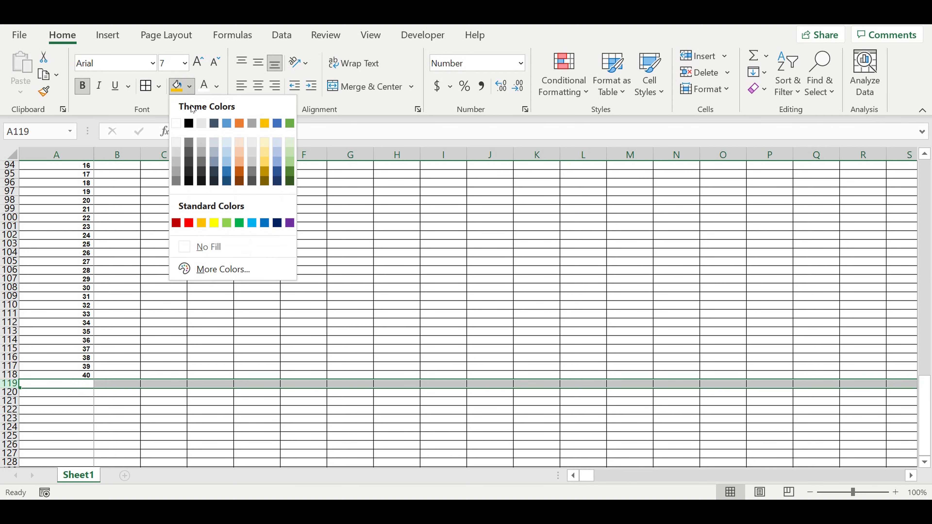
left_click(188, 123)
left_click(244, 225)
Begin an IF(AND( formula in B79 with the month condition B$77=$B36, locking the header row and the FROM month column
scroll(246, 230, "up", 1)
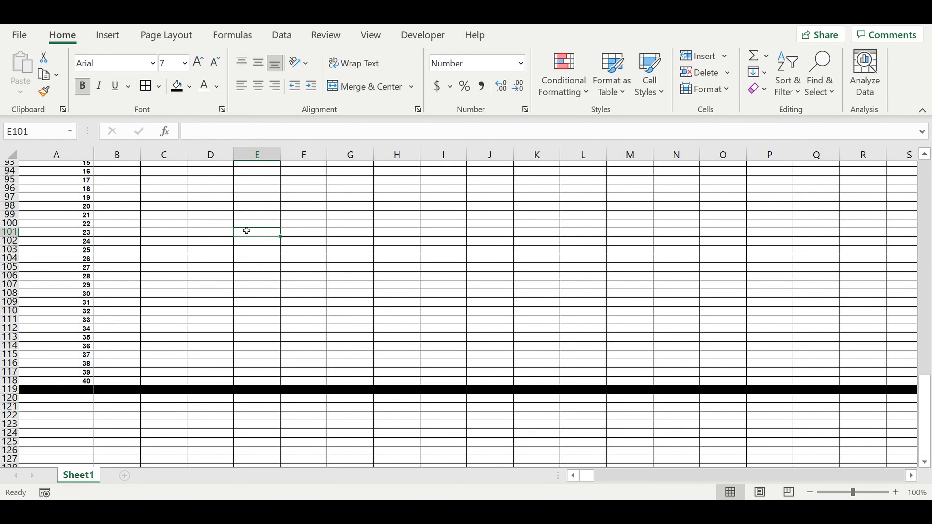
scroll(246, 231, "up", 13)
left_click(121, 375)
type("=if(and(")
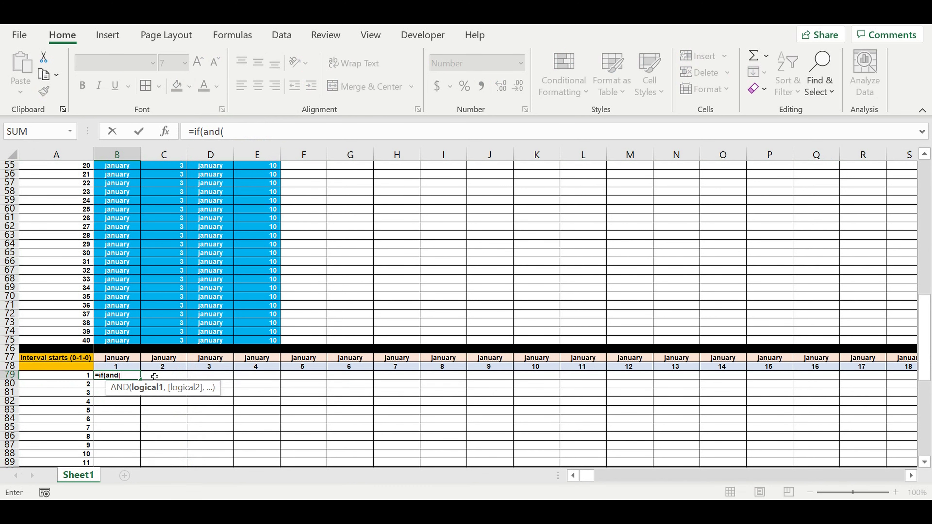
left_click(130, 362)
left_click(226, 137)
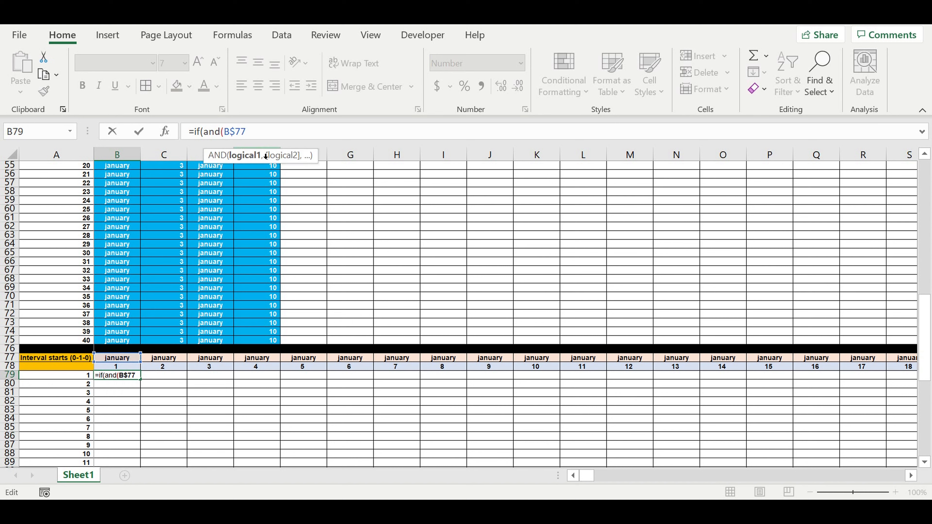
type("=")
scroll(277, 244, "up", 3)
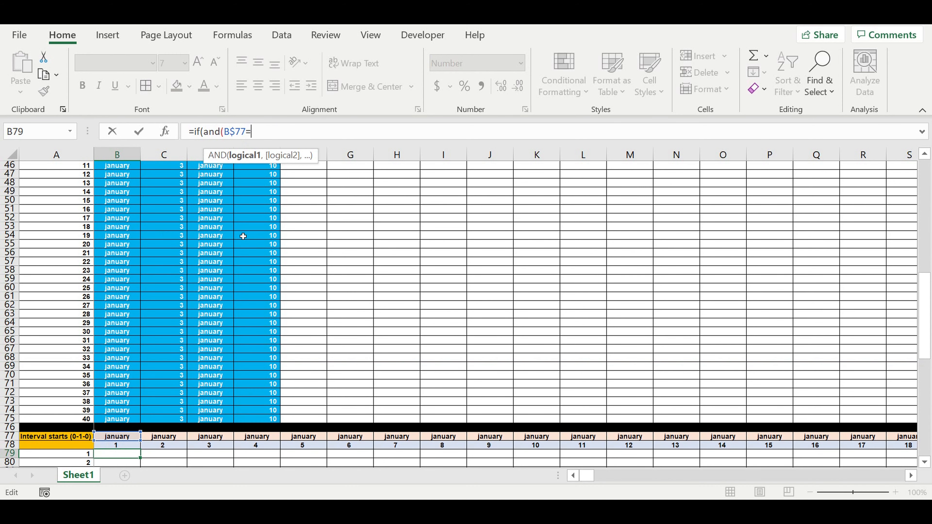
scroll(243, 235, "up", 7)
left_click(124, 264)
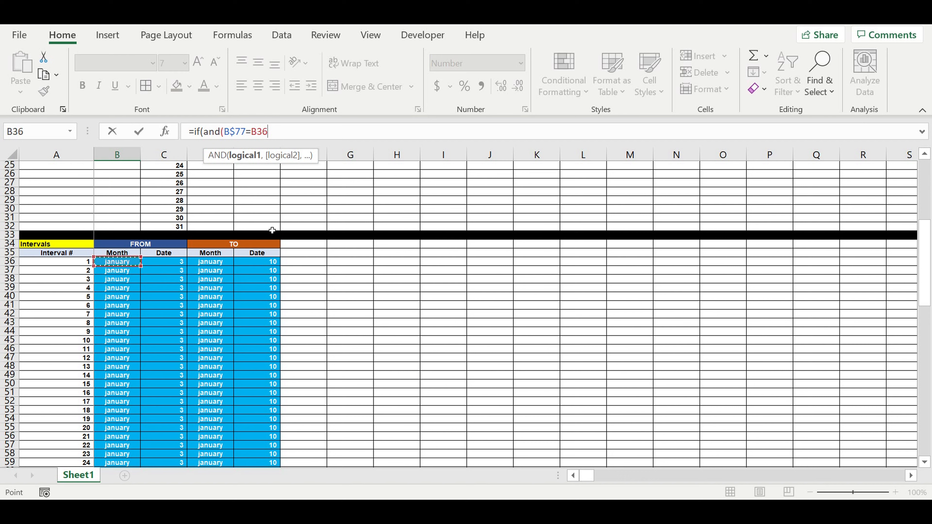
left_click(258, 136)
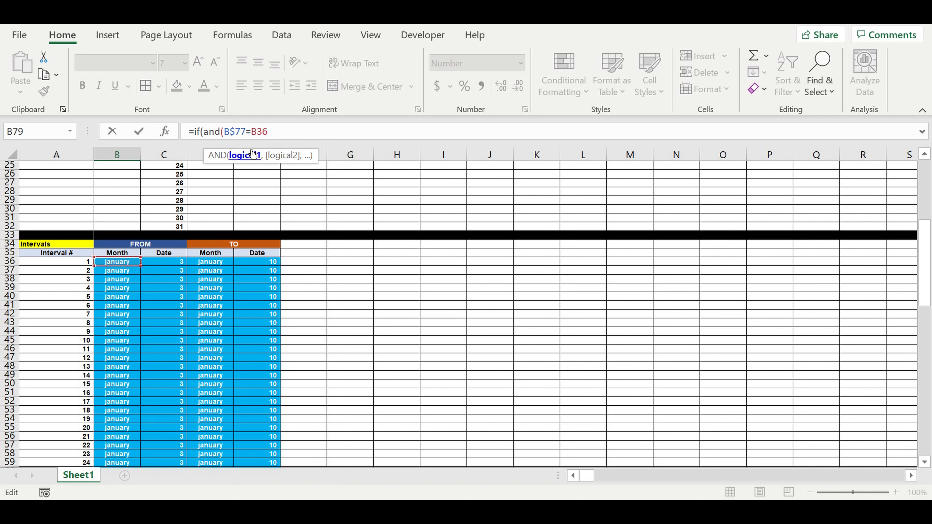
type("$B36,")
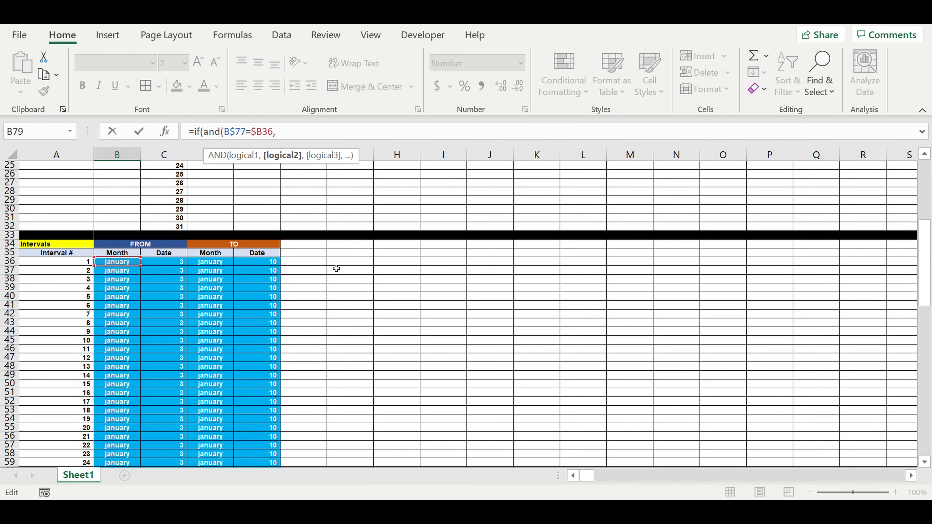
Add the date condition B$78=$C36 to the B79 formula, locking the header row and the FROM date column
scroll(332, 304, "down", 8)
scroll(268, 315, "down", 1)
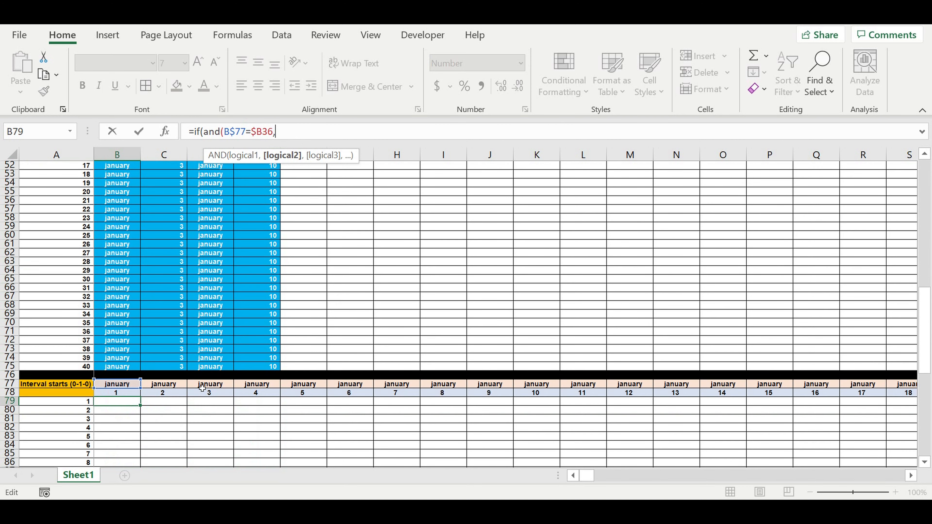
left_click(117, 393)
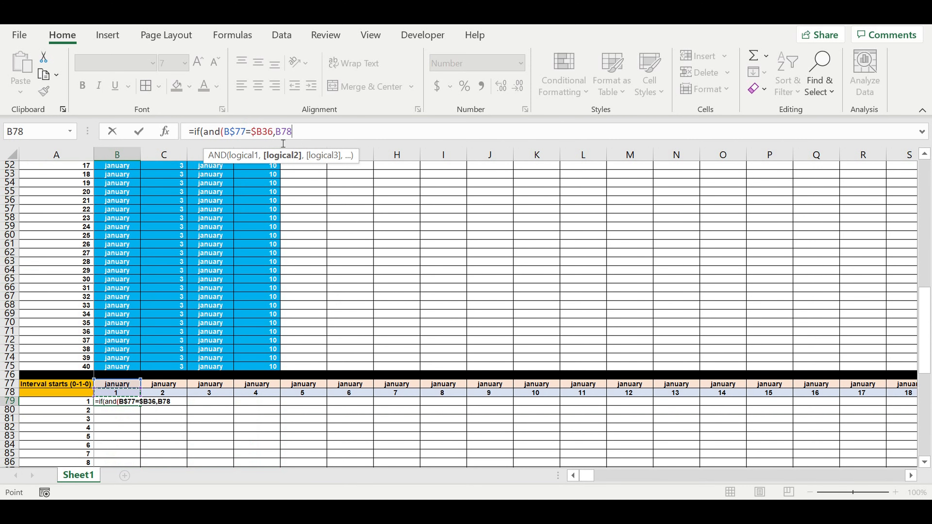
left_click(282, 131)
type("$")
left_click(316, 137)
type("=")
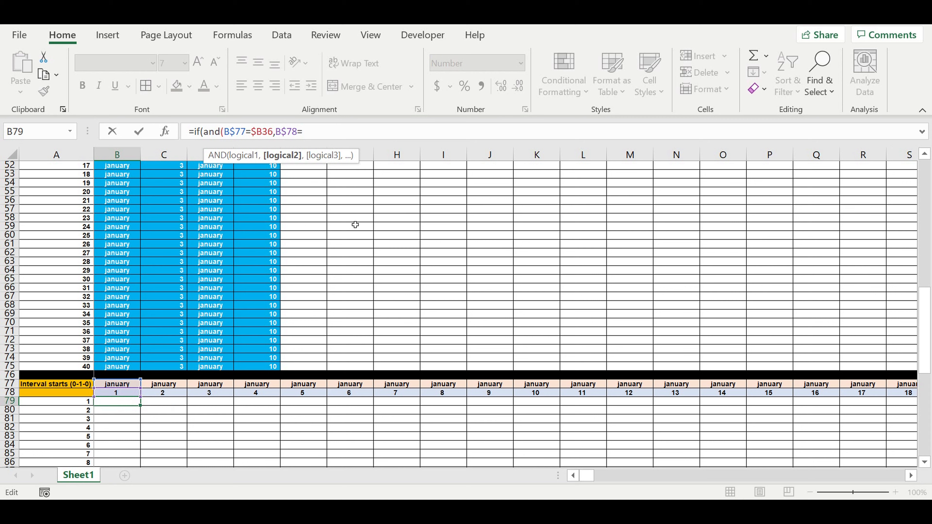
scroll(353, 219, "up", 8)
left_click(164, 237)
left_click(310, 133)
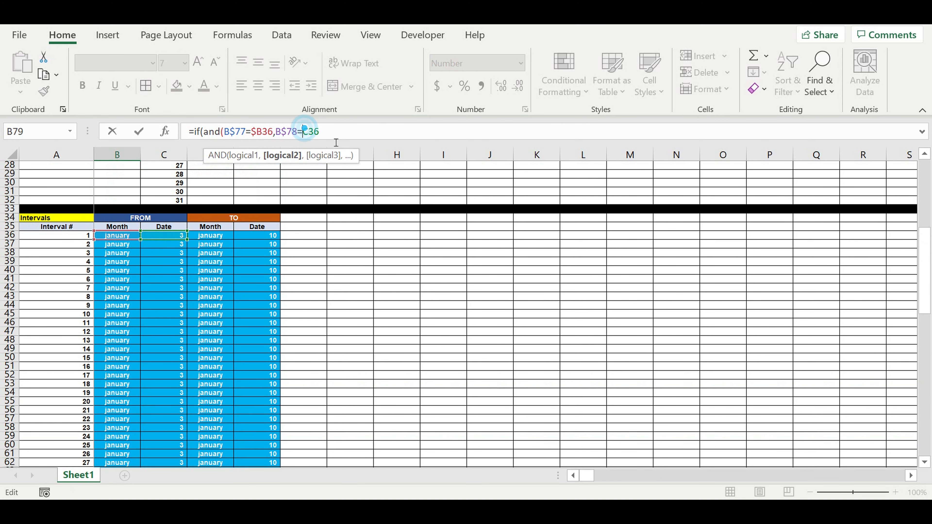
type("$")
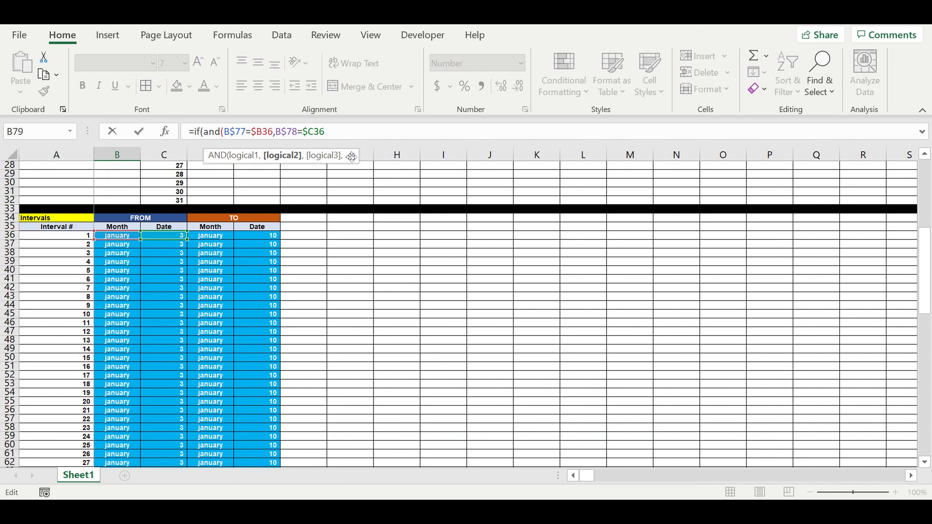
Complete the B79 formula so it returns 1 when both conditions match and 0 otherwise
left_click(340, 133)
type(",1,")
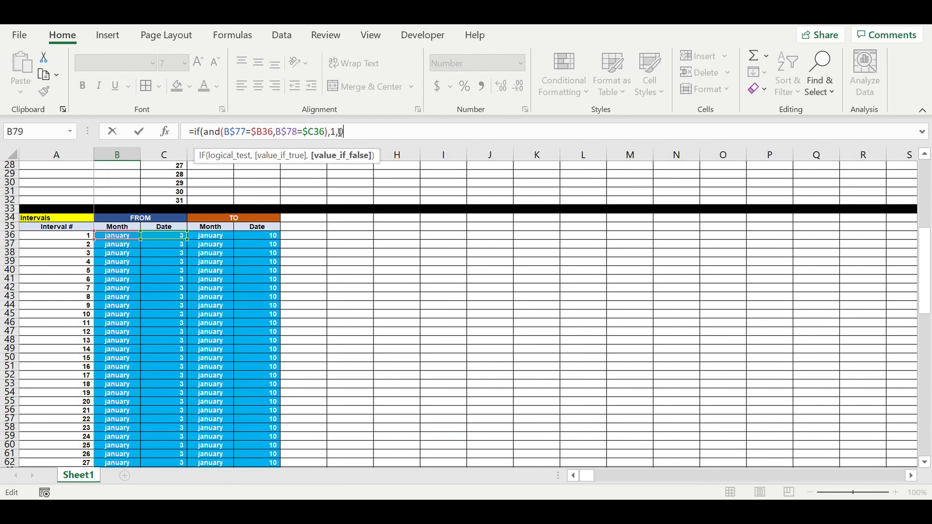
type("0")
key("Return")
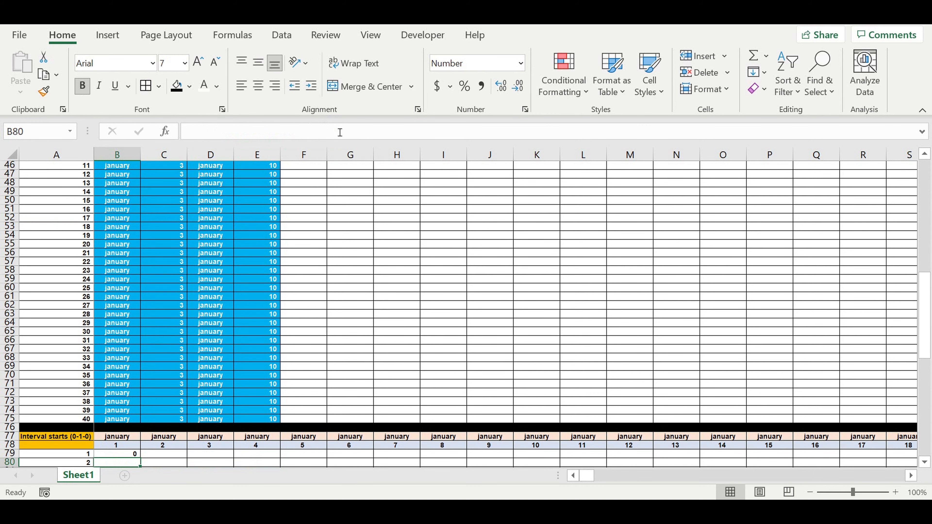
Copy the B79 formula across B79:M118 and check the results under january 3 in column D
scroll(250, 312, "down", 7)
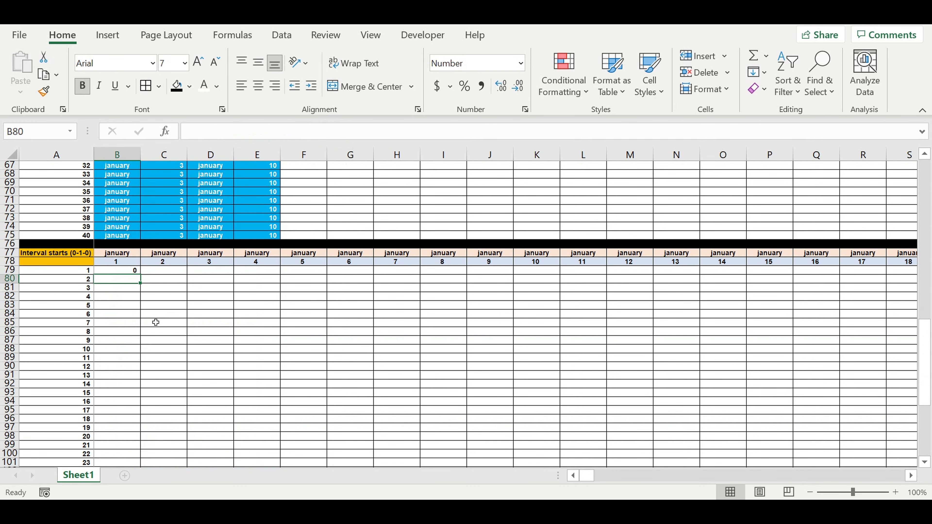
left_click(116, 271)
left_click_drag(144, 279, 648, 445)
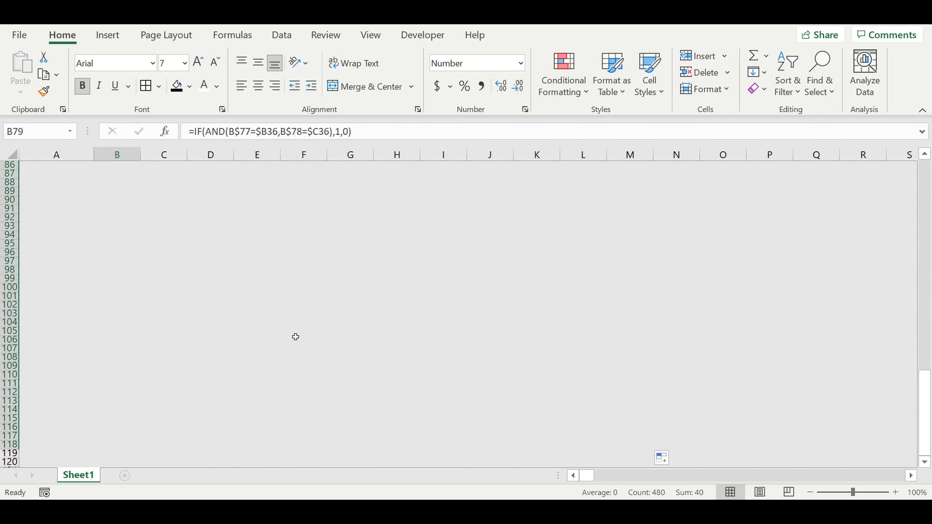
scroll(281, 307, "up", 9)
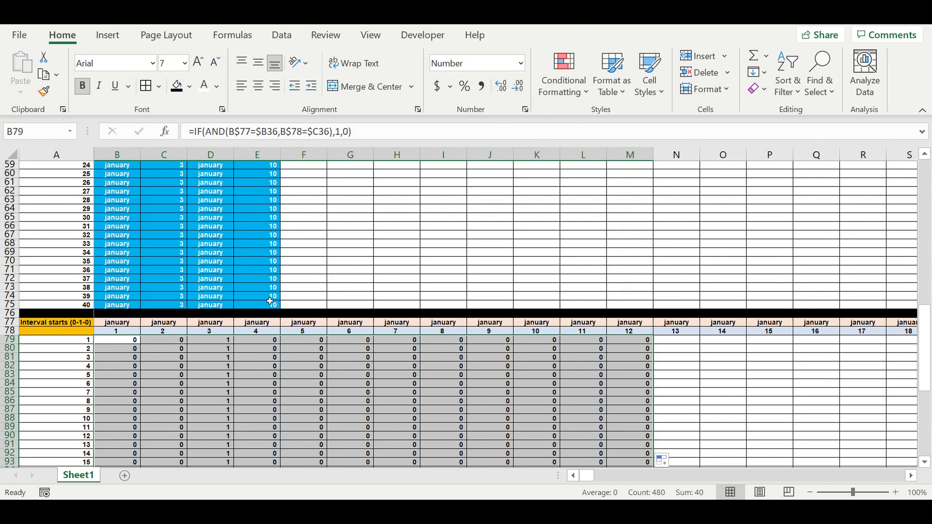
left_click(302, 385)
left_click(211, 341)
left_click_drag(211, 387, 210, 410)
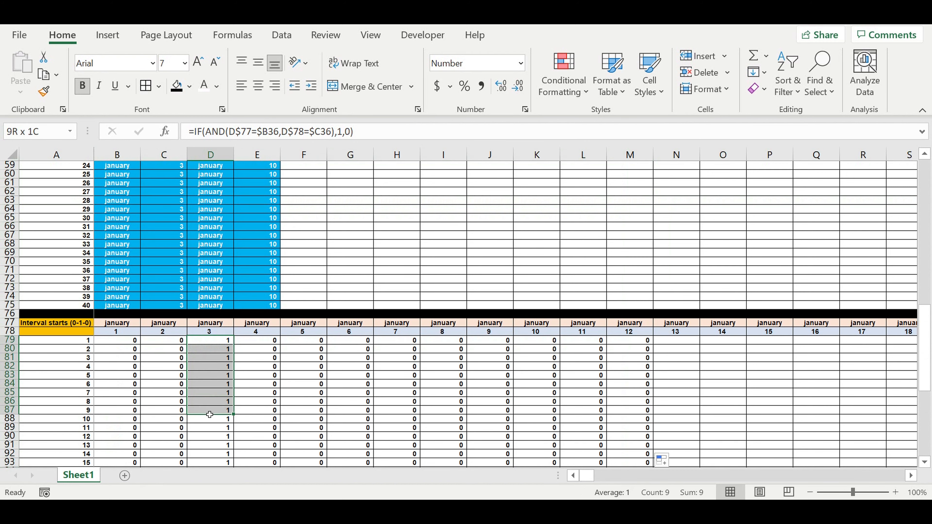
Set the FROM date to 7 for interval 2 and to 10 for interval 3
scroll(196, 248, "up", 9)
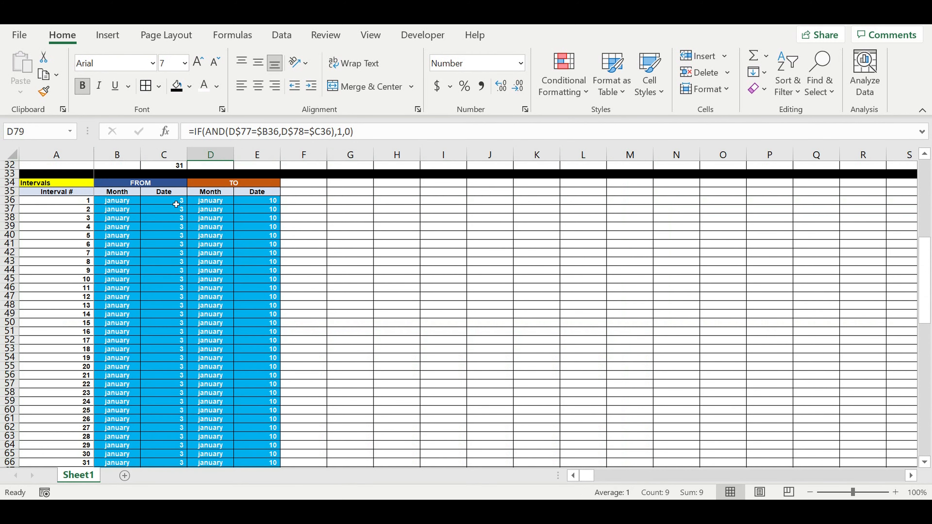
left_click(172, 209)
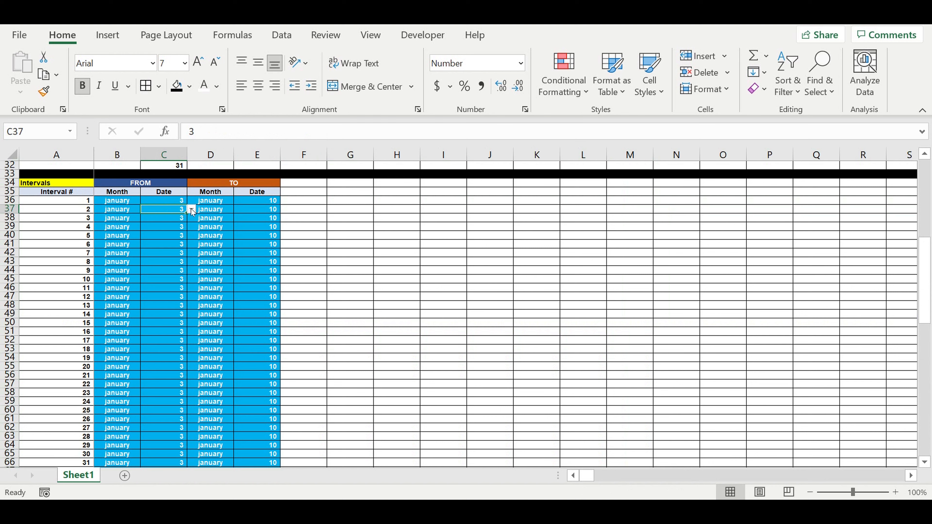
left_click(191, 209)
left_click(159, 256)
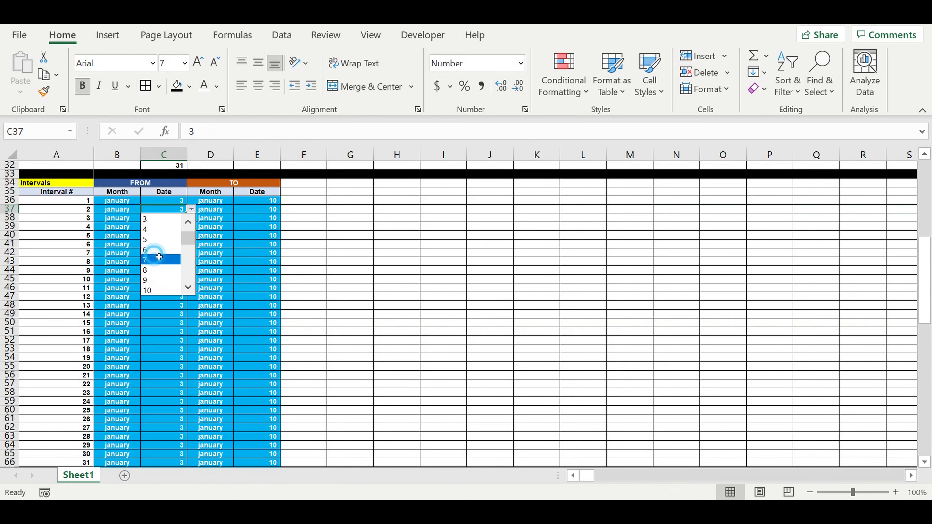
left_click(173, 222)
left_click(191, 218)
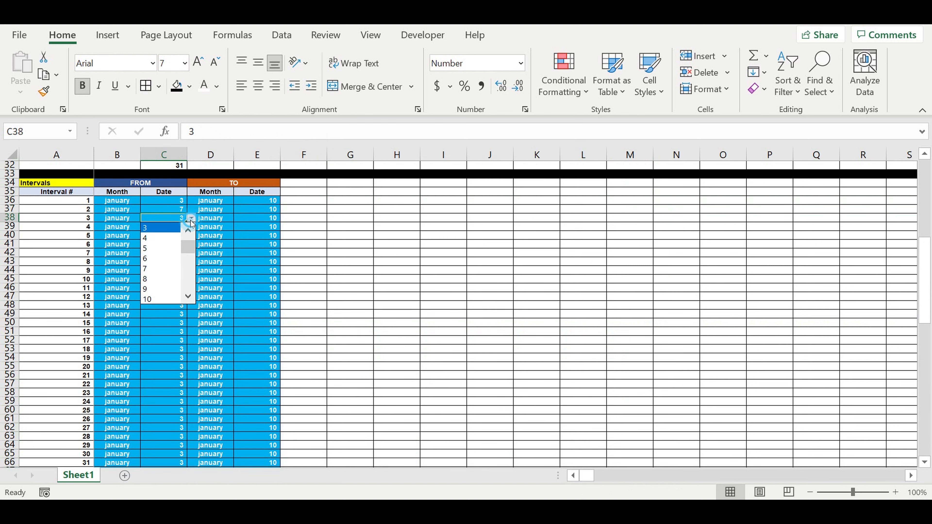
left_click(157, 298)
left_click(369, 280)
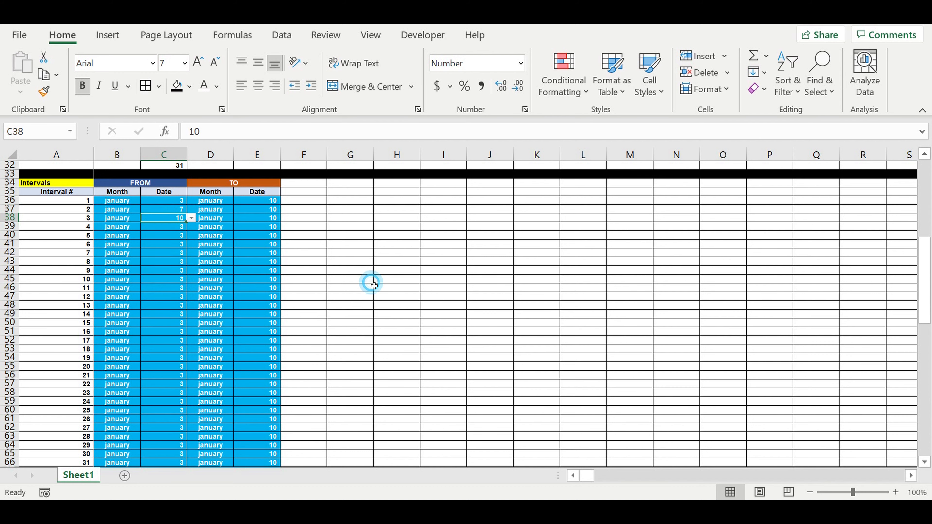
Check the interval starts grid for the start markers of intervals 1, 2 and 3
scroll(364, 296, "down", 1)
scroll(364, 296, "down", 10)
scroll(234, 246, "down", 4)
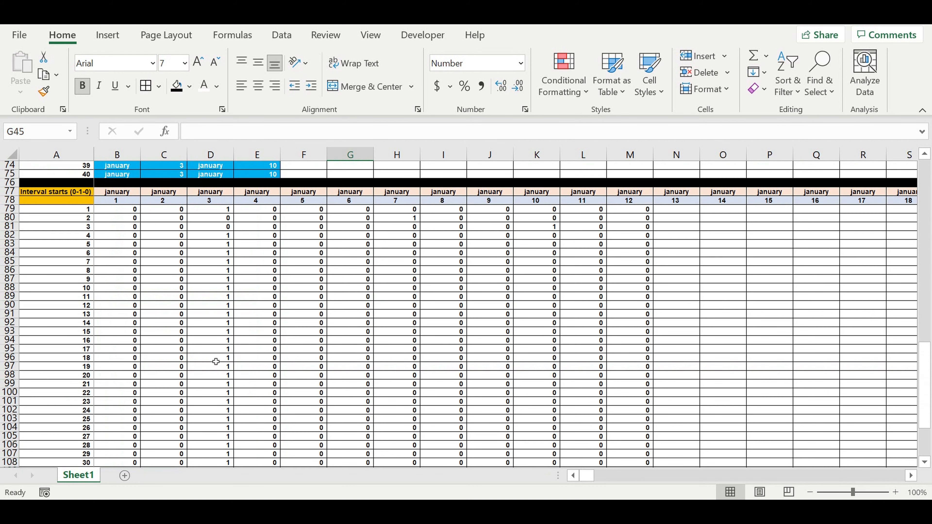
left_click(218, 210)
left_click(343, 270)
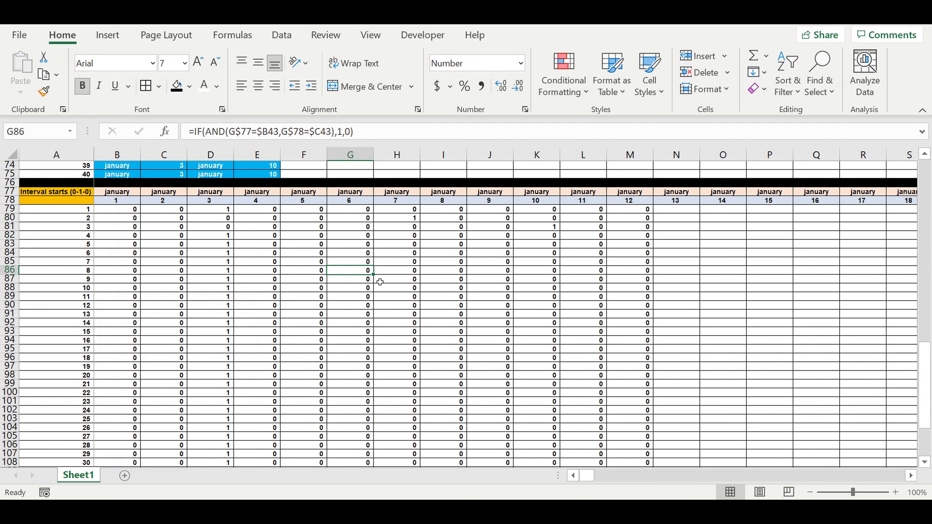
left_click(404, 220)
left_click(537, 227)
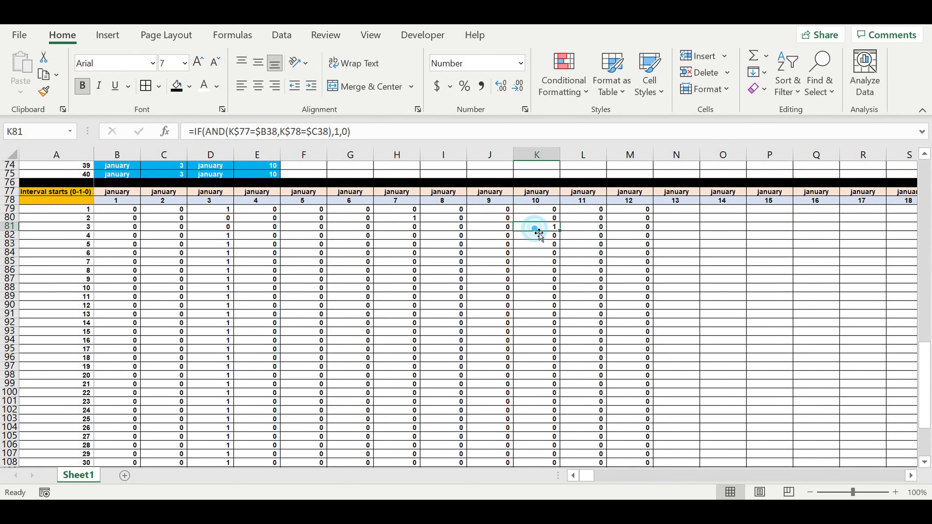
Copy the interval start formulas in M79:M118 across the rest of the year to column NB
left_click_drag(632, 212, 785, 428)
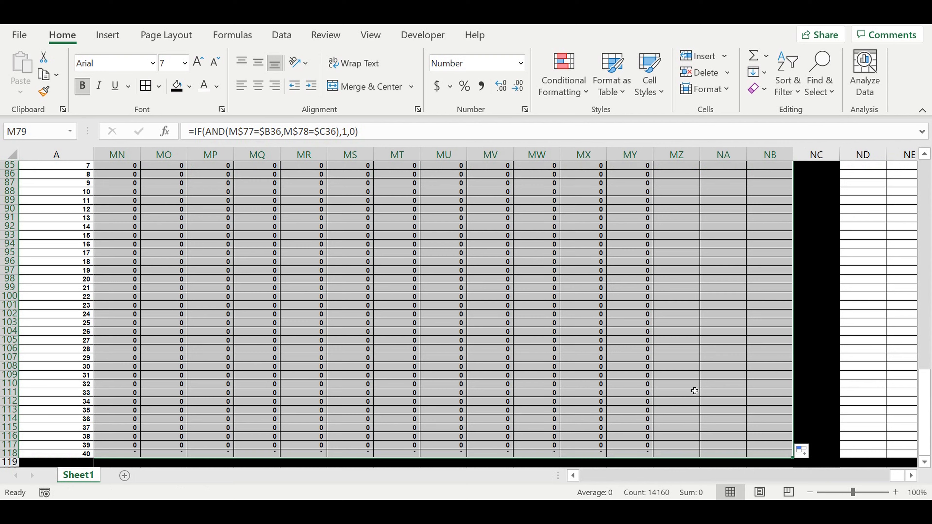
left_click(694, 385)
left_click_drag(896, 474, 586, 477)
scroll(234, 351, "up", 10)
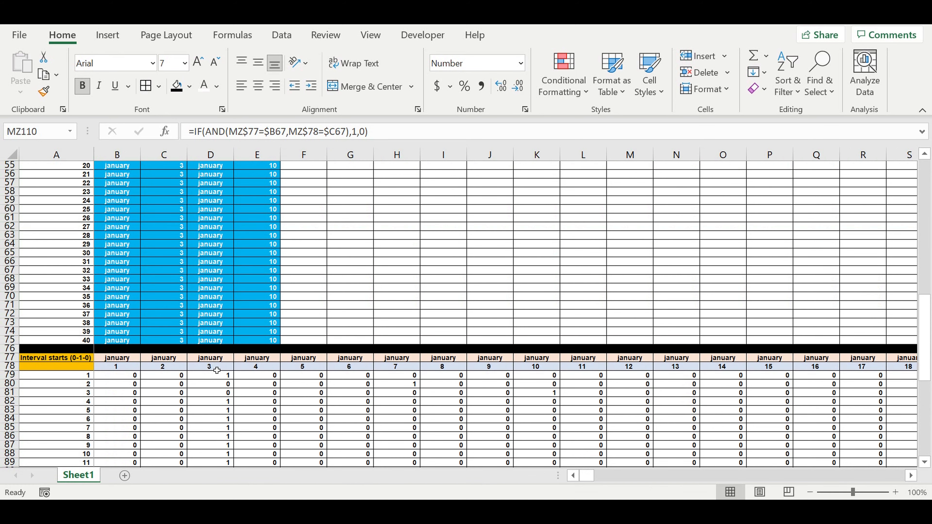
Copy the whole interval starts block, rows 77 to 118, and paste it at A120 below the black separator row
scroll(216, 370, "down", 3)
left_click(116, 333)
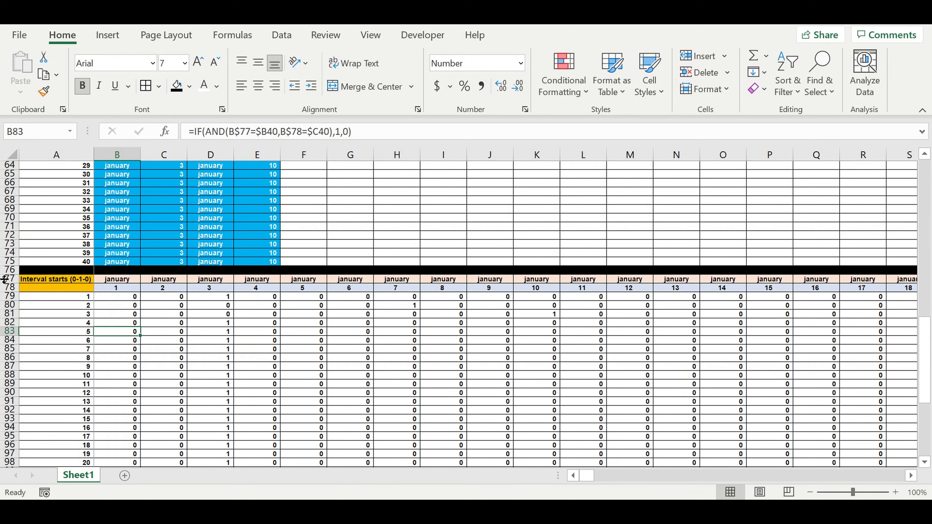
left_click_drag(5, 279, 15, 450)
right_click(75, 327)
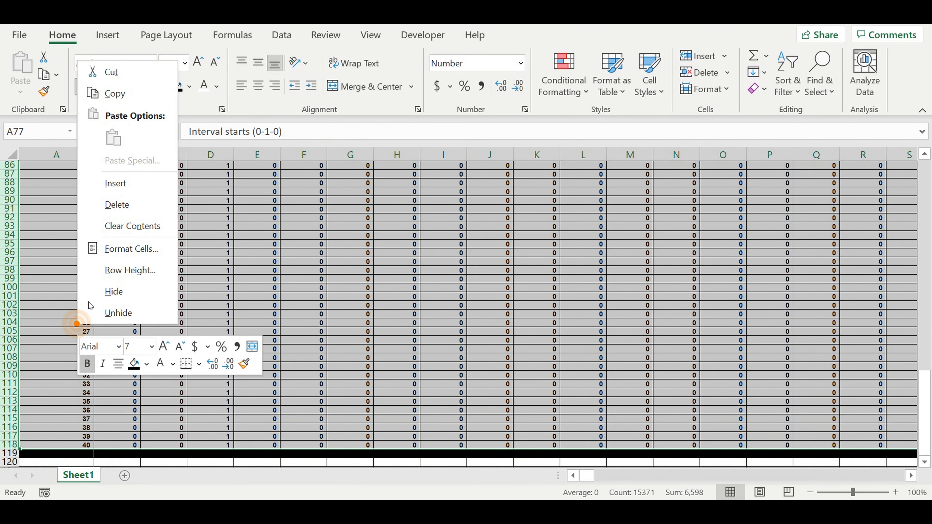
left_click(107, 93)
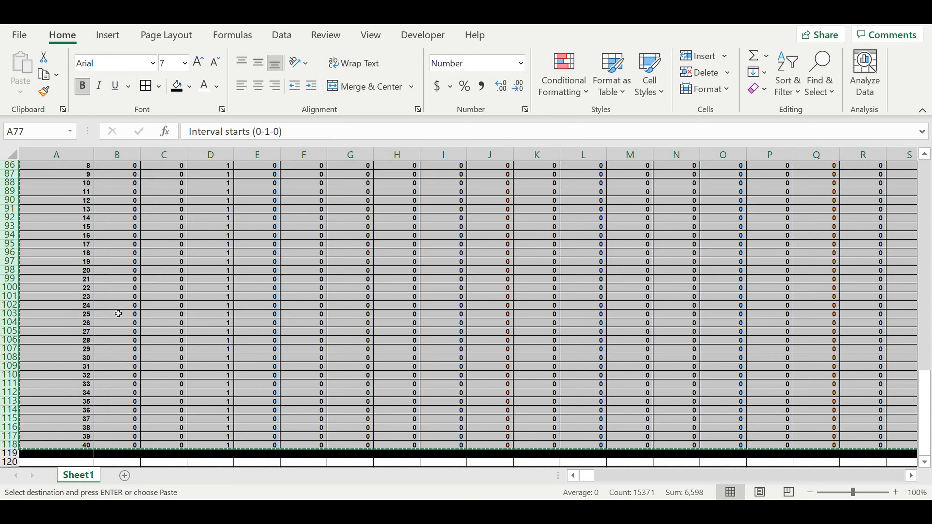
scroll(118, 313, "down", 7)
left_click(68, 279)
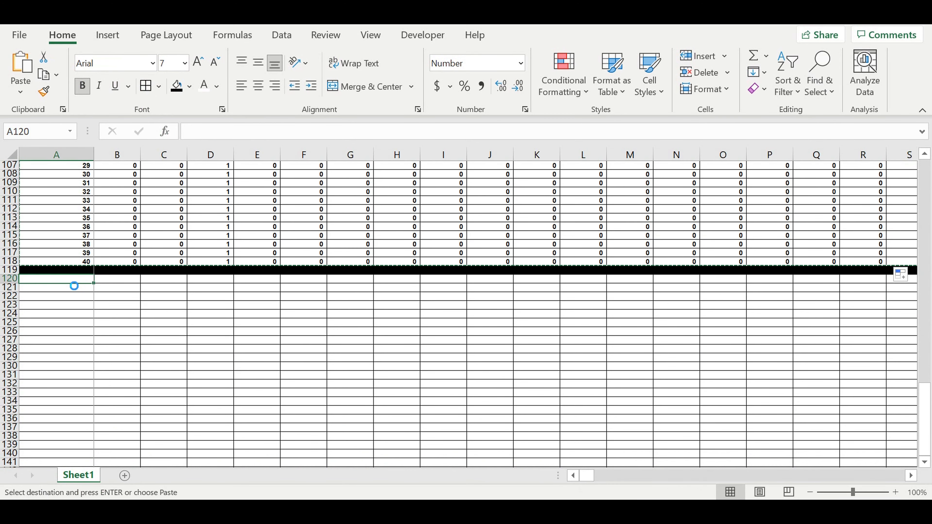
key("ctrl+v")
left_click(152, 345)
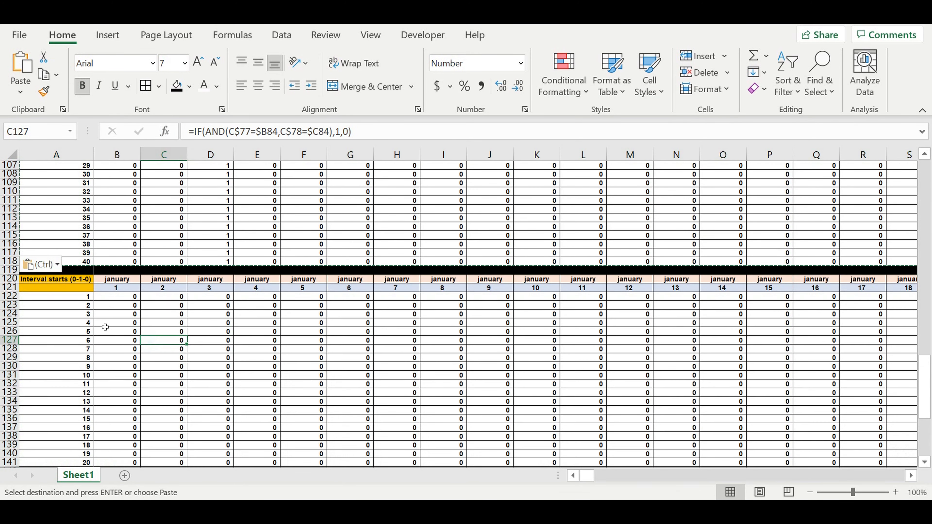
Change the copied block's title in A120 to "Interval starts (0-1-1)"
left_click(59, 281)
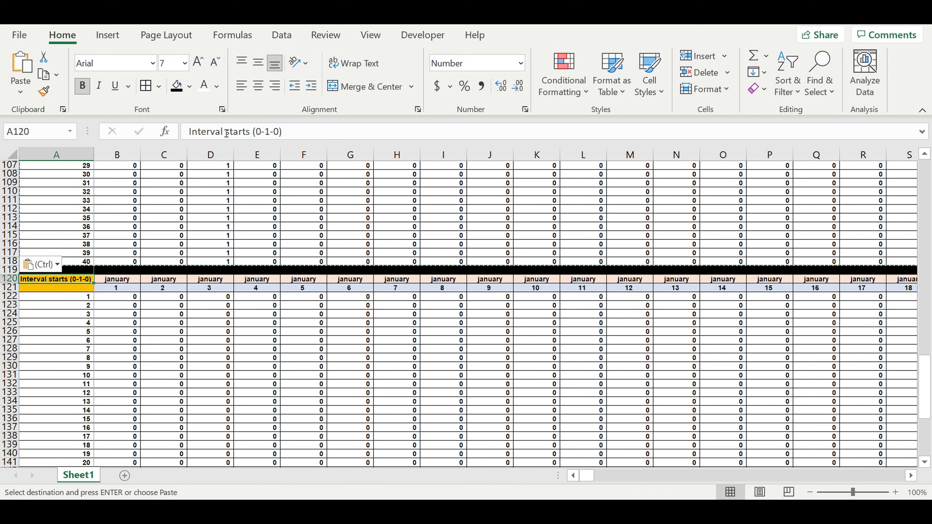
double_click(278, 131)
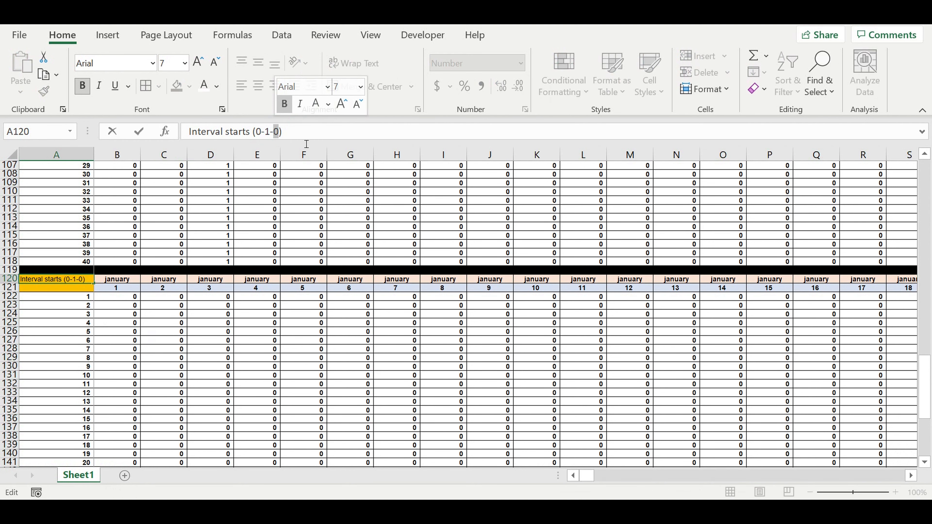
type("1")
left_click(349, 209)
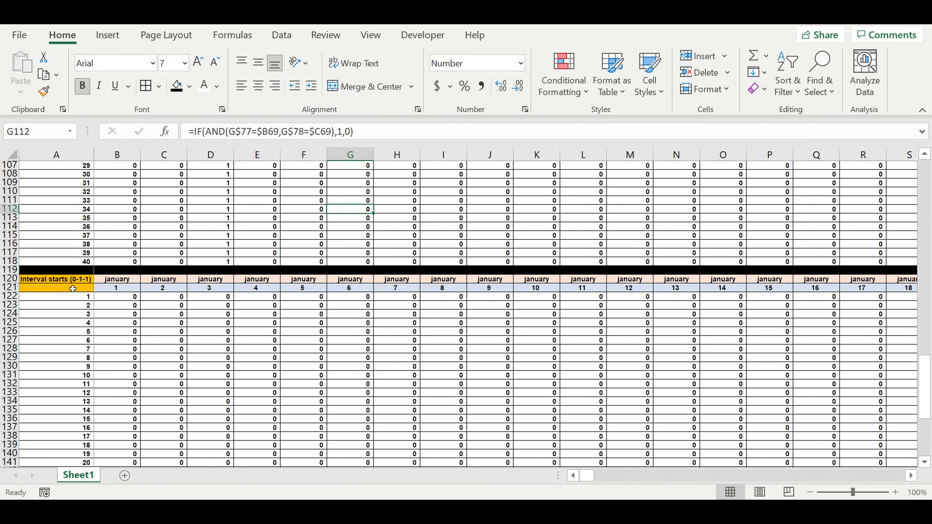
Fill the title cells A120:A121 with red and make their text white
left_click_drag(65, 280, 66, 288)
left_click(189, 86)
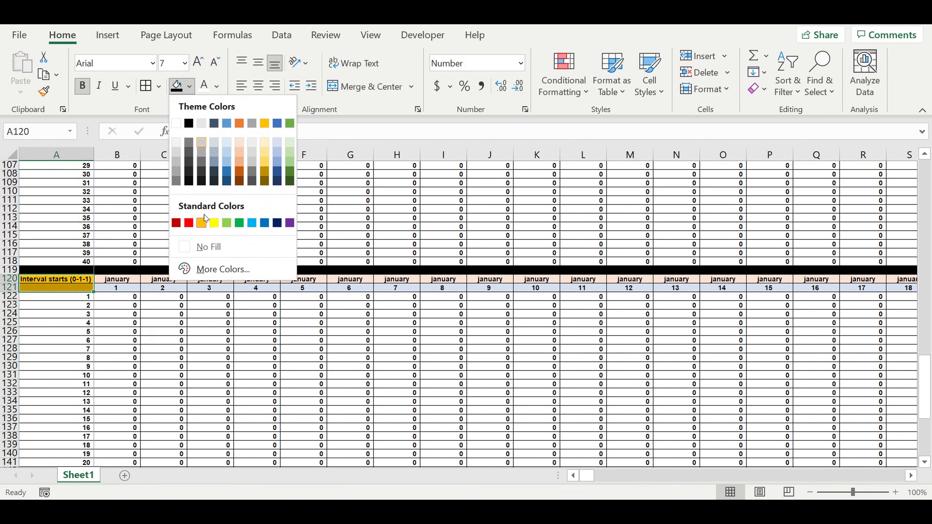
left_click(189, 223)
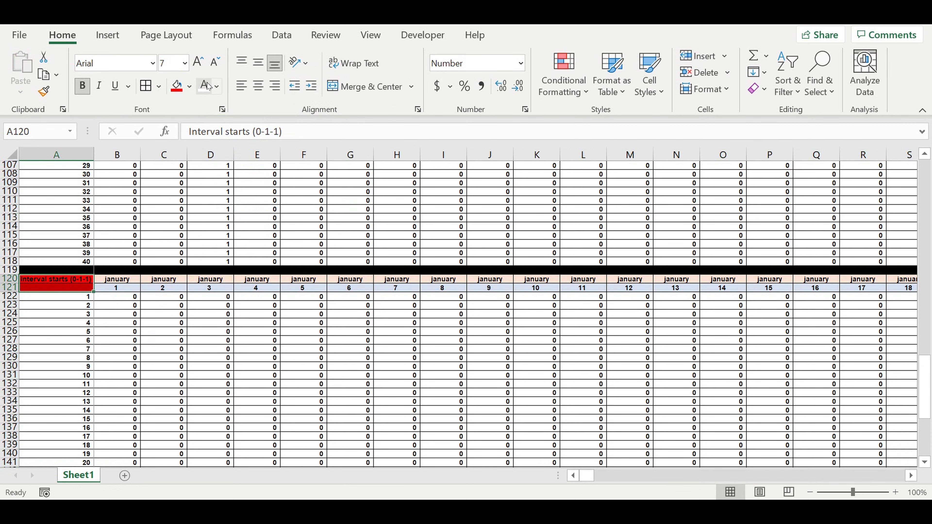
left_click(212, 331)
left_click(75, 288)
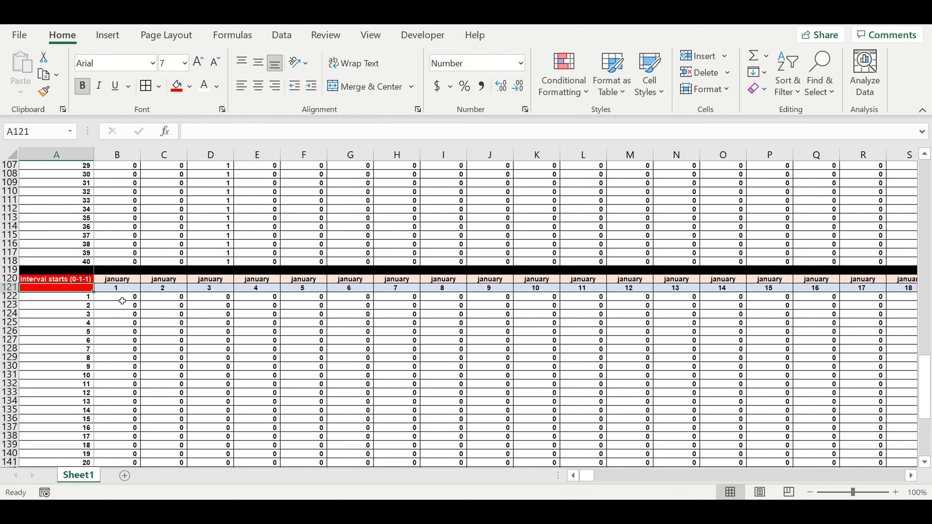
Clear the copied formulas from B122:G135 in the new block
left_click(125, 296)
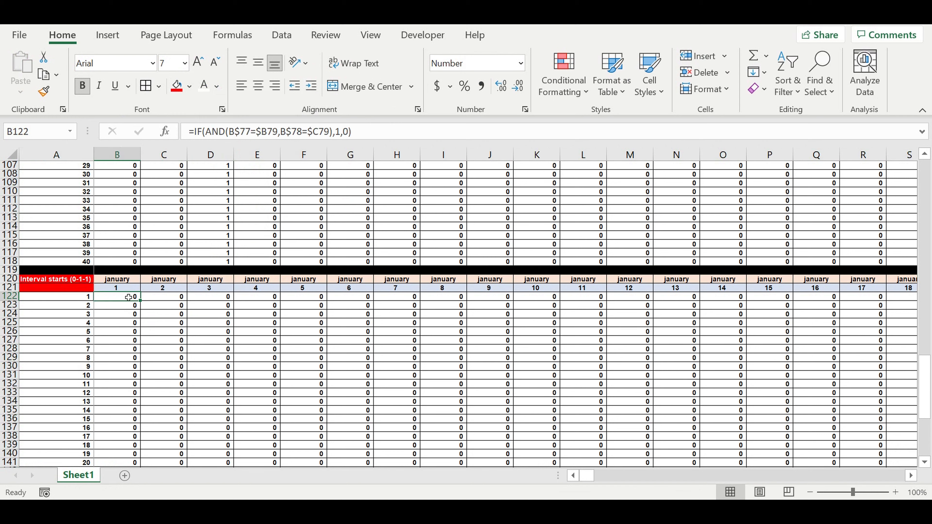
left_click_drag(125, 296, 367, 413)
key("Delete")
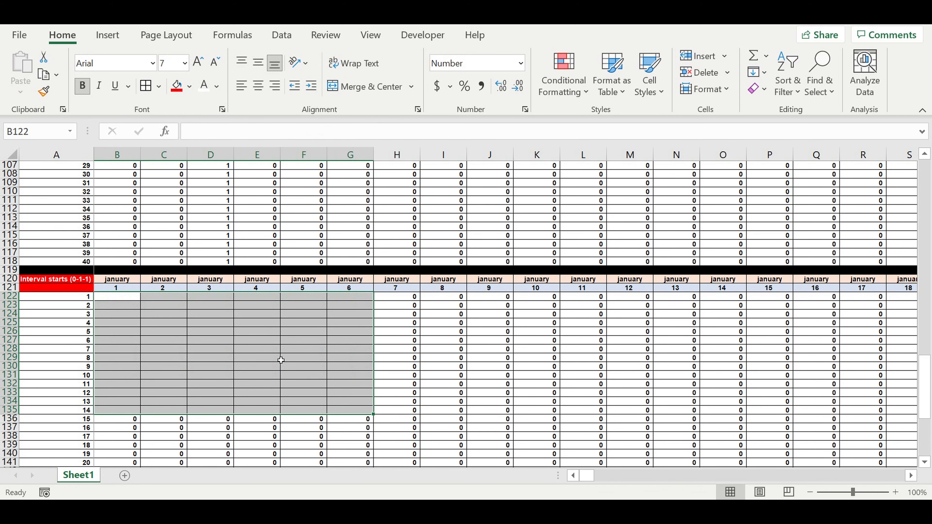
left_click(272, 358)
Enter the formula =IF(B79>0,1,0) in B122, referring to the first cell of the interval starts grid above
left_click(129, 298)
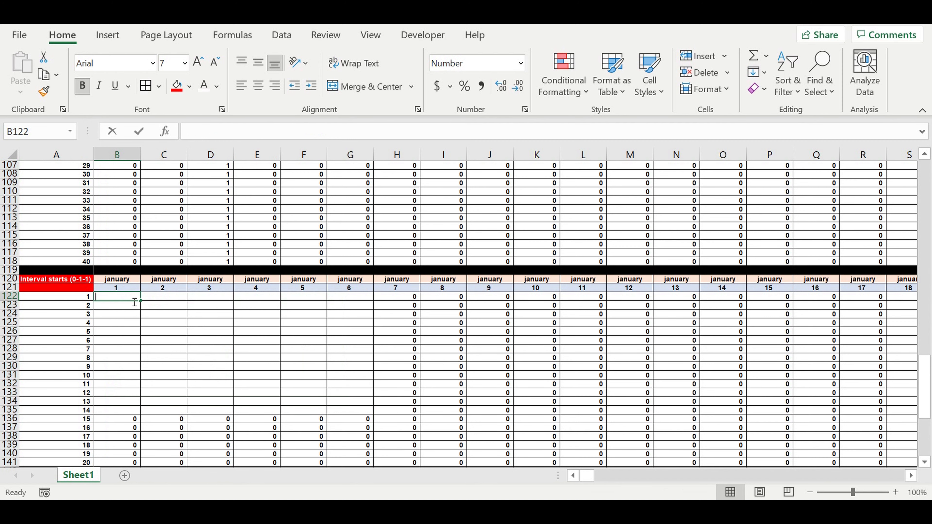
type("=if(")
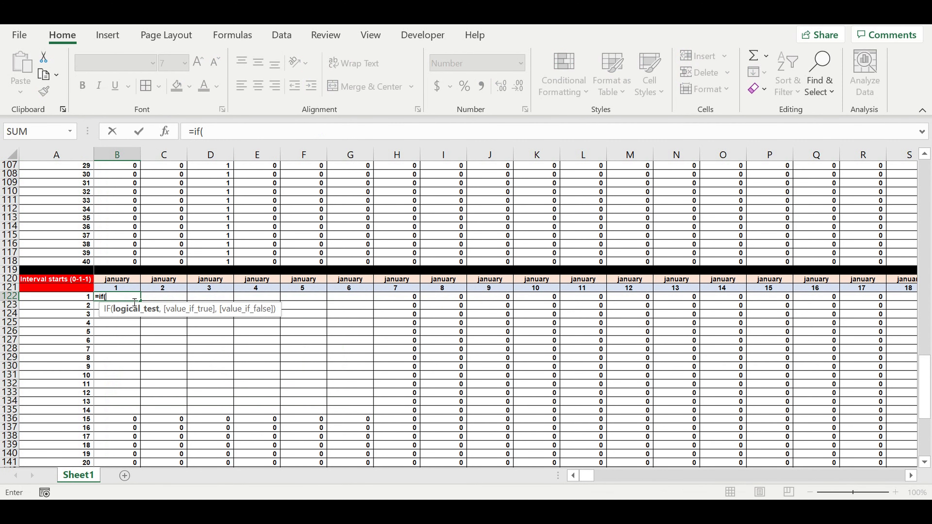
scroll(109, 242, "up", 10)
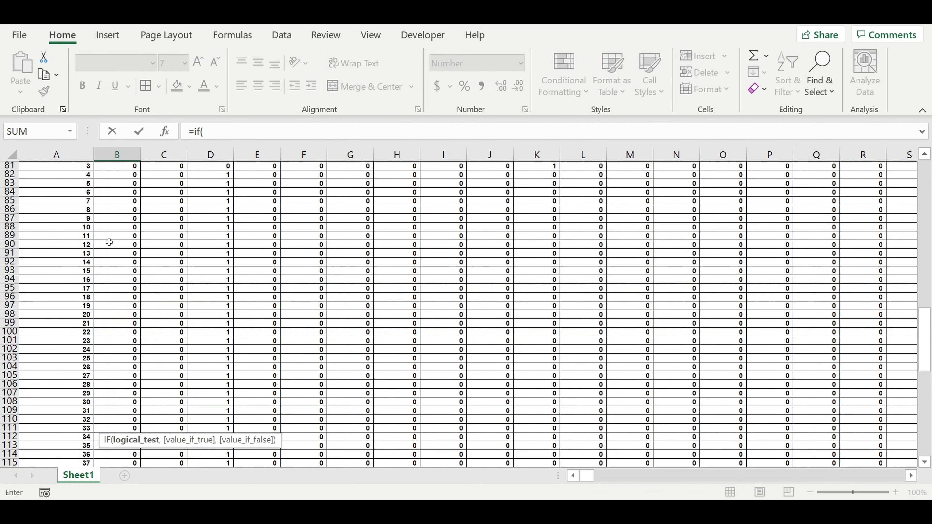
scroll(109, 242, "up", 2)
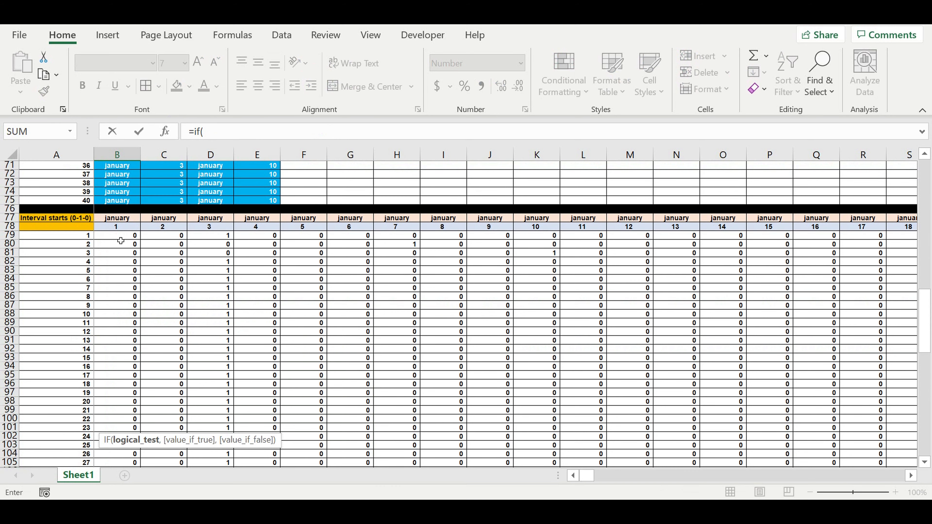
left_click(121, 236)
type(">")
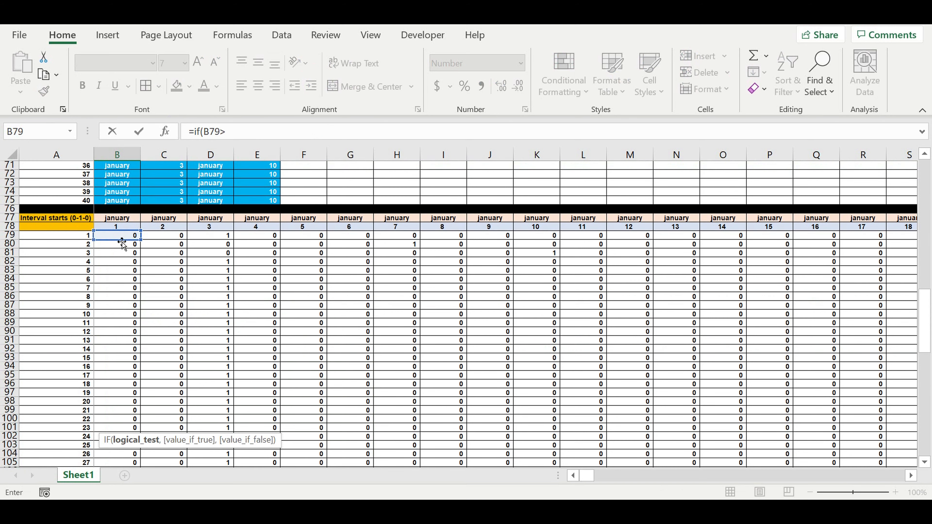
type("0,1,0")
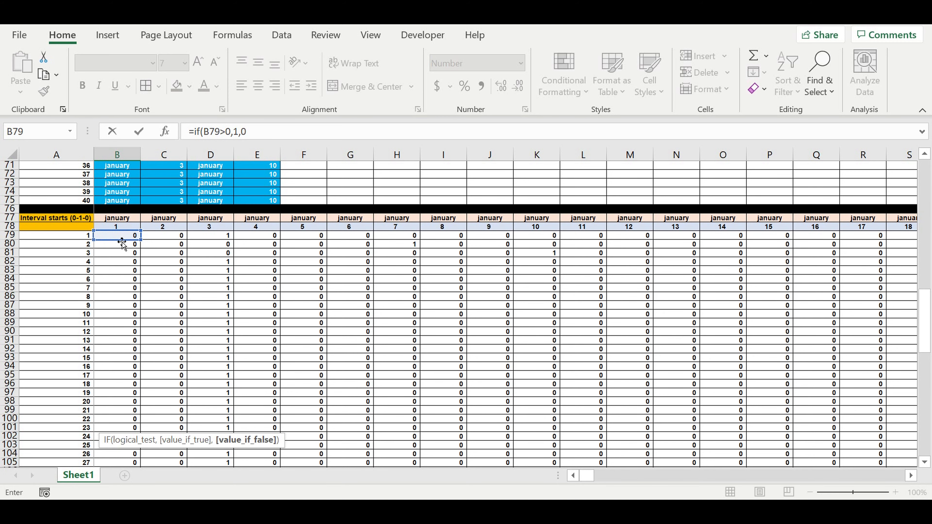
key("Return")
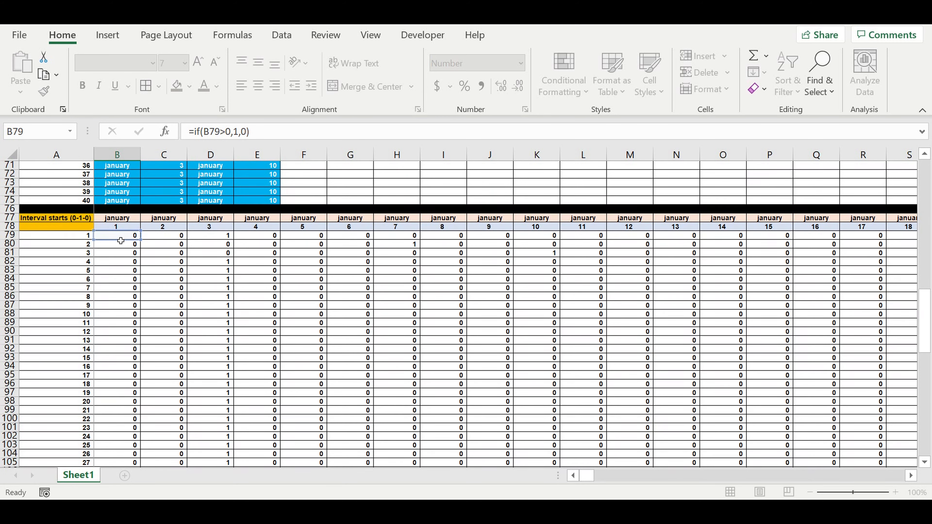
Copy the B122 formula down column B to B161 for all 40 intervals
scroll(154, 272, "down", 6)
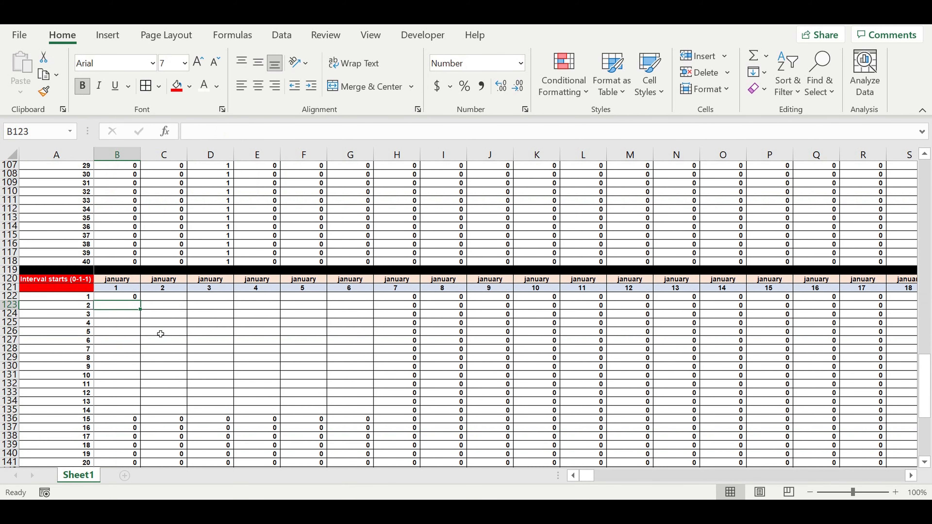
left_click(120, 300)
left_click_drag(142, 305, 146, 425)
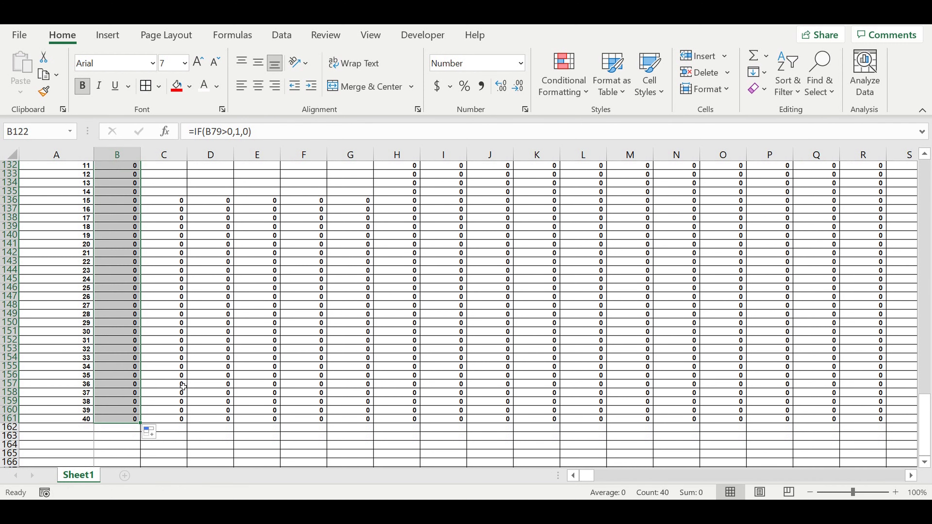
left_click(189, 392)
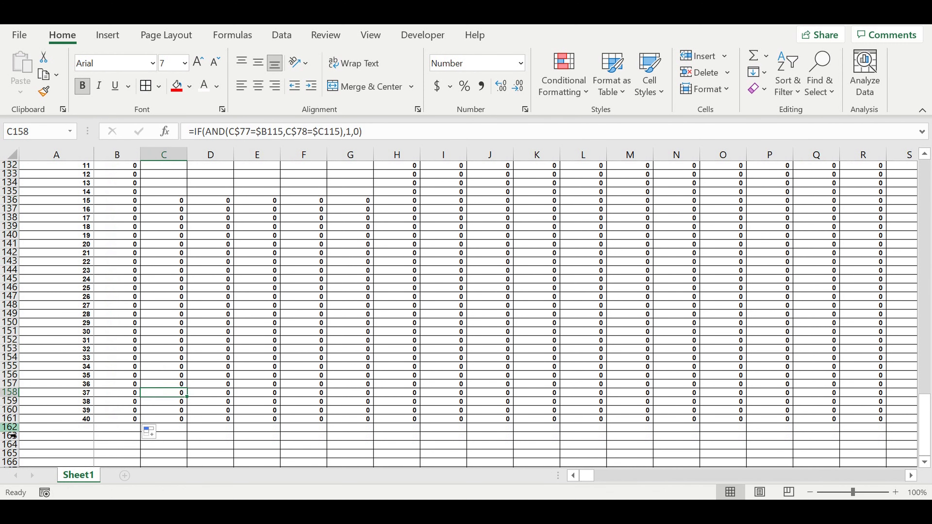
Fill row 162 with black as a separator below the second grid
left_click(11, 426)
left_click(189, 86)
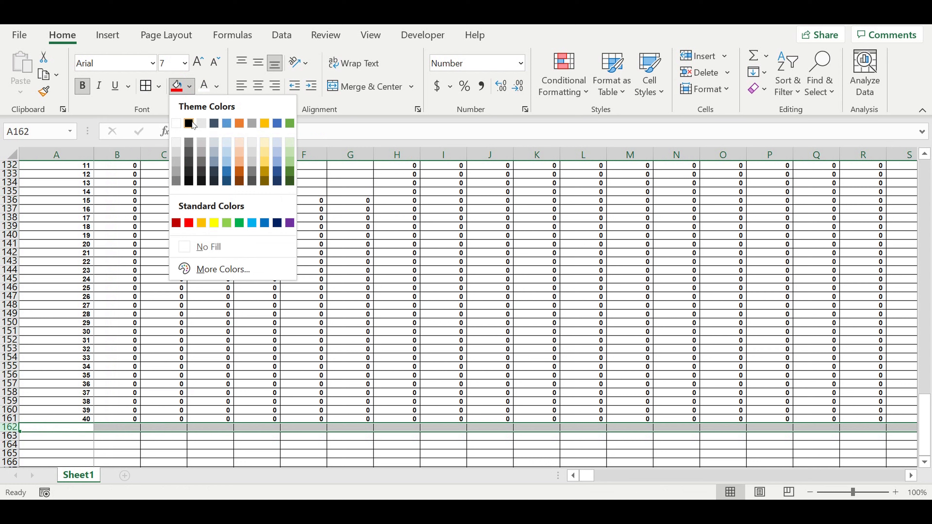
left_click(191, 123)
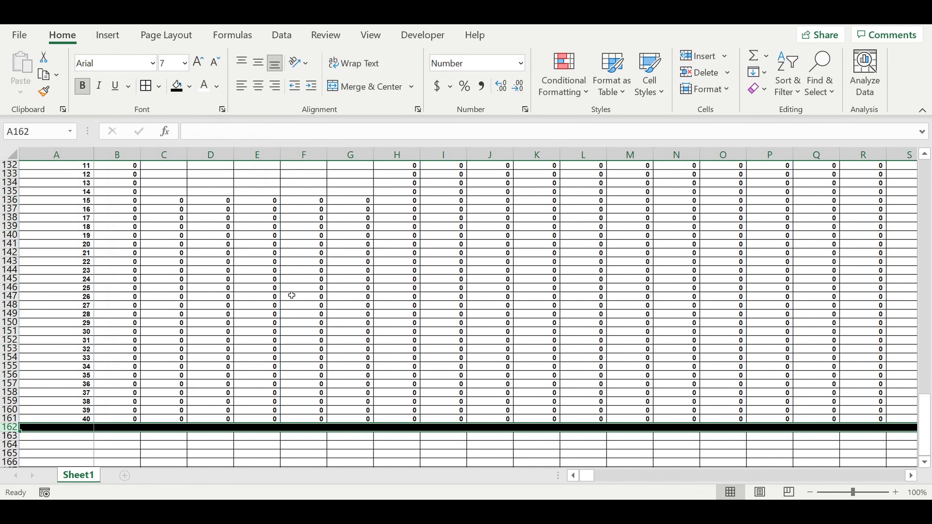
Begin a formula in C122 of the second grid with =IF(AND(B122=0,C79=0),0, using the matching cell of the grid above
scroll(291, 295, "up", 14)
scroll(292, 295, "down", 4)
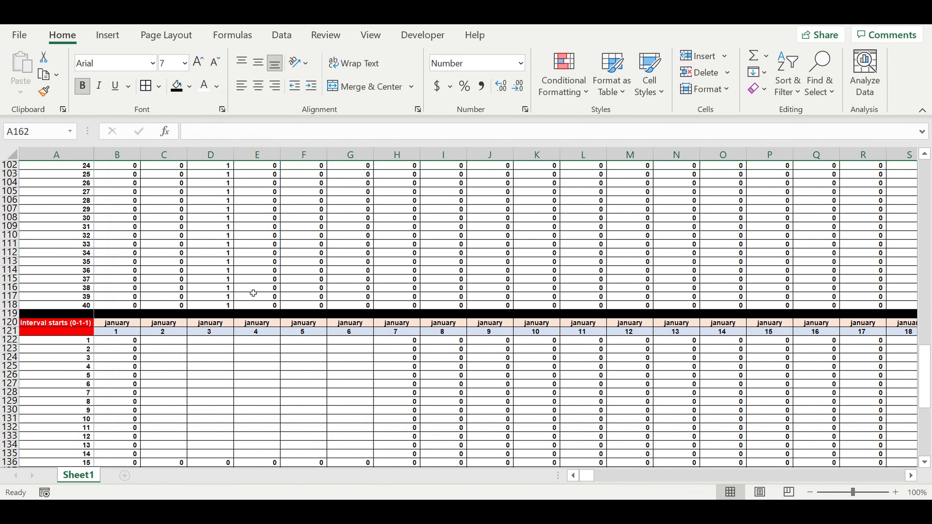
left_click(157, 340)
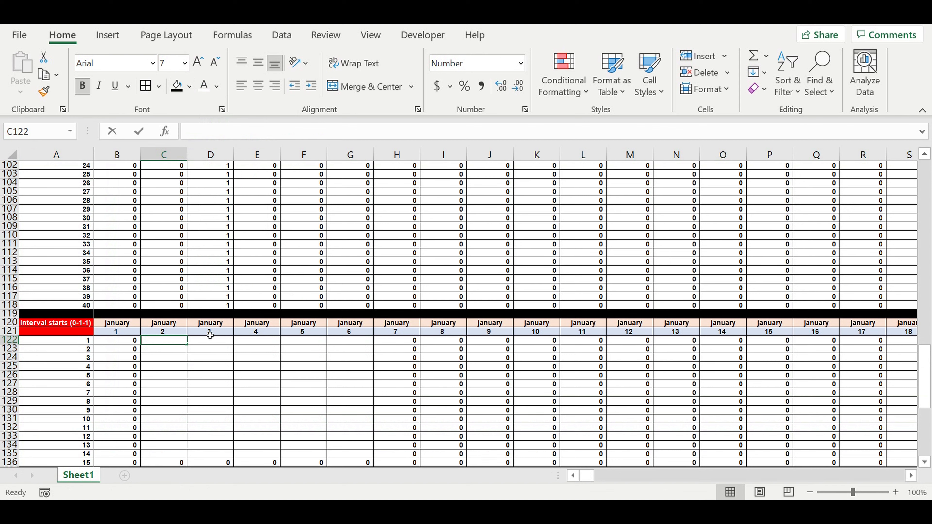
type("=if(")
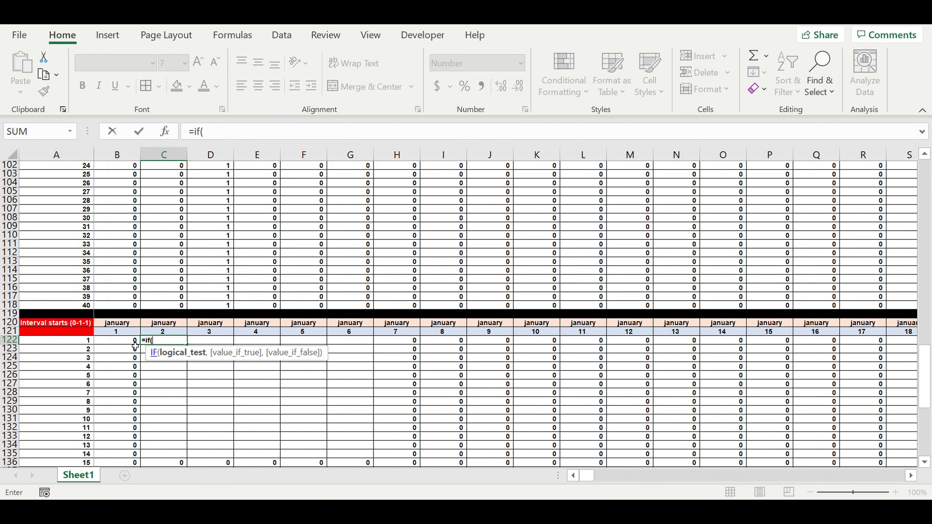
type("and(")
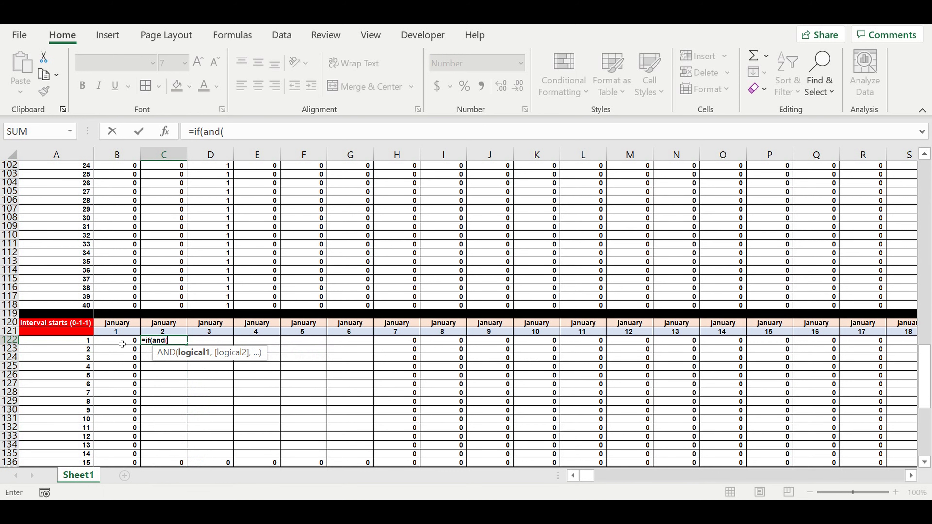
left_click(122, 344)
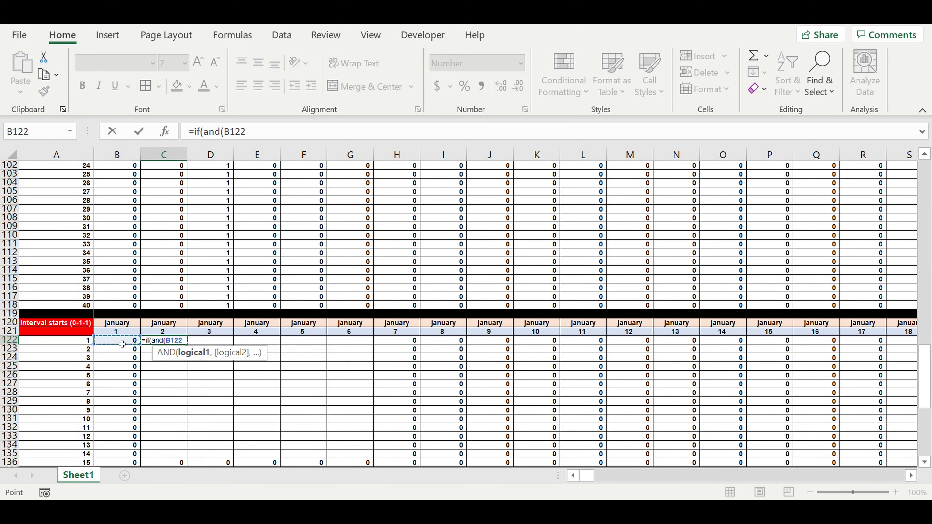
type("=0,")
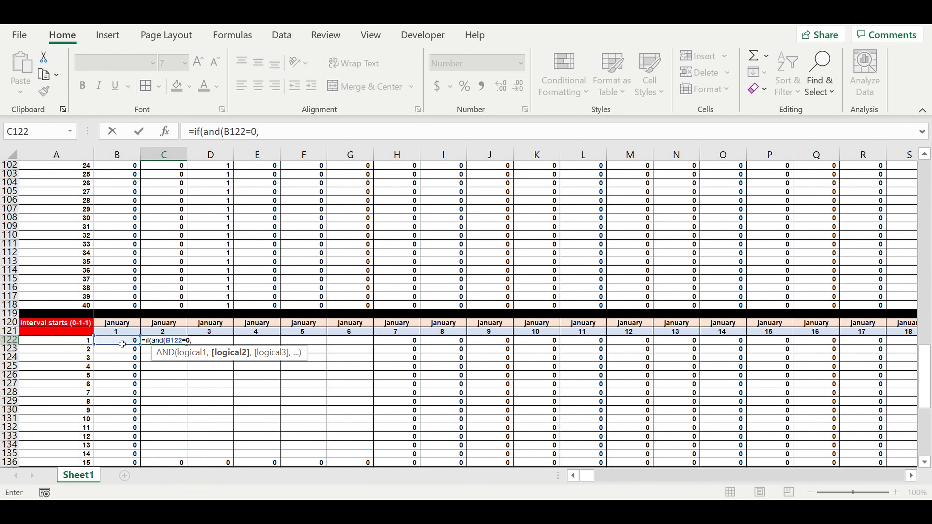
scroll(136, 253, "up", 2)
scroll(136, 249, "up", 9)
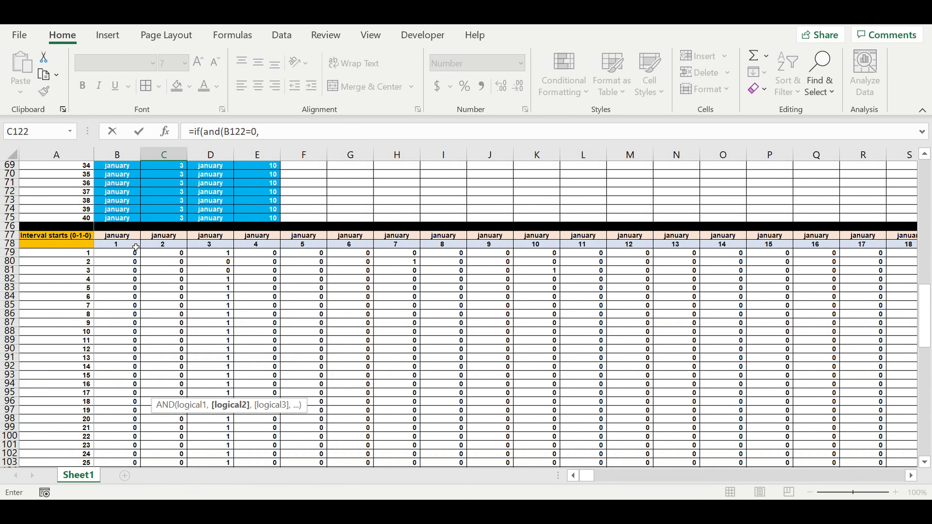
left_click(164, 254)
type("=0)")
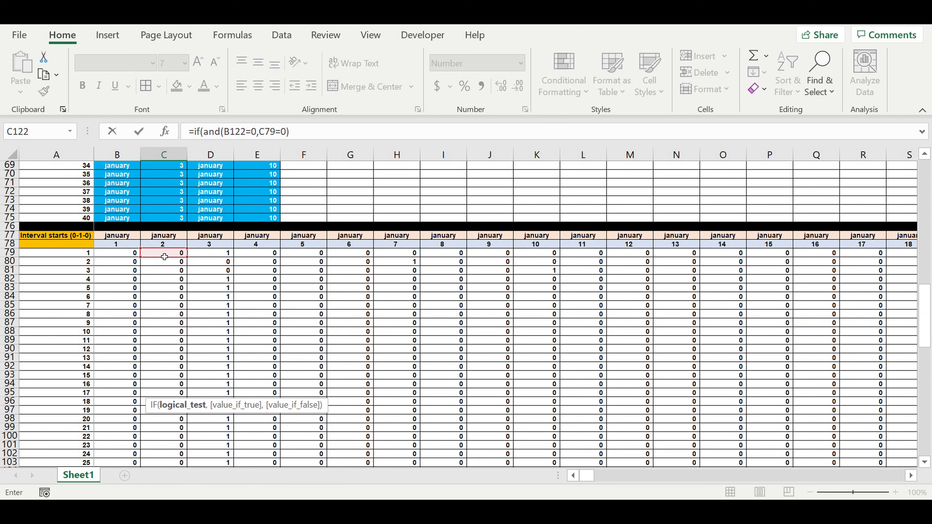
type(",0,")
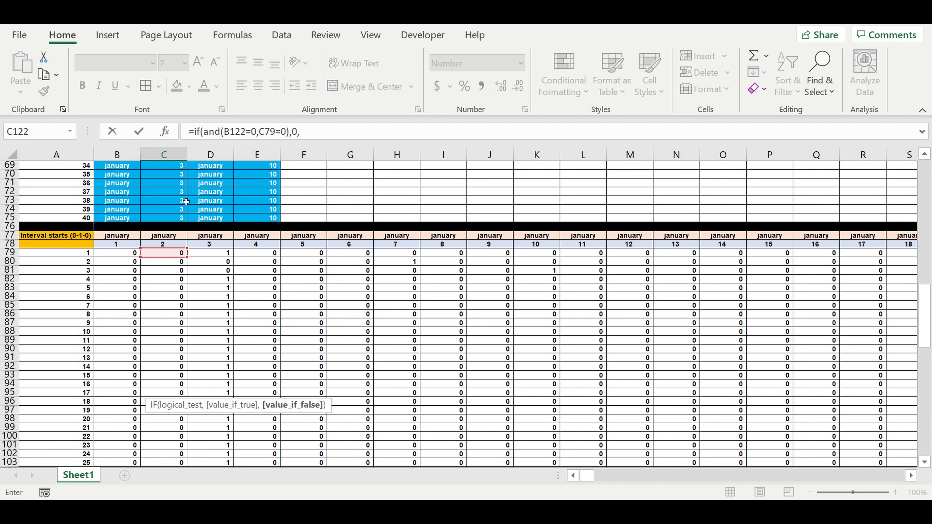
Complete the C122 formula with the nested condition IF(AND(B122=0,C79>0),1,1) as its value if false
left_click_drag(318, 132, 197, 131)
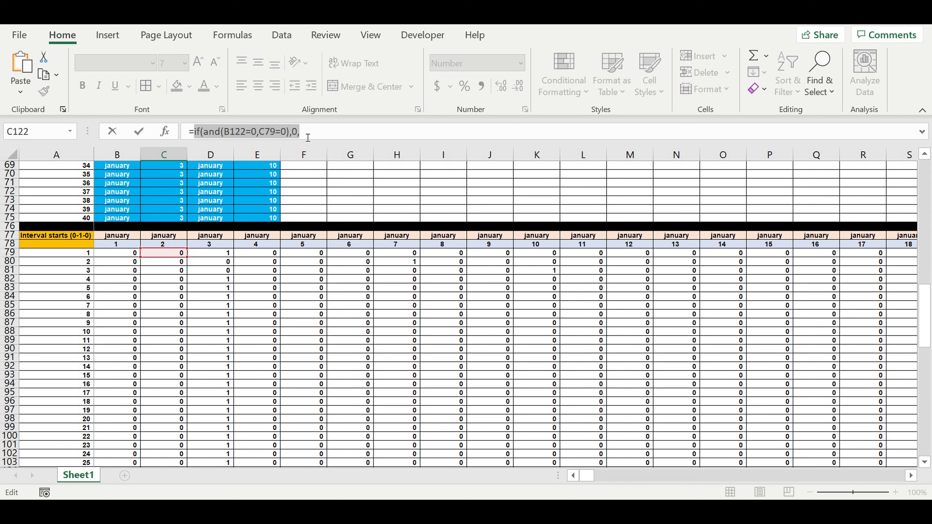
key("ctrl+c")
left_click(318, 132)
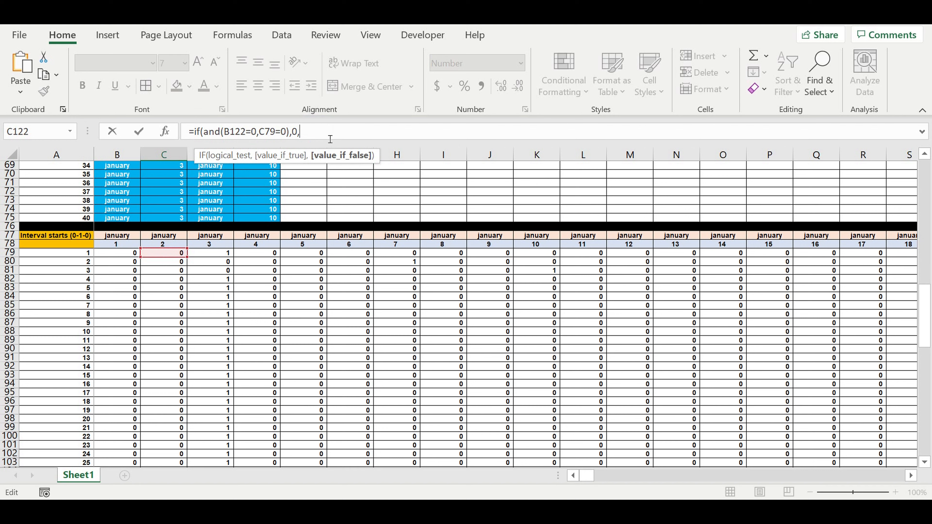
key("ctrl+v")
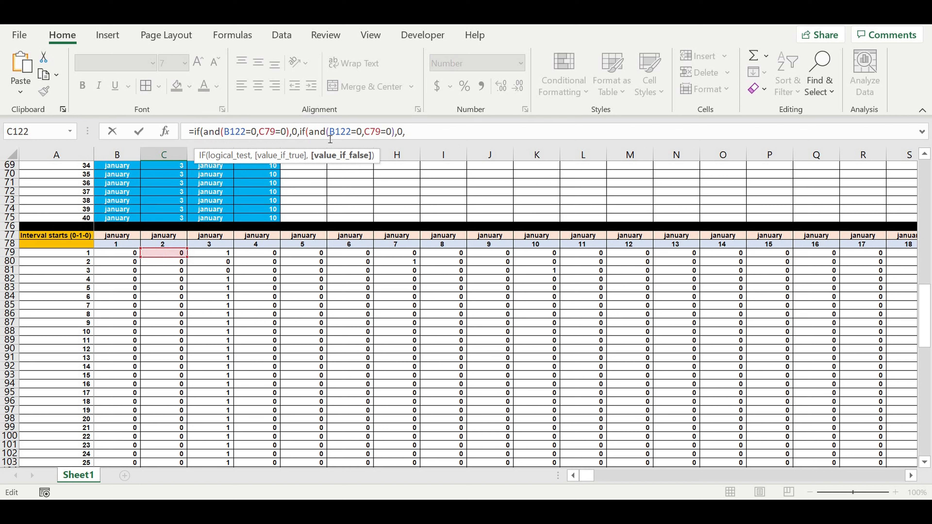
double_click(385, 132)
type(">")
double_click(401, 133)
type("1")
left_click(423, 133)
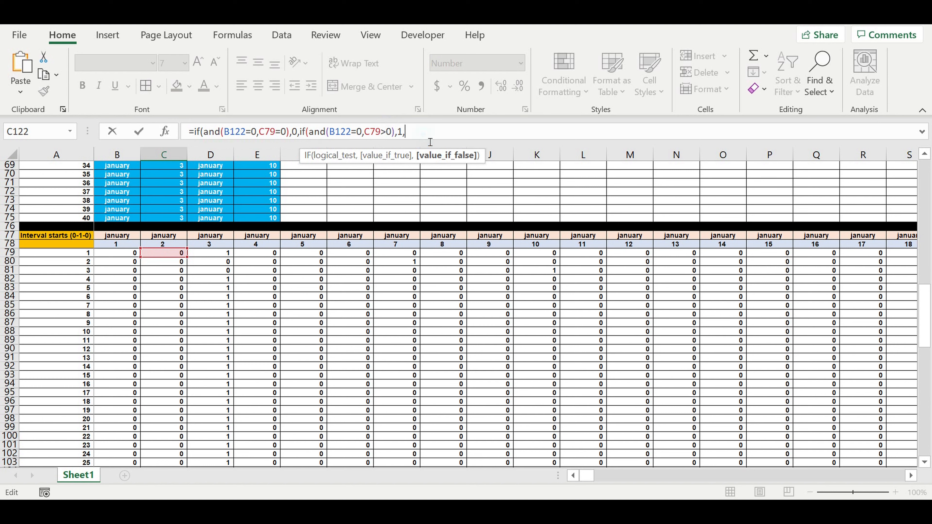
type("1))")
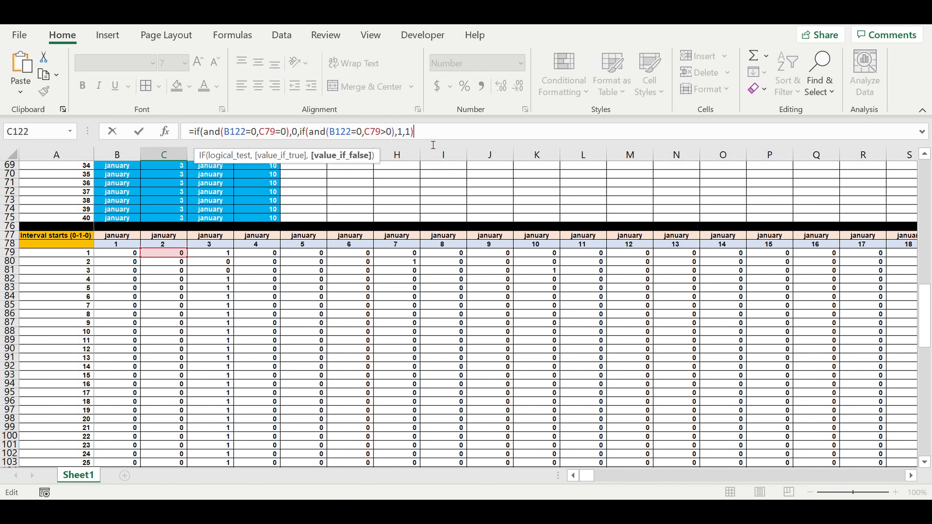
key("Return")
Copy the C122 formula across all remaining days and down all 40 intervals, through NB161
scroll(308, 299, "down", 7)
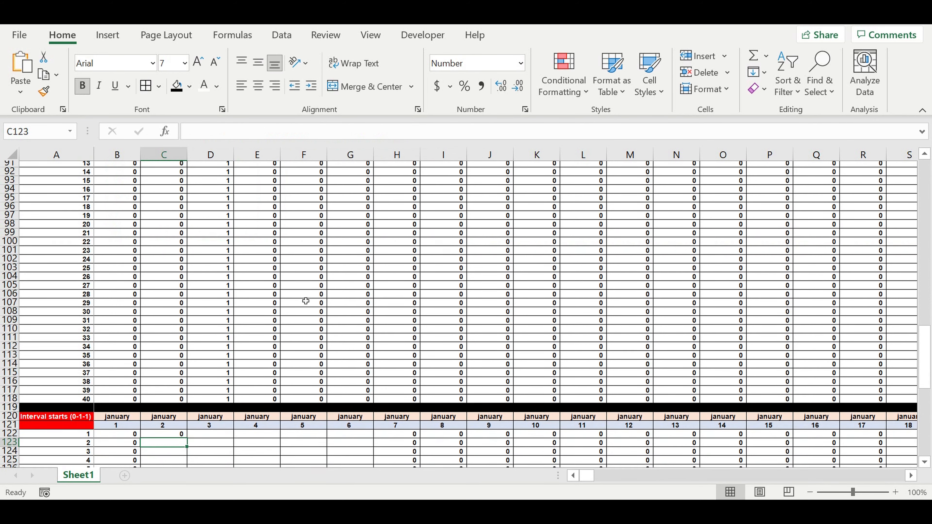
scroll(194, 257, "down", 2)
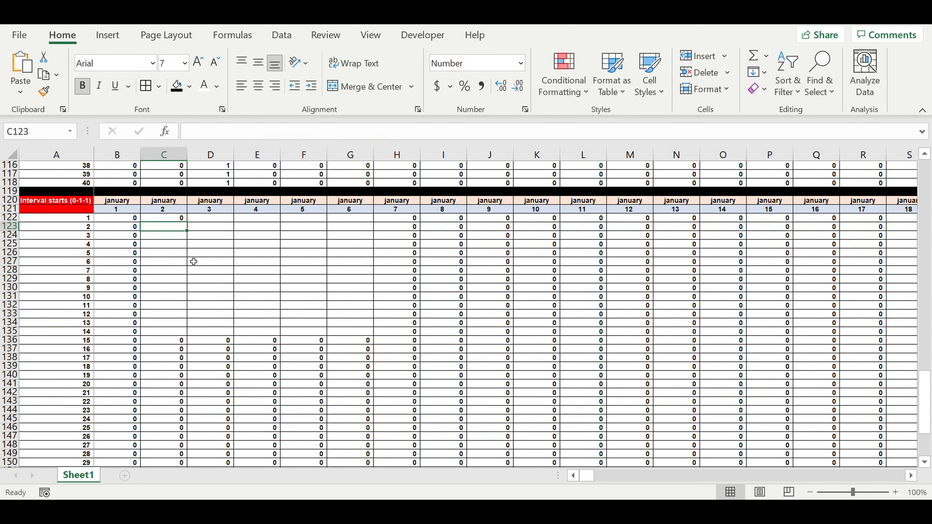
left_click(171, 220)
mouse_move(190, 227)
left_mouse_down()
mouse_move(180, 463)
mouse_move(176, 389)
mouse_move(172, 450)
mouse_move(878, 449)
mouse_move(840, 448)
mouse_move(819, 407)
mouse_move(838, 401)
left_mouse_up()
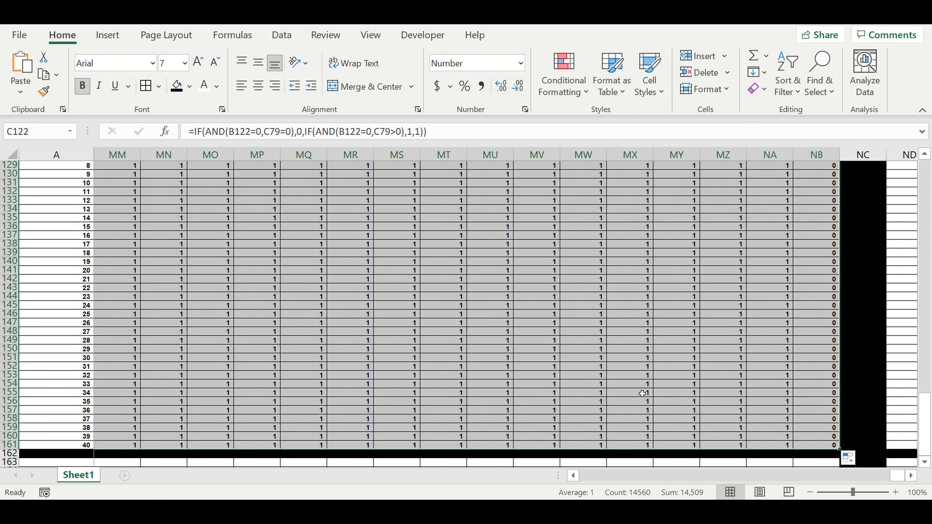
left_click(642, 392)
Copy the whole second grid, rows 120 to 162, and paste it below the black separator starting at A163
left_click_drag(895, 475, 366, 429)
scroll(277, 356, "up", 1)
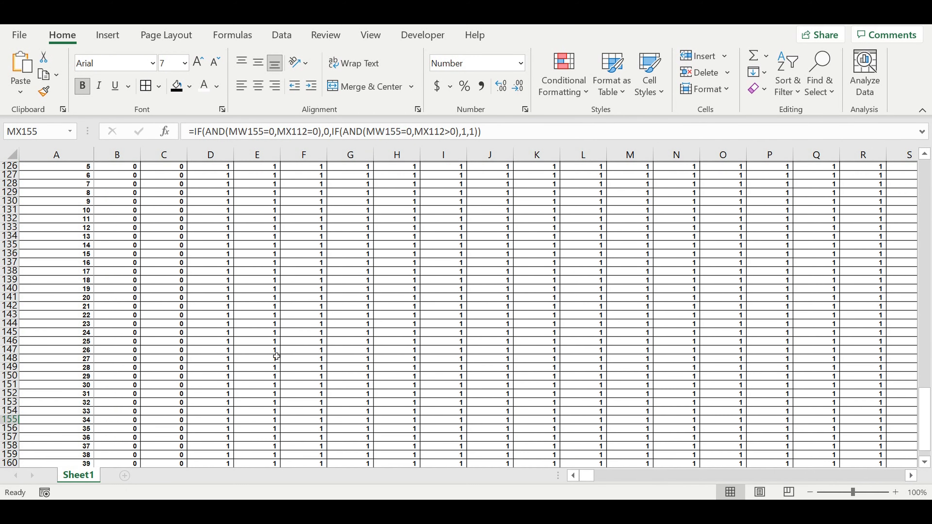
scroll(280, 350, "up", 11)
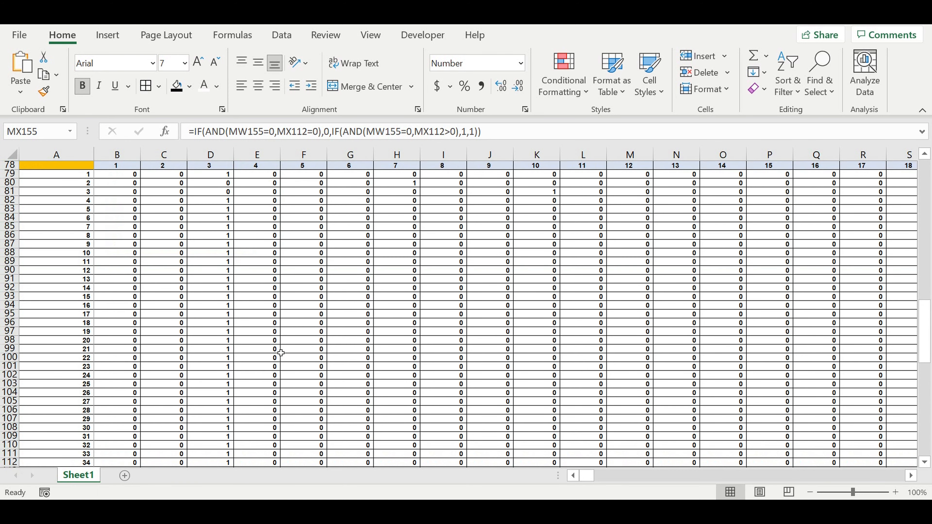
scroll(280, 352, "down", 3)
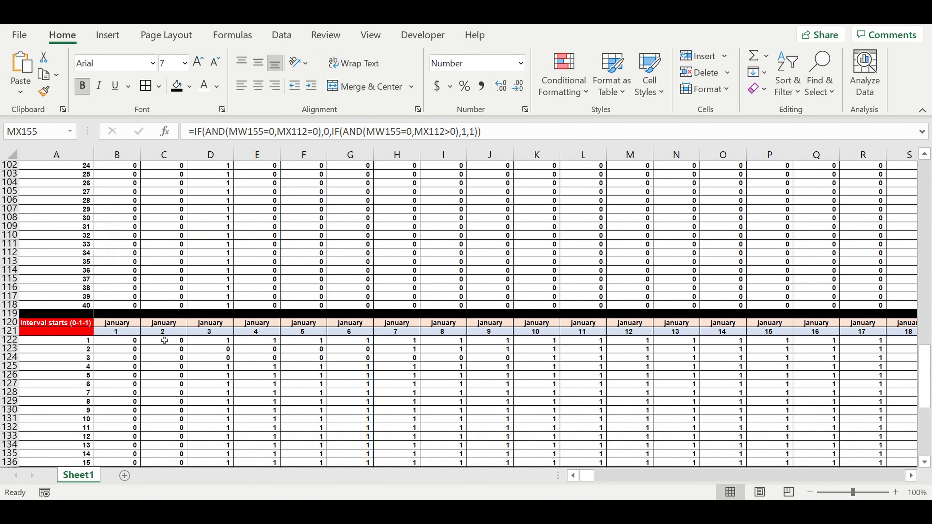
scroll(164, 340, "down", 4)
left_click(123, 271)
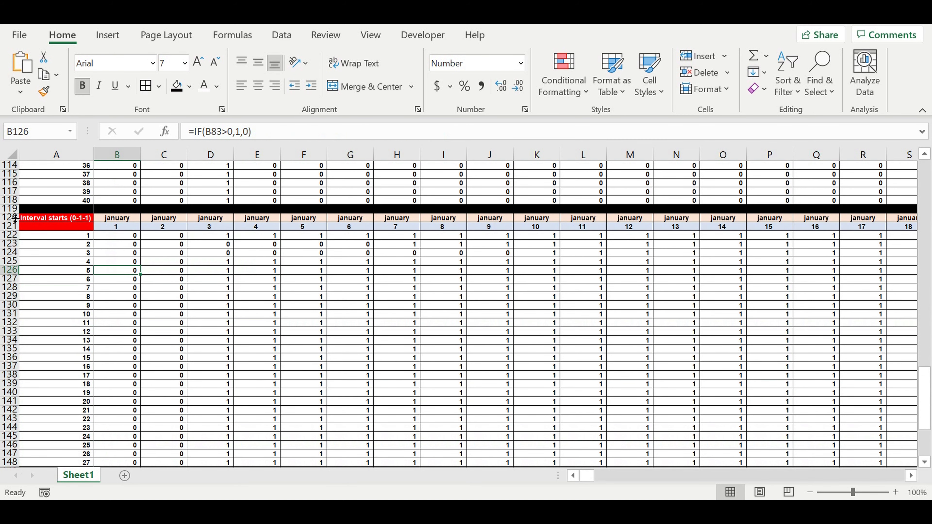
mouse_move(12, 220)
left_mouse_down()
mouse_move(11, 459)
mouse_move(11, 445)
left_mouse_up()
right_click(76, 290)
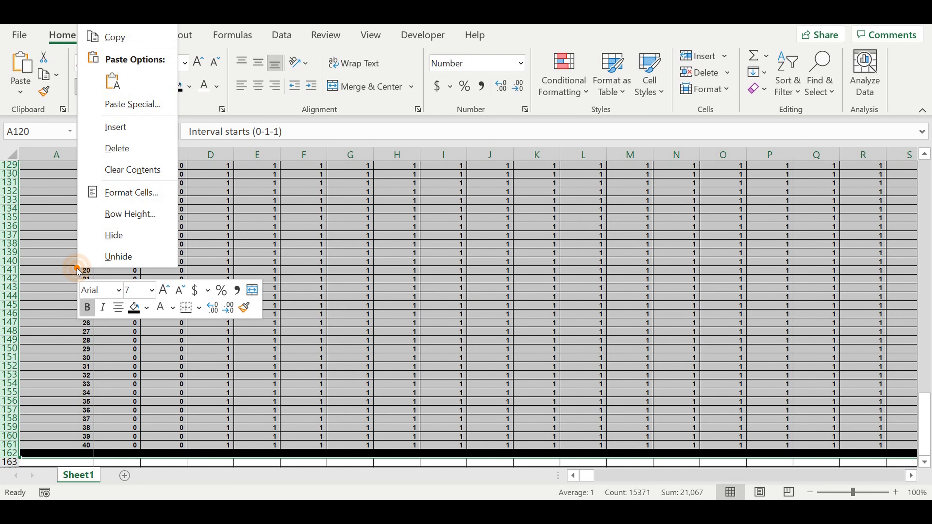
left_click(142, 36)
scroll(204, 282, "down", 5)
scroll(90, 260, "down", 3)
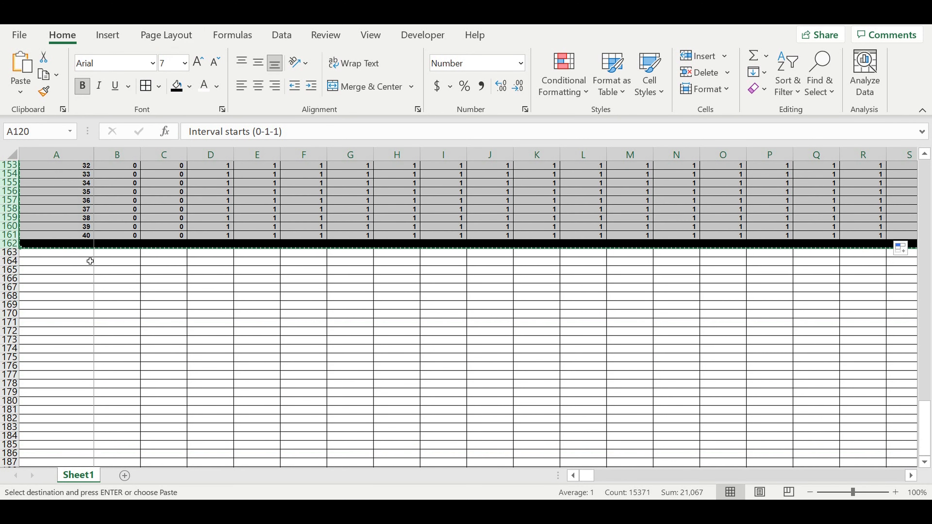
left_click(81, 255)
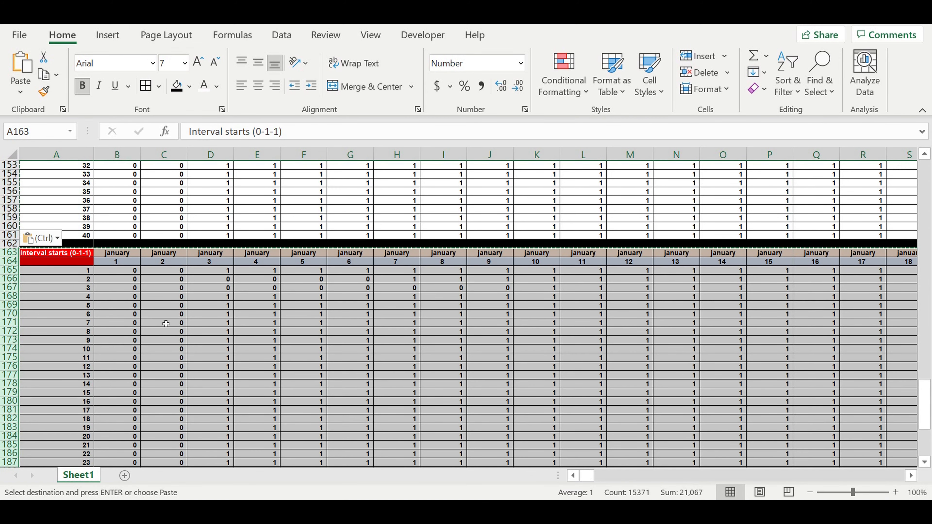
left_click(163, 322)
Change the title of the pasted grid in A163 to "Interval ends (0-1-0)"
left_click(53, 252)
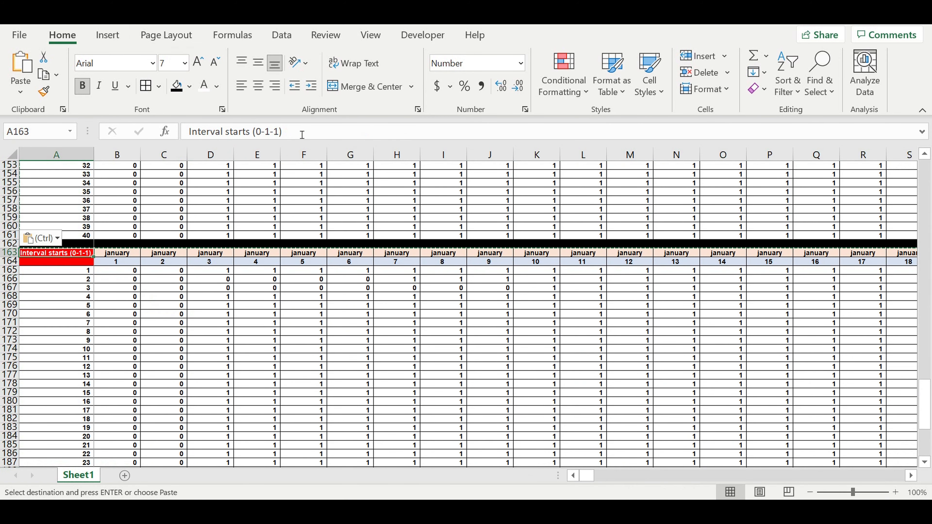
left_click_drag(301, 133, 157, 131)
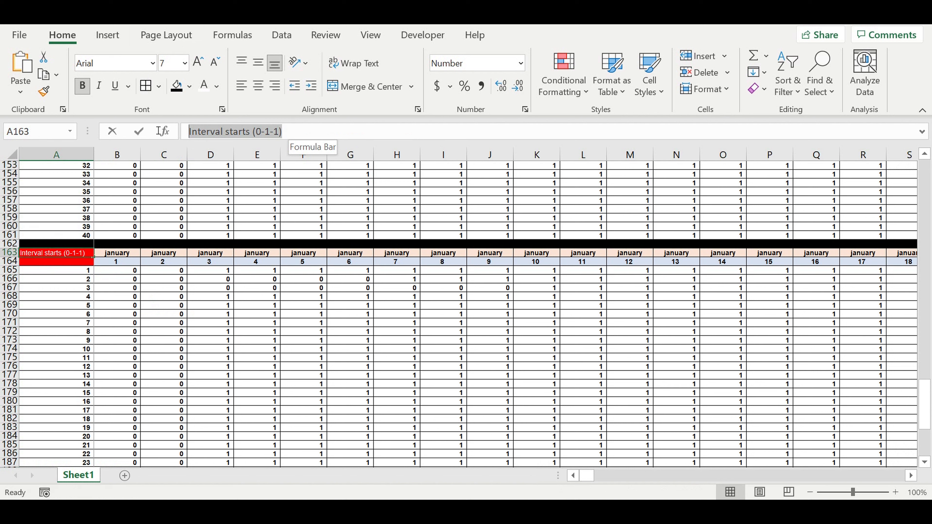
left_click(235, 135)
left_click_drag(226, 131, 253, 134)
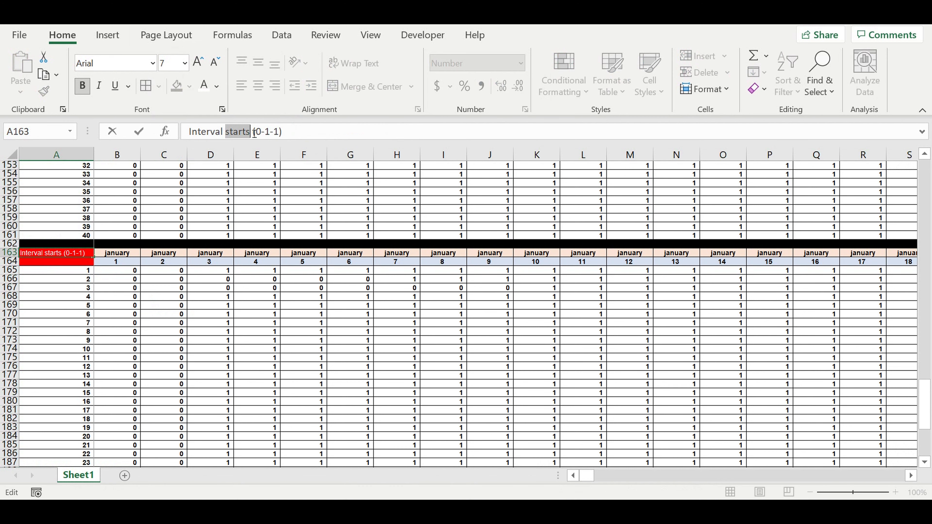
type("end")
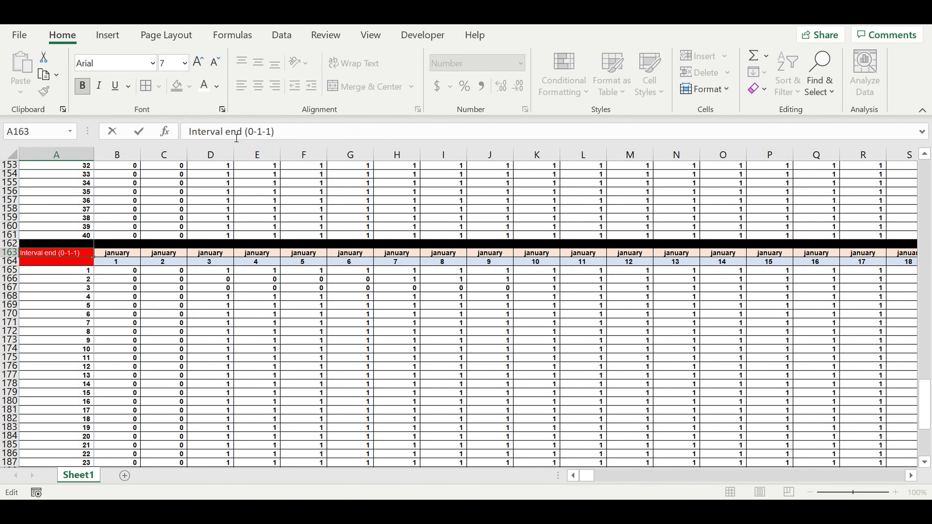
type("s")
double_click(273, 131)
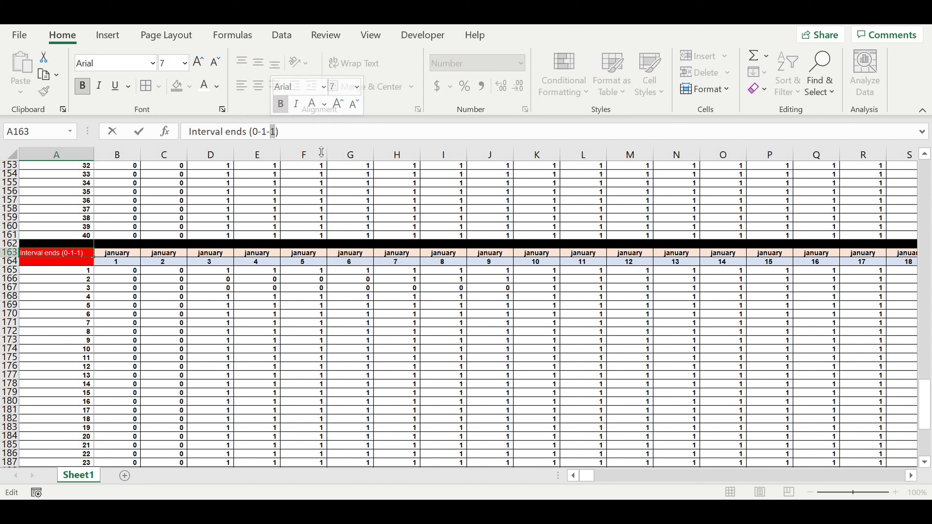
type("0")
left_click(259, 332)
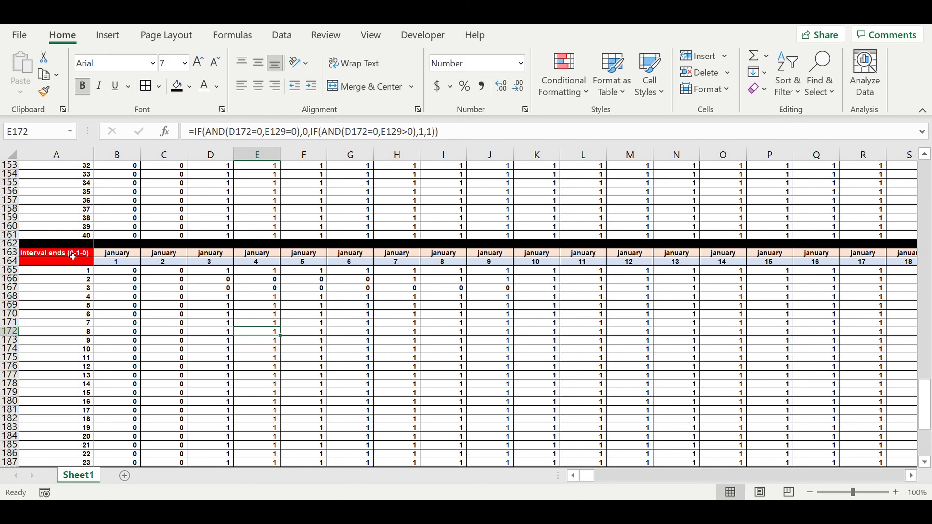
Fill the title cells A163:A164 with light gold and set their font color to black
left_click(72, 262)
left_click_drag(70, 253, 72, 262)
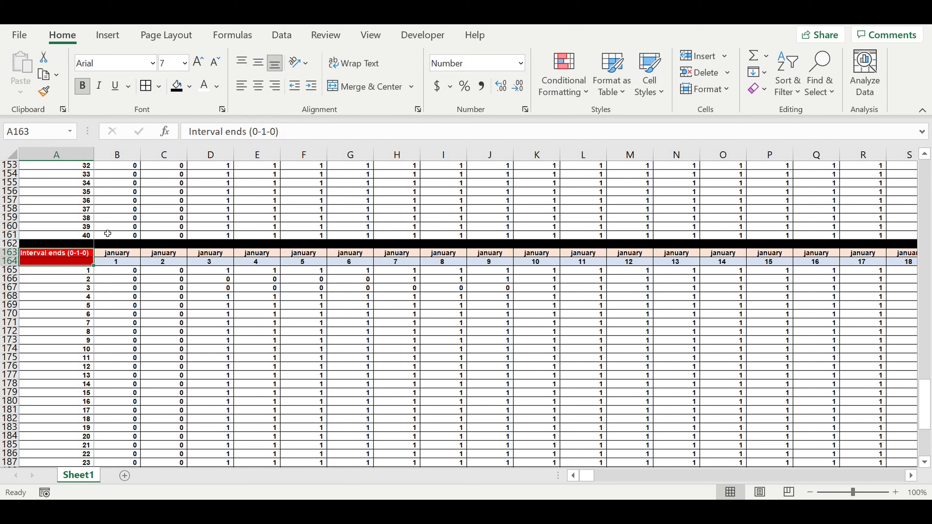
left_click(189, 87)
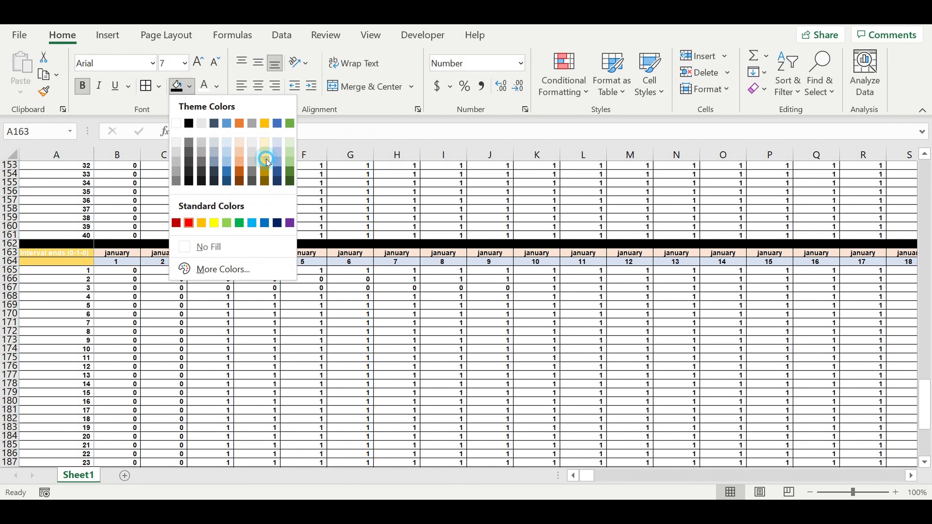
left_click(265, 161)
left_click(217, 86)
left_click(214, 105)
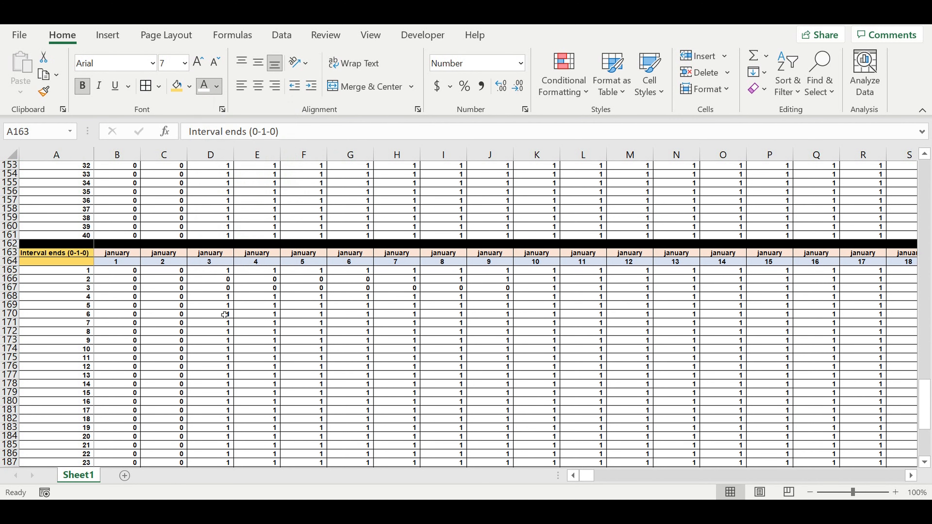
left_click(224, 315)
Clear the copied formulas from B165:E175 in the interval ends grid
left_click(124, 264)
left_click_drag(121, 270, 279, 357)
key("Delete")
left_click(290, 323)
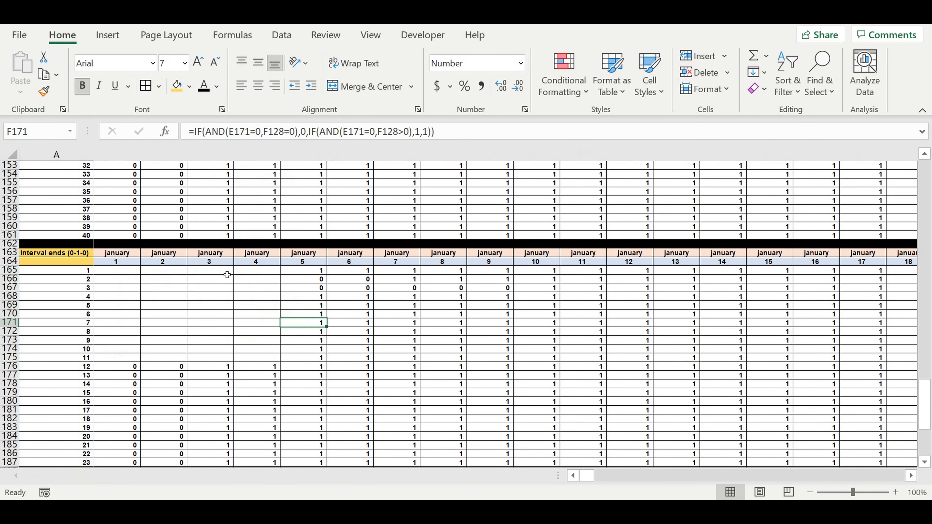
scroll(227, 274, "up", 18)
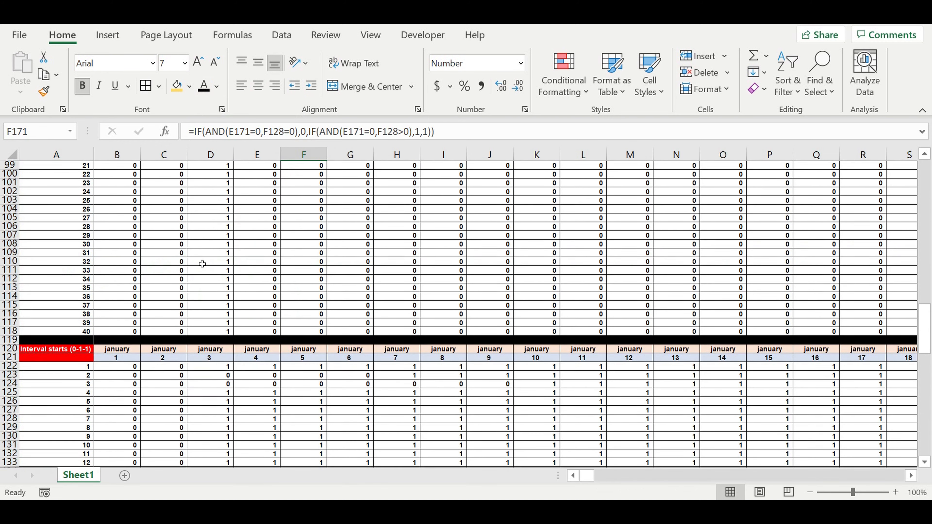
Copy the formula =IF(AND(B$77=$B36,B$78=$C36),1,0) from B79 into B165, the first cell of the interval ends grid
scroll(203, 264, "up", 10)
left_click(121, 254)
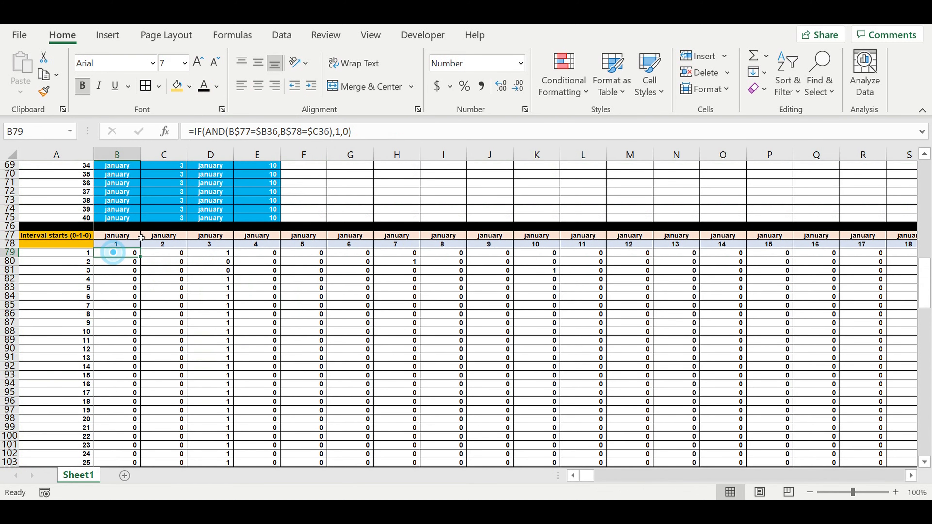
left_click_drag(372, 134, 120, 99)
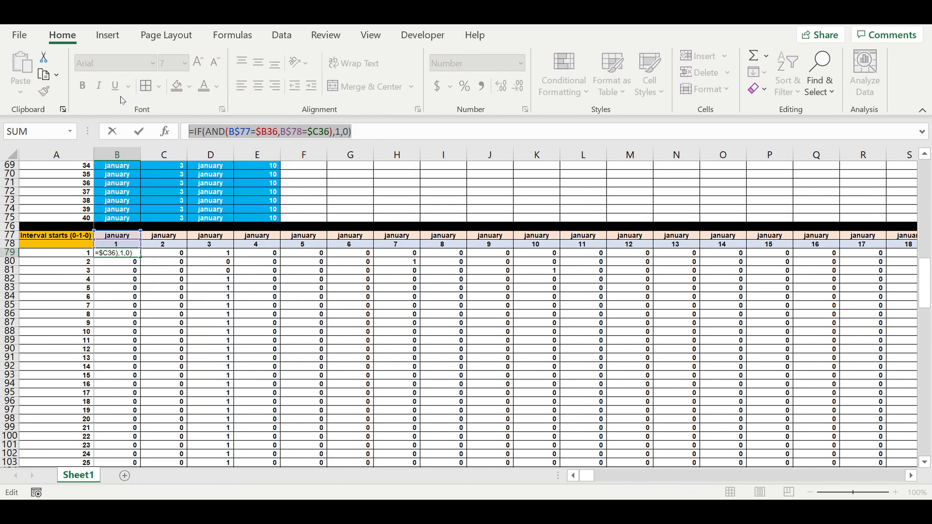
key("Return")
scroll(241, 292, "down", 6)
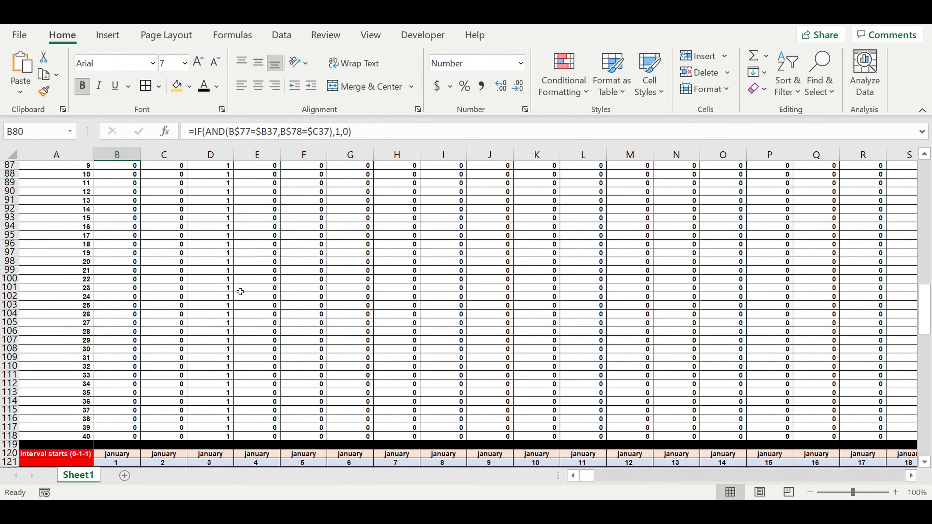
scroll(240, 292, "down", 6)
scroll(241, 292, "down", 11)
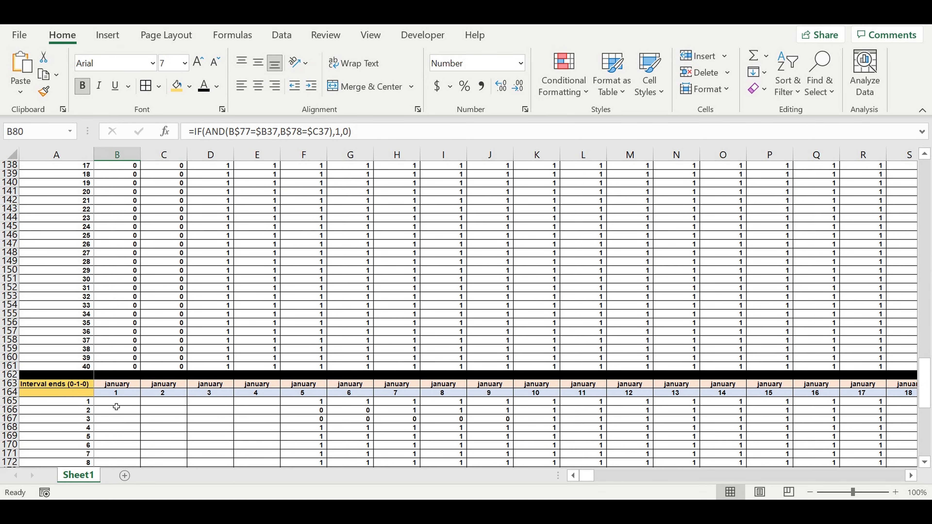
left_click(116, 402)
left_click(194, 137)
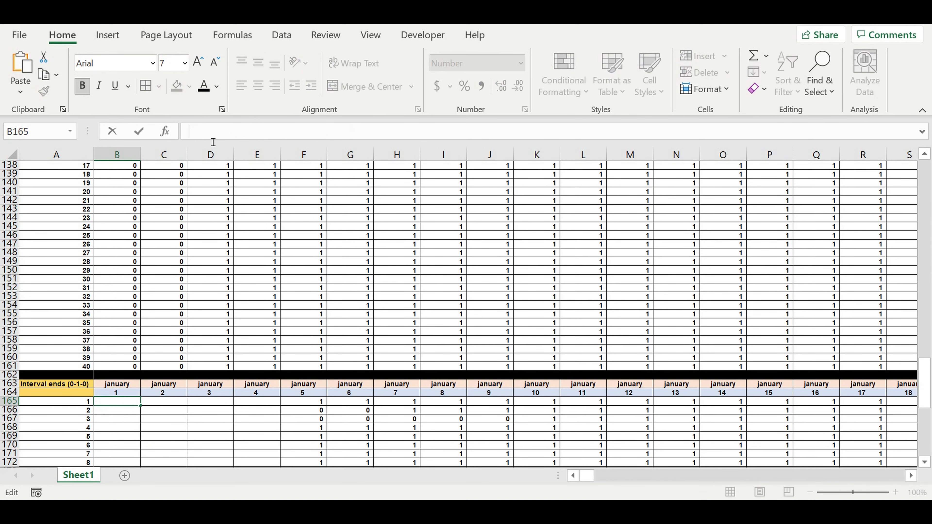
key("ctrl+v")
Repoint B165's formula to the TO month and date, making it =IF(AND(B$77=$D36,B$78=$E36),1,0)
left_click_drag(930, 395, 925, 165)
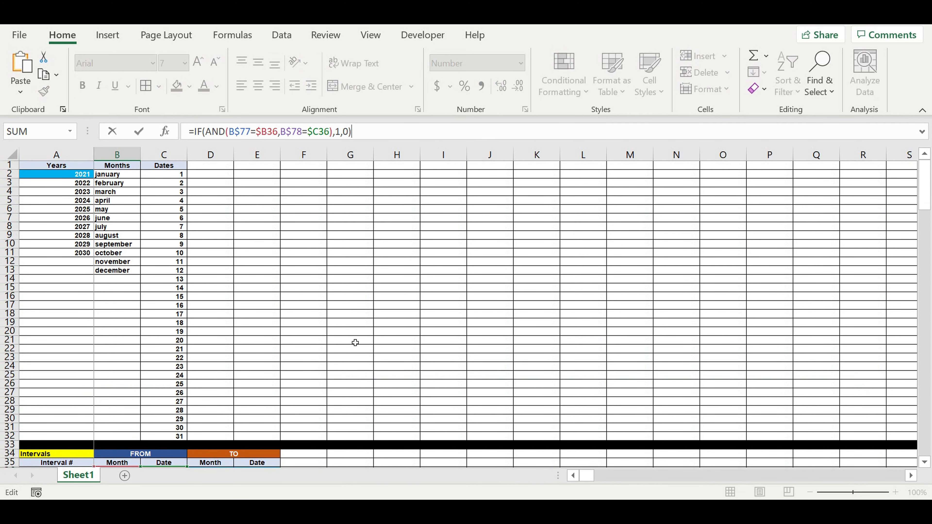
scroll(924, 462, "down", 2)
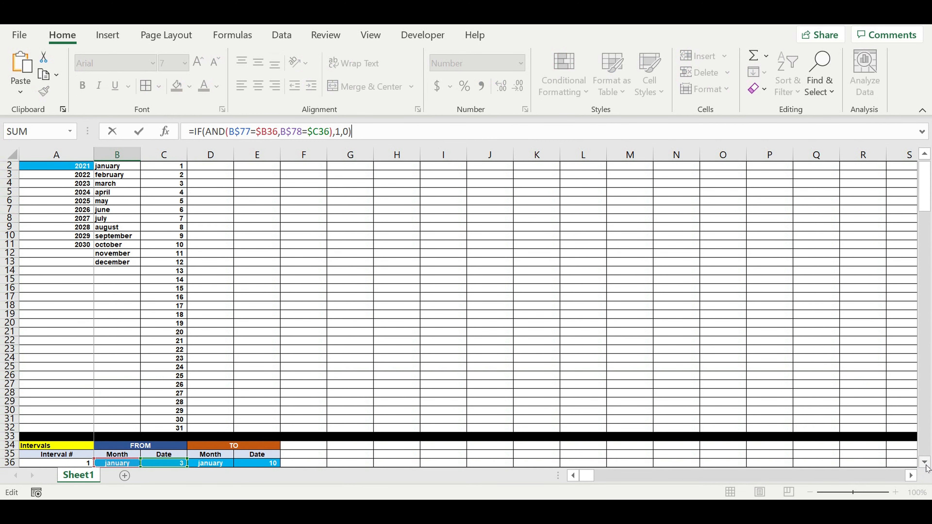
key("Right")
key("Right")
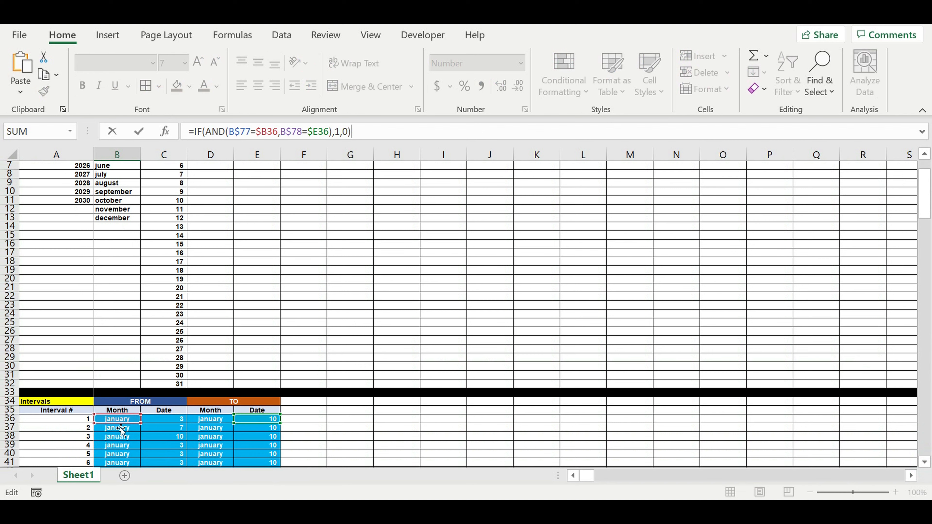
left_click_drag(150, 421, 211, 421)
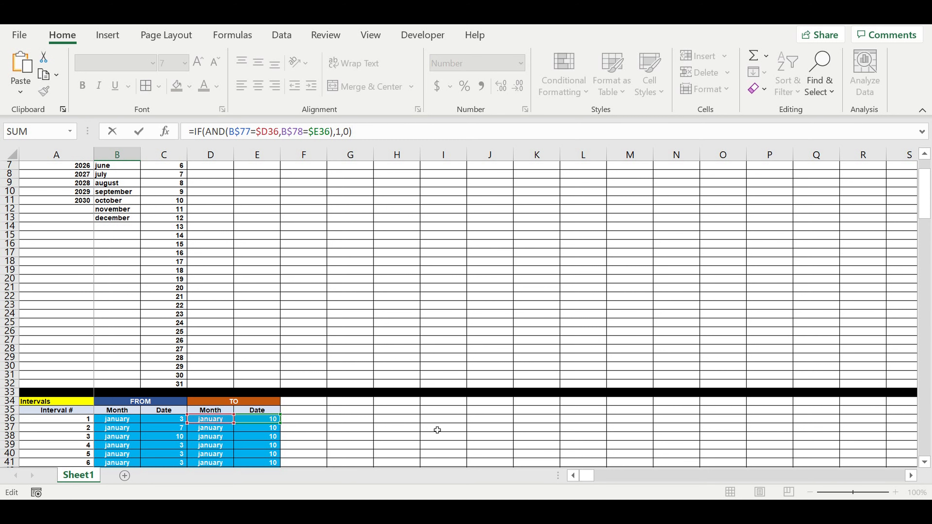
key("Return")
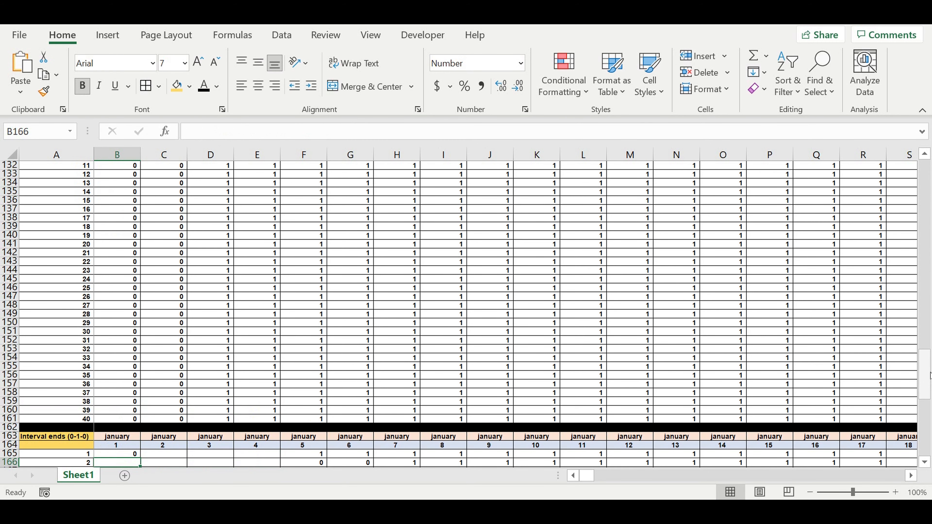
Set the TO month of interval 1 in D36 to february
left_click_drag(929, 372, 925, 184)
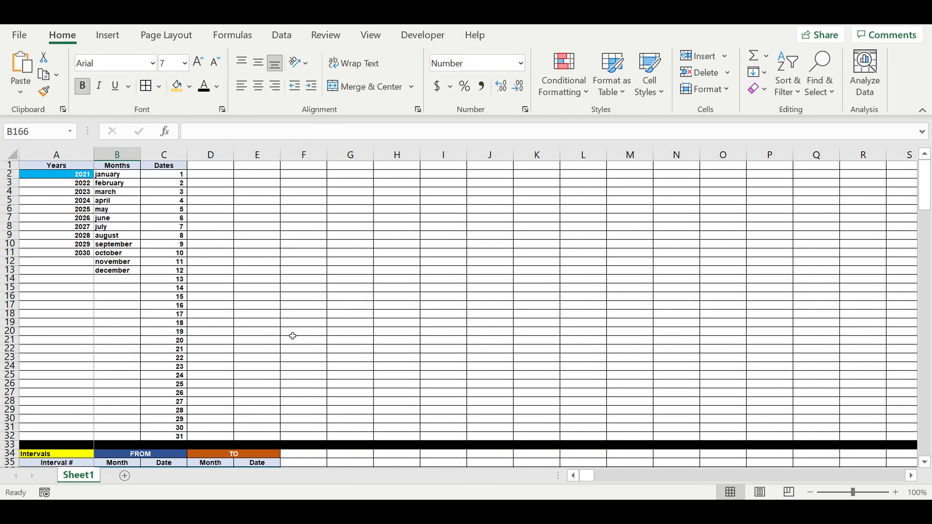
scroll(290, 371, "down", 5)
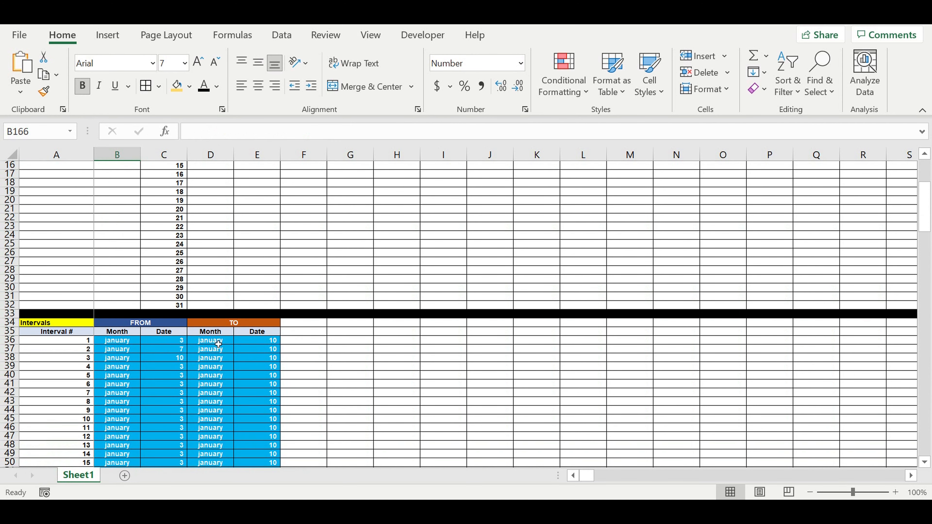
left_click(220, 341)
left_click(237, 340)
left_click(207, 361)
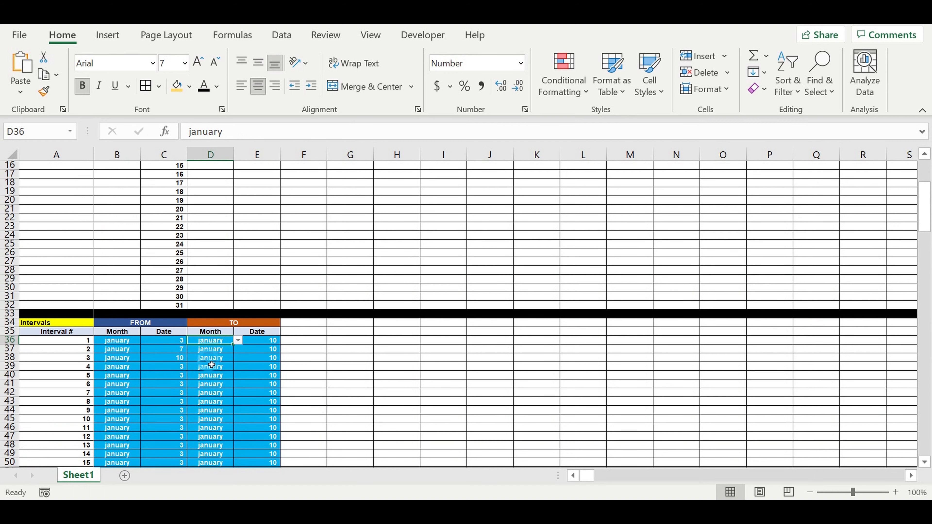
left_click(389, 383)
Copy the TO month from D36 and paste it as values into D37:D75 for intervals 2 to 40
left_click(212, 341)
key("ctrl+c")
scroll(229, 304, "down", 4)
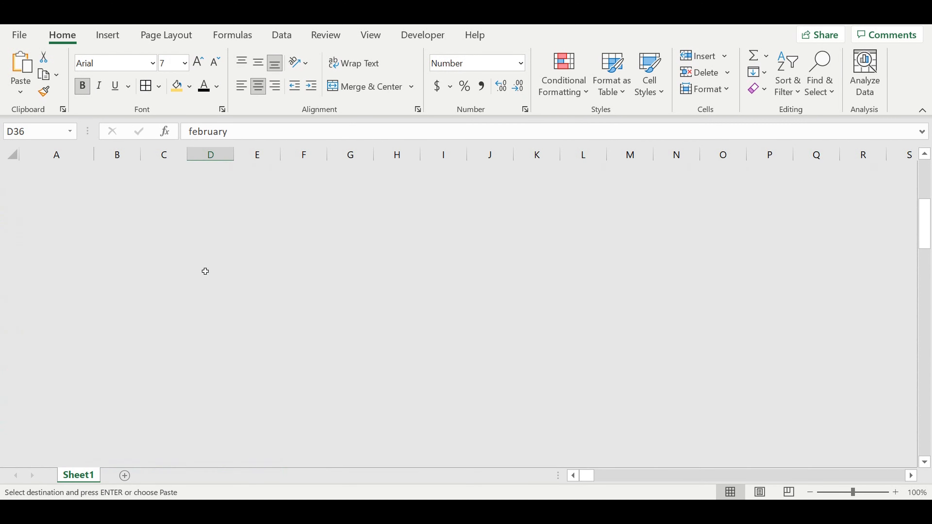
left_click(211, 245)
left_click(211, 461, "shift")
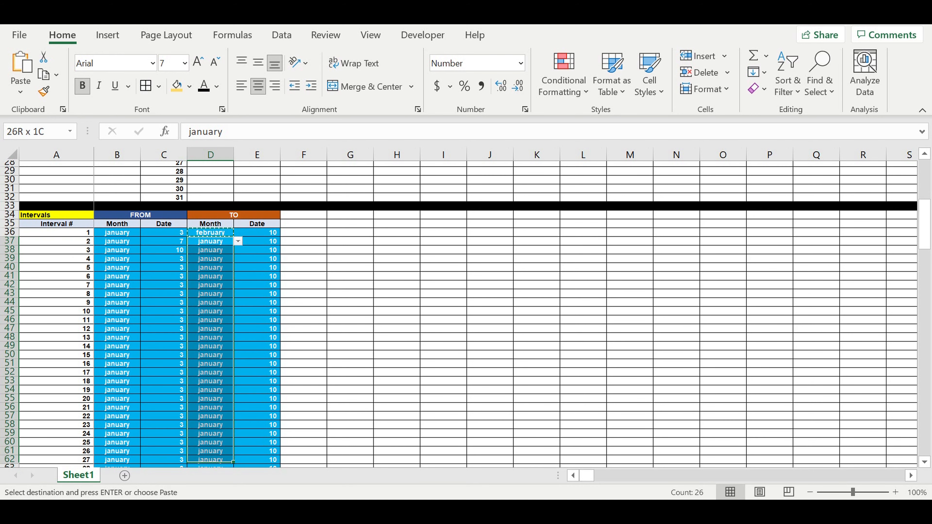
mouse_move(211, 461)
left_mouse_down()
mouse_move(229, 442)
mouse_move(220, 455)
left_mouse_up()
right_click(224, 374)
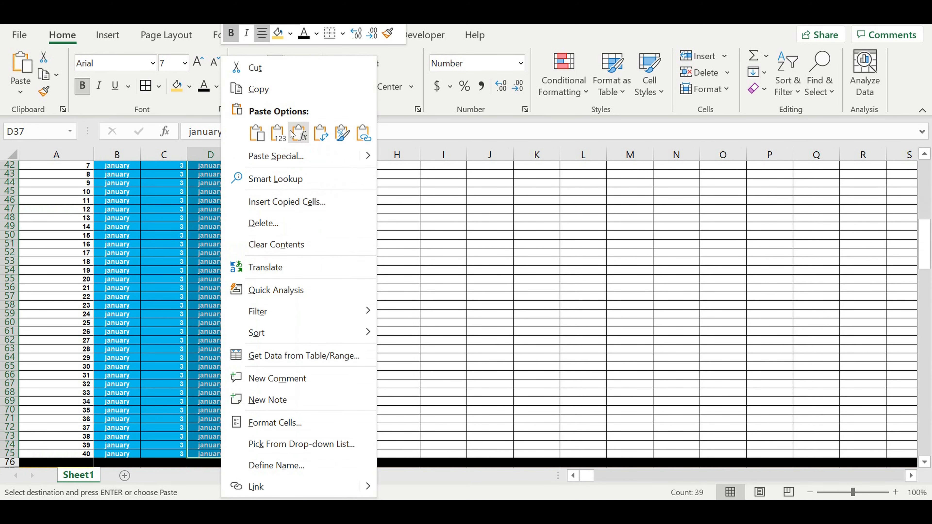
left_click(276, 131)
left_click(364, 335)
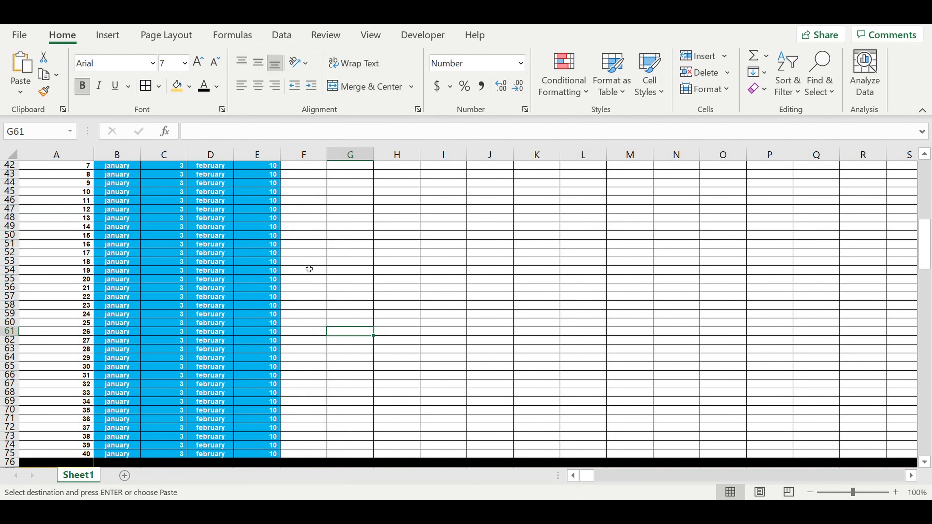
scroll(301, 250, "up", 3)
left_click(252, 194)
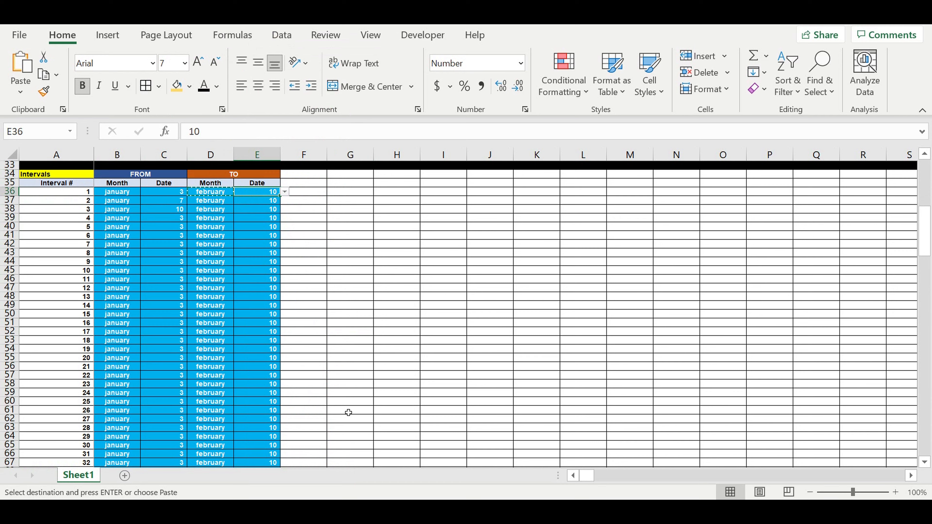
Fill B165's formula across the whole interval ends grid, down to row 204 and across to column NB
scroll(349, 413, "down", 20)
scroll(350, 414, "down", 11)
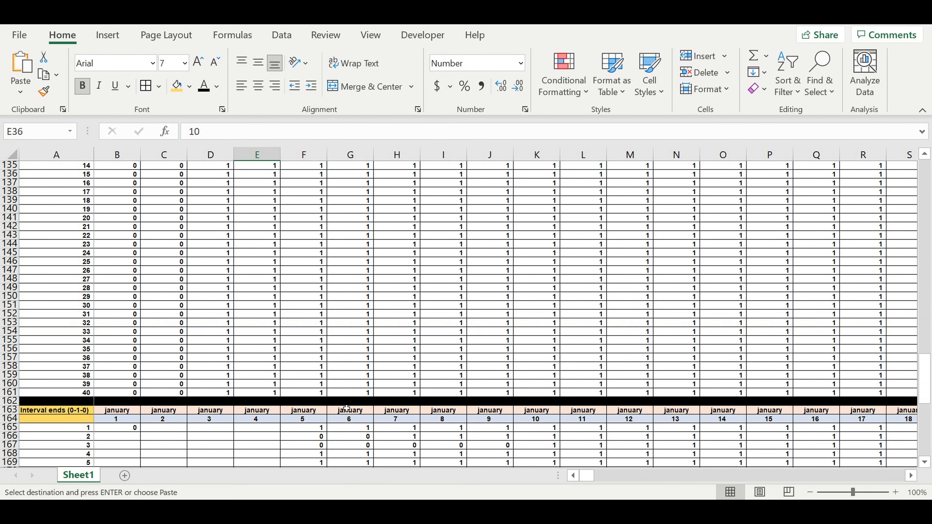
scroll(346, 408, "down", 6)
left_click(116, 271)
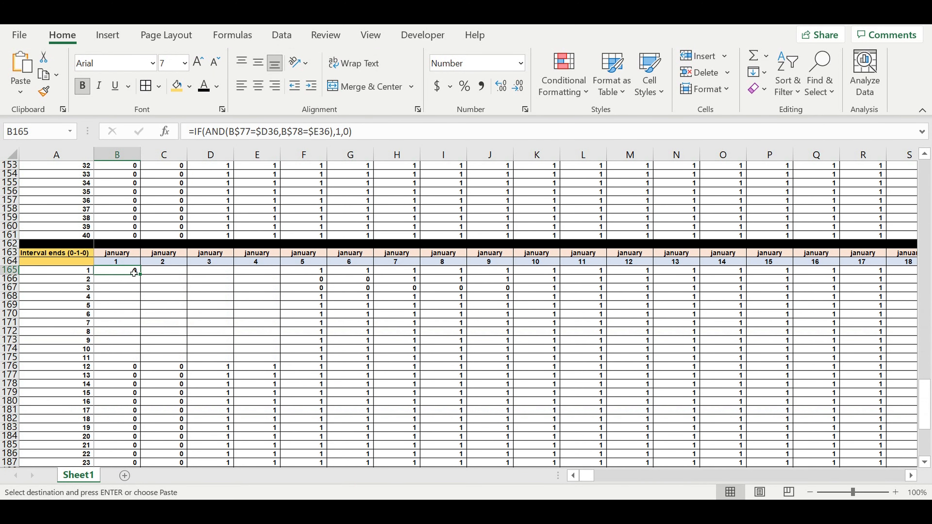
left_click_drag(143, 278, 846, 425)
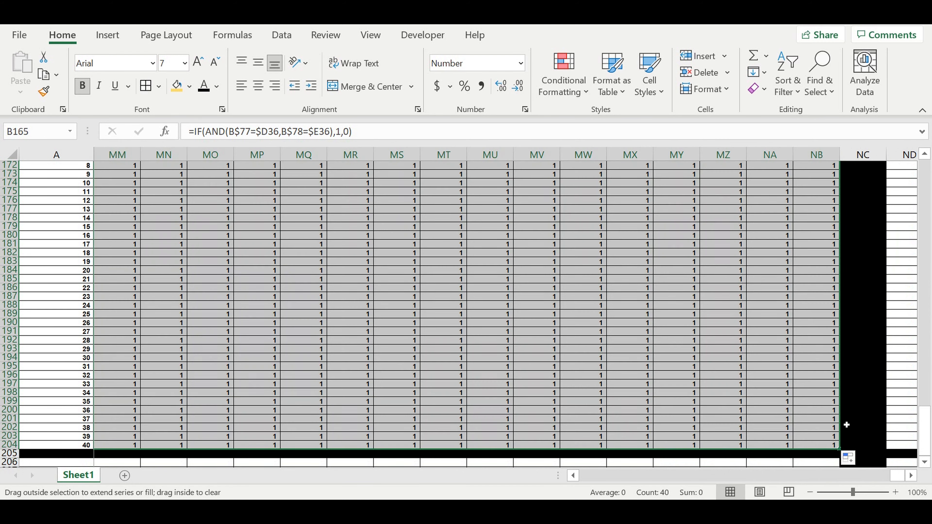
left_click(685, 370)
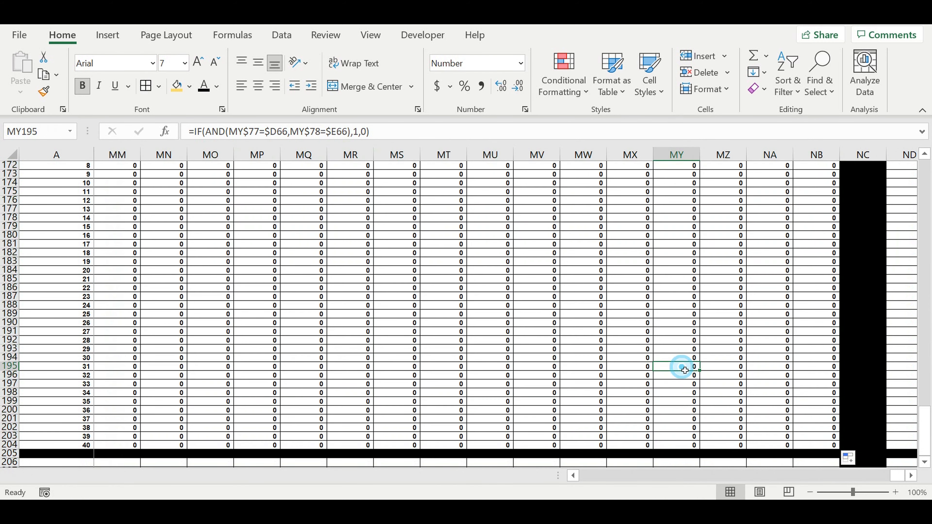
Copy the whole interval ends grid, rows 163 to 205, and paste it below the black separator starting at A206
scroll(888, 464, "up", 3)
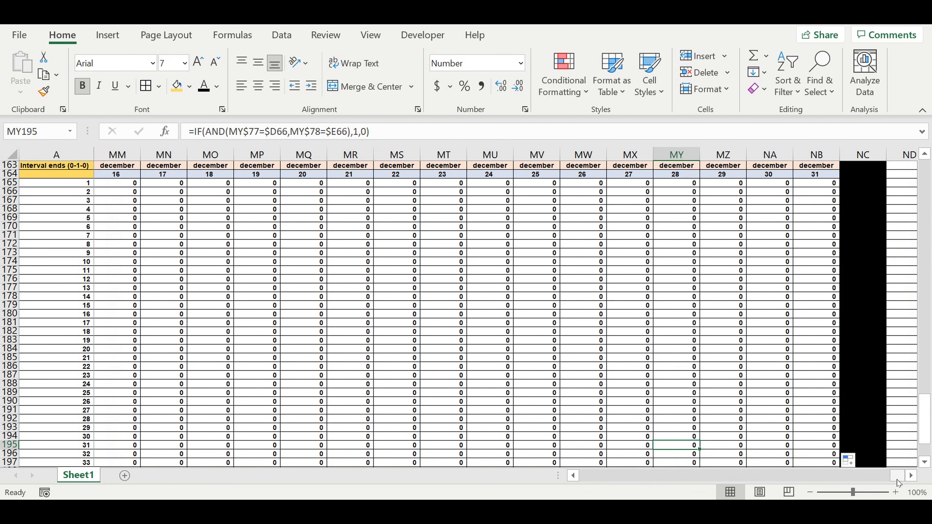
left_click_drag(897, 479, 586, 477)
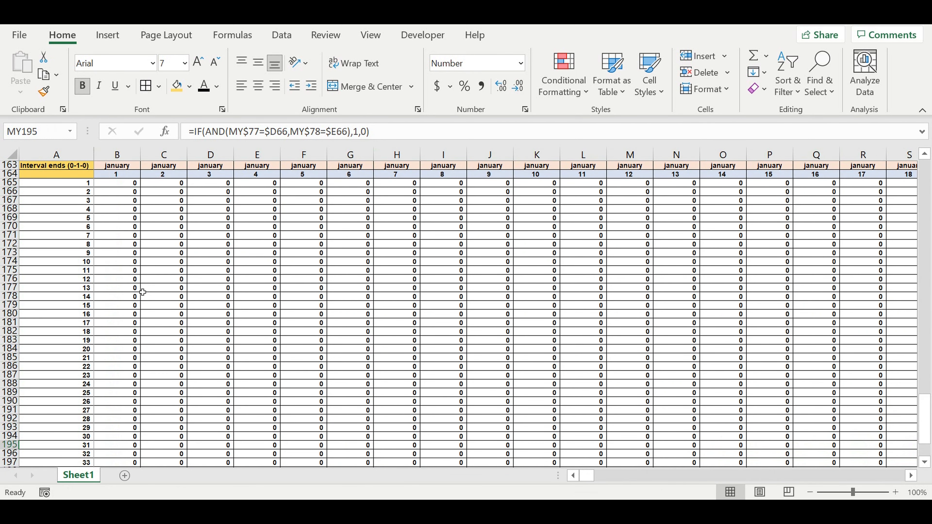
scroll(141, 273, "up", 3)
scroll(152, 316, "down", 2)
left_click(128, 291)
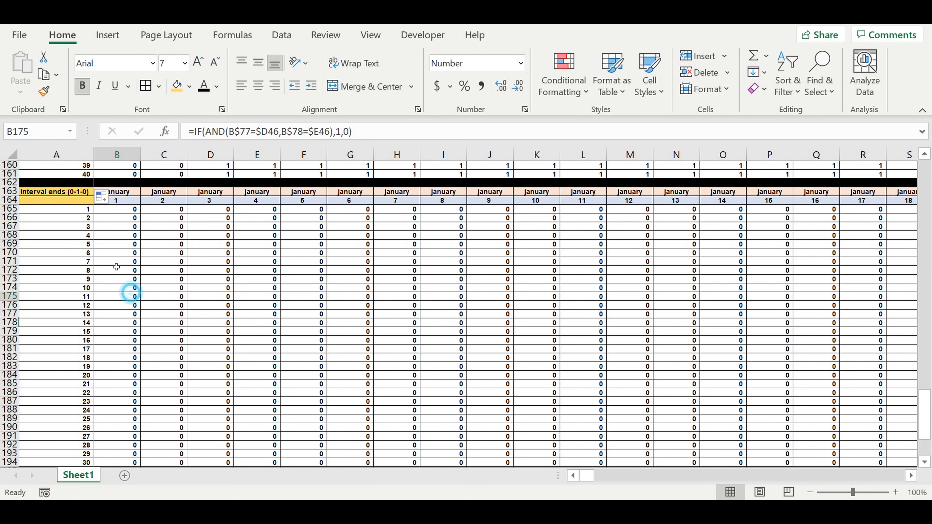
left_click_drag(4, 194, 4, 193)
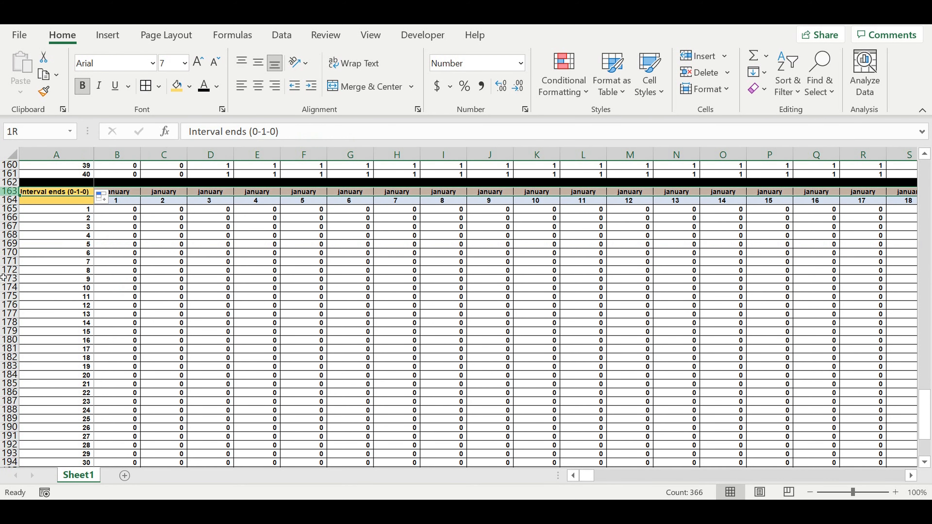
left_click_drag(4, 278, 13, 367)
key("ctrl+c")
left_click(51, 375)
key("ctrl+shift+End")
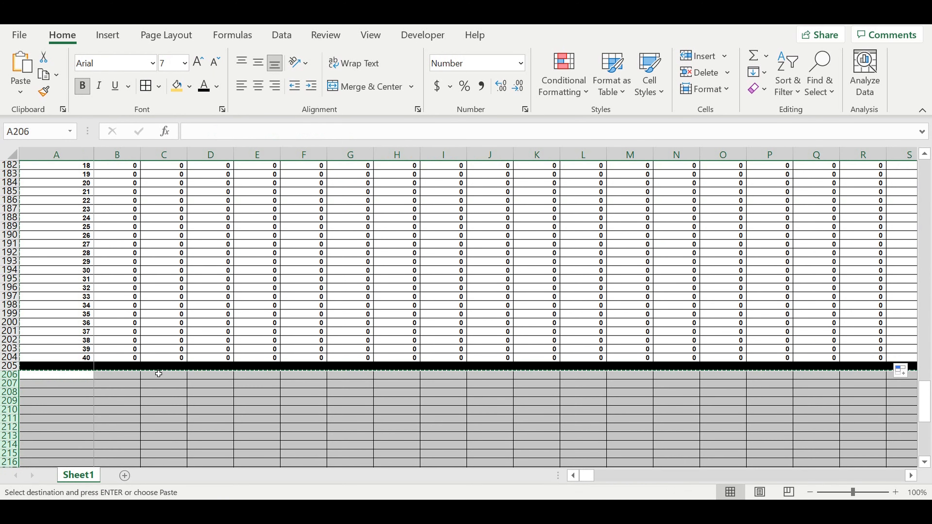
key("ctrl+v")
Change the title of the pasted grid in A206 to "Interval ends (1-1-0)"
left_click(51, 384)
left_click(48, 376)
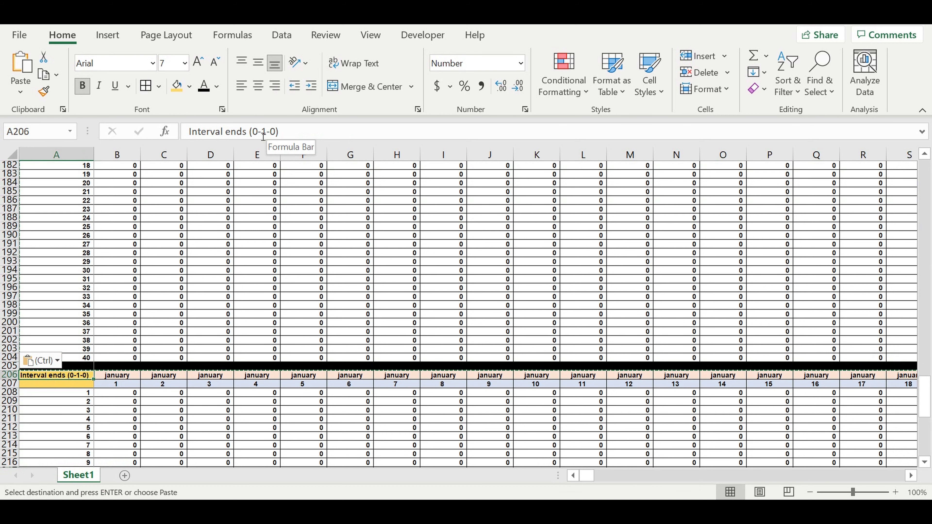
double_click(255, 131)
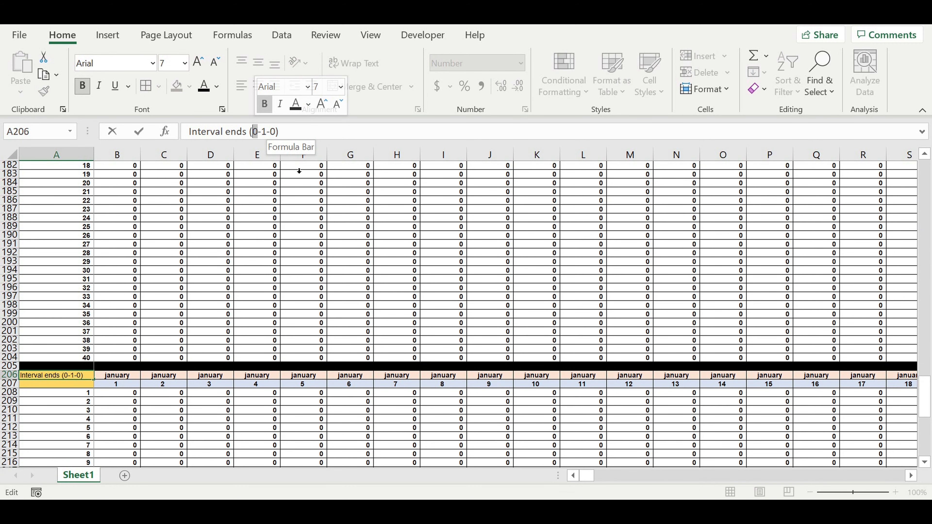
type("1")
left_click(302, 274)
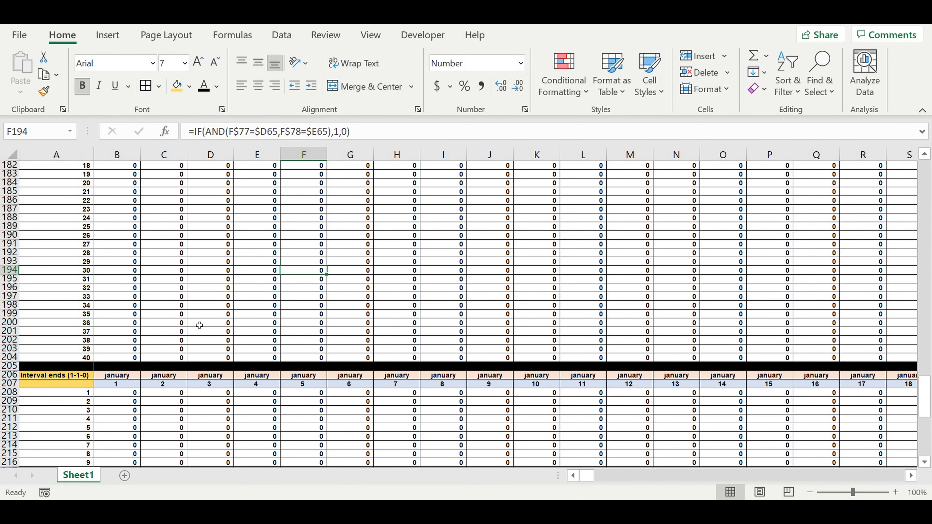
Fill the title cells A206:A207 with standard purple and set their font color to white
scroll(199, 326, "down", 3)
left_click(153, 352)
left_click(59, 297)
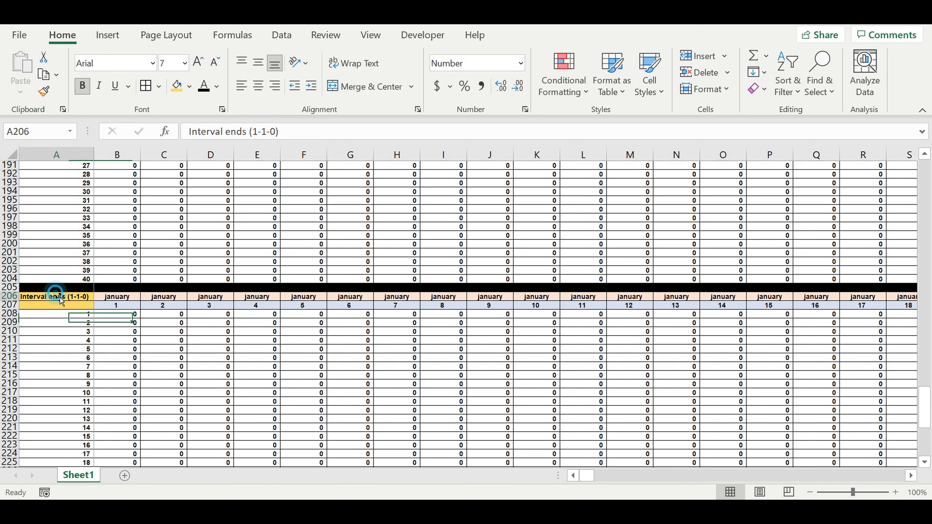
left_click_drag(57, 299, 56, 305)
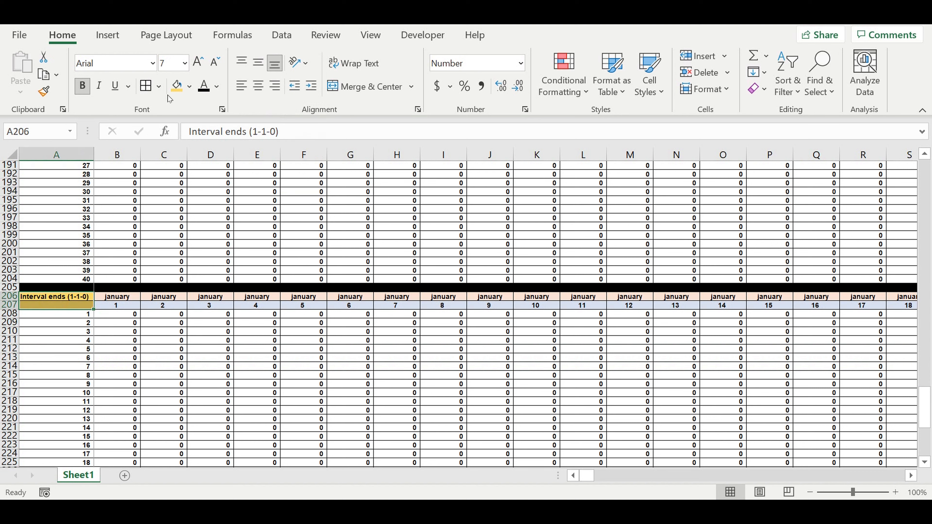
left_click(189, 86)
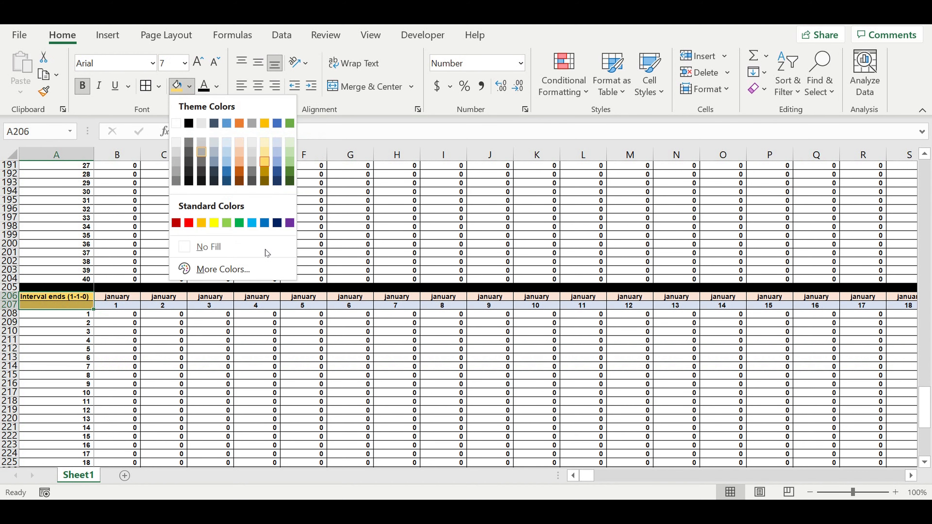
left_click(290, 222)
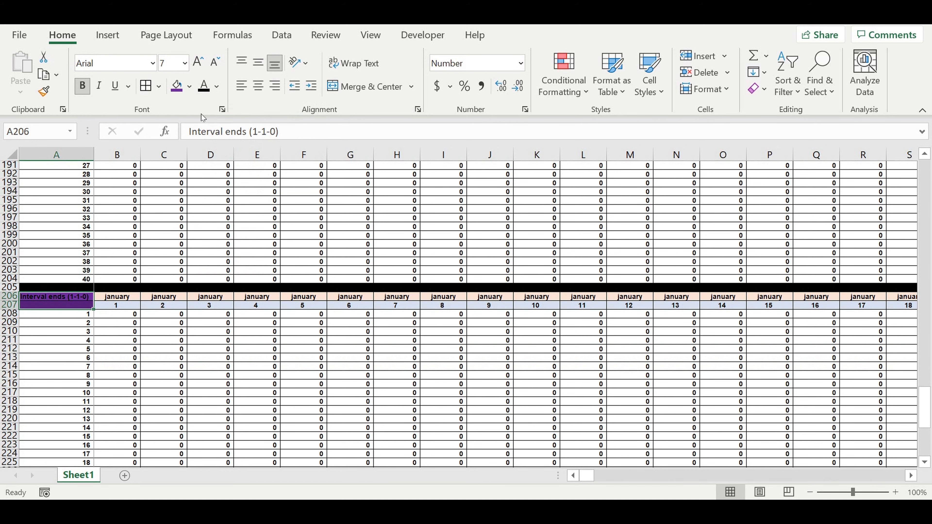
left_click(220, 88)
left_click(204, 144)
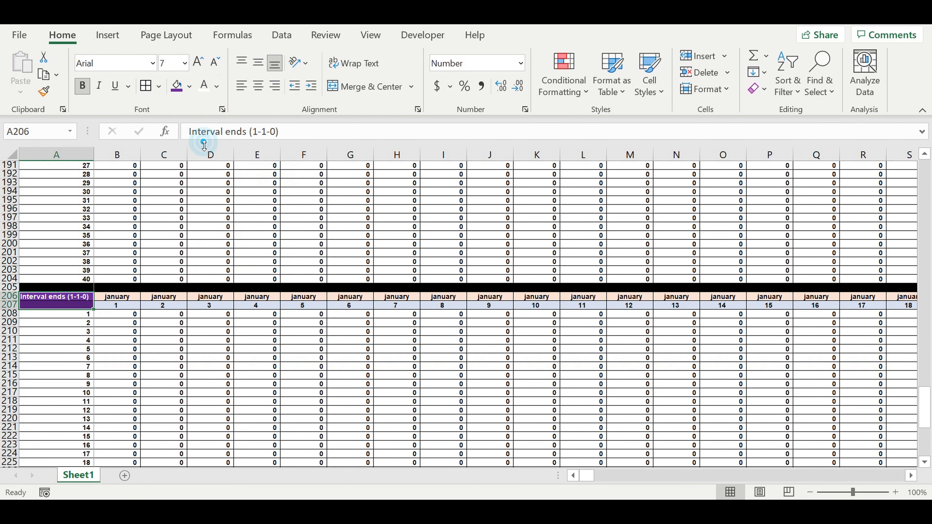
Clear the cells of the last two day columns, NA208:NB221, in the Interval ends (1-1-0) grid
left_click(211, 348)
left_click(122, 319)
left_click_drag(586, 477, 916, 477)
left_click_drag(813, 315, 770, 428)
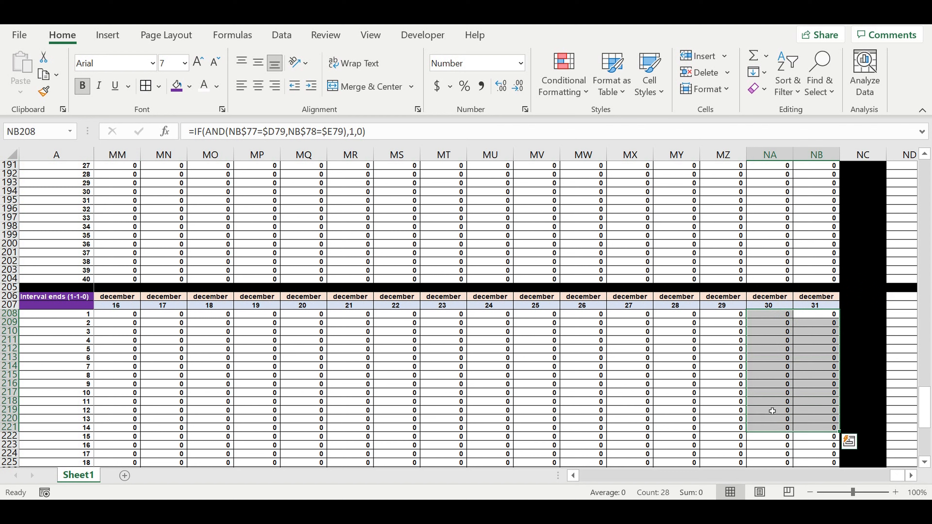
key("Delete")
Enter the formula =IF(NB165>0,1,0) in NB208, the first December 31 cell of the Interval ends (1-1-0) grid
left_click(823, 315)
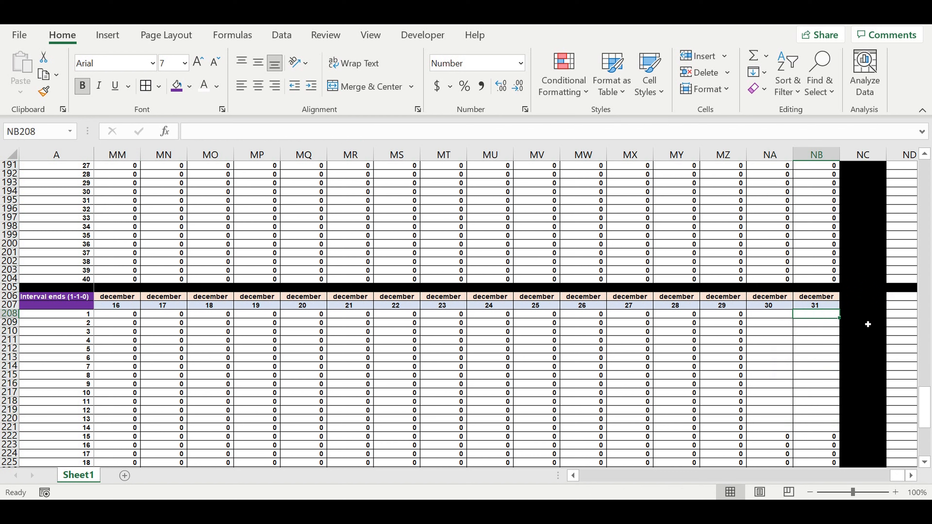
type("=if")
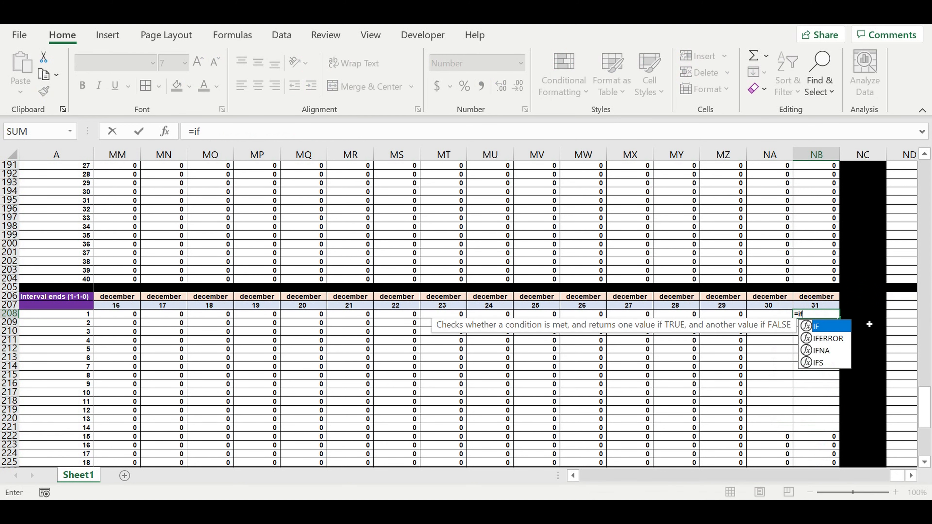
type("(")
scroll(824, 258, "up", 15)
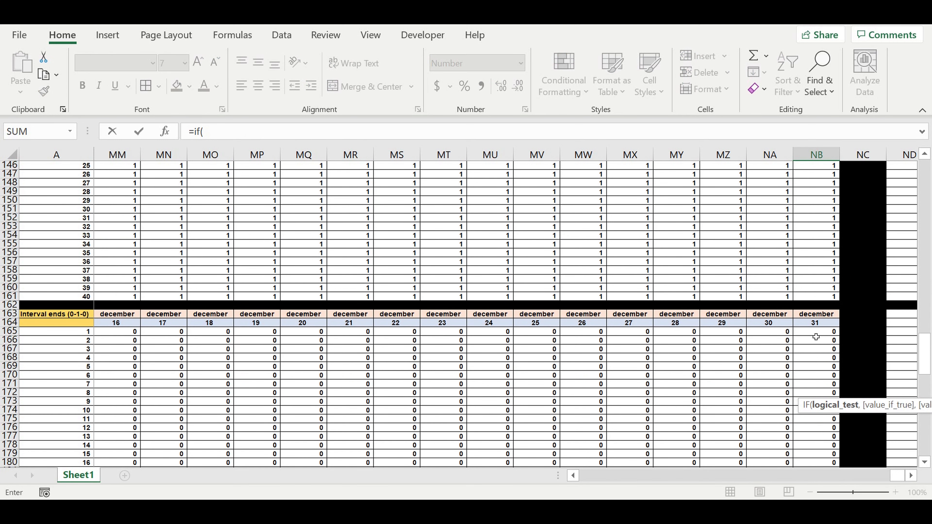
scroll(825, 314, "down", 1)
left_click(822, 308)
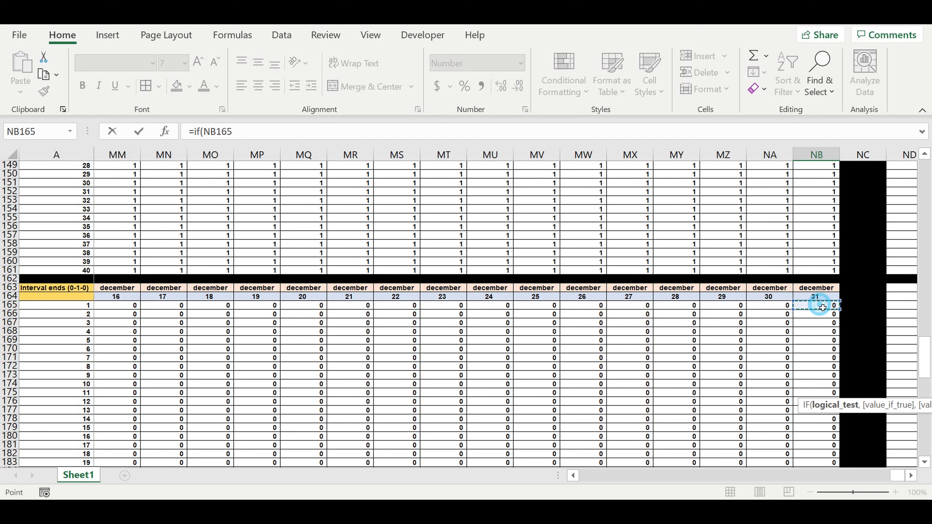
type(">")
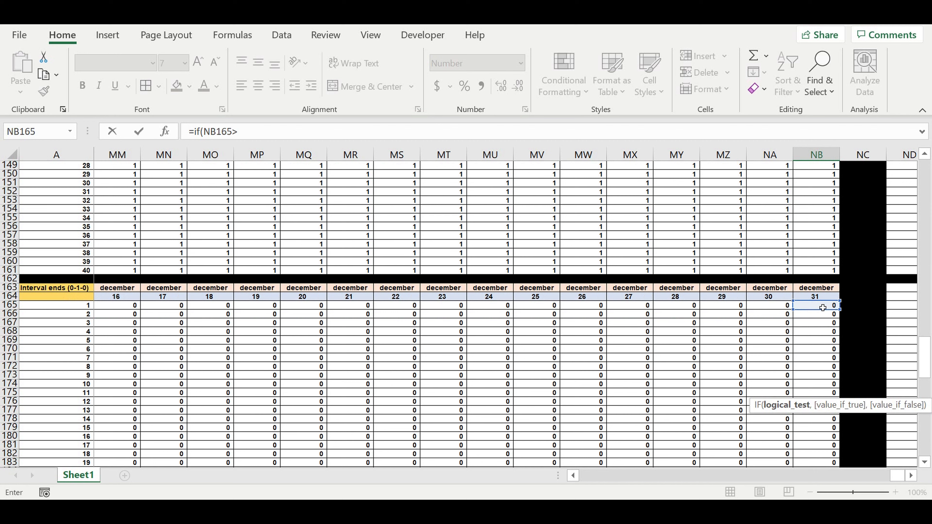
type("0,1")
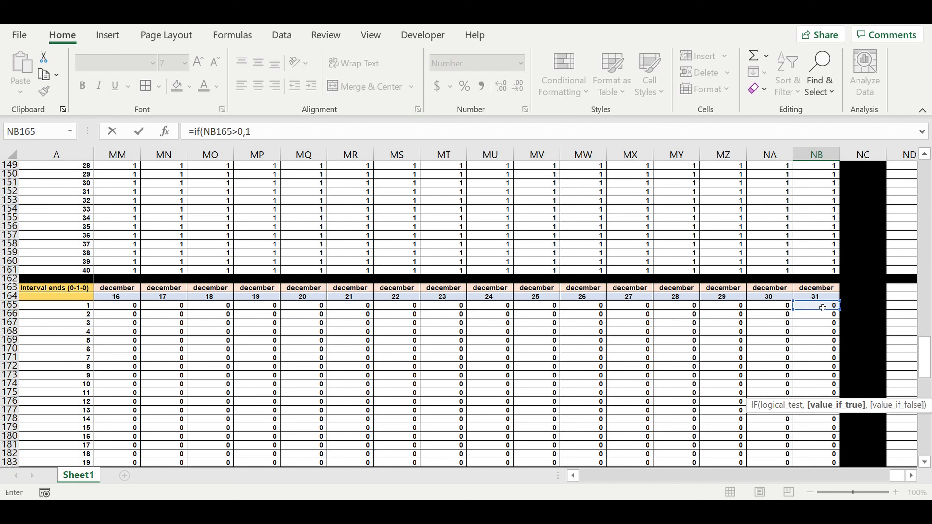
type(",0)")
key("Return")
Fill NB208's formula down the December 31 column to row 247
scroll(854, 332, "down", 5)
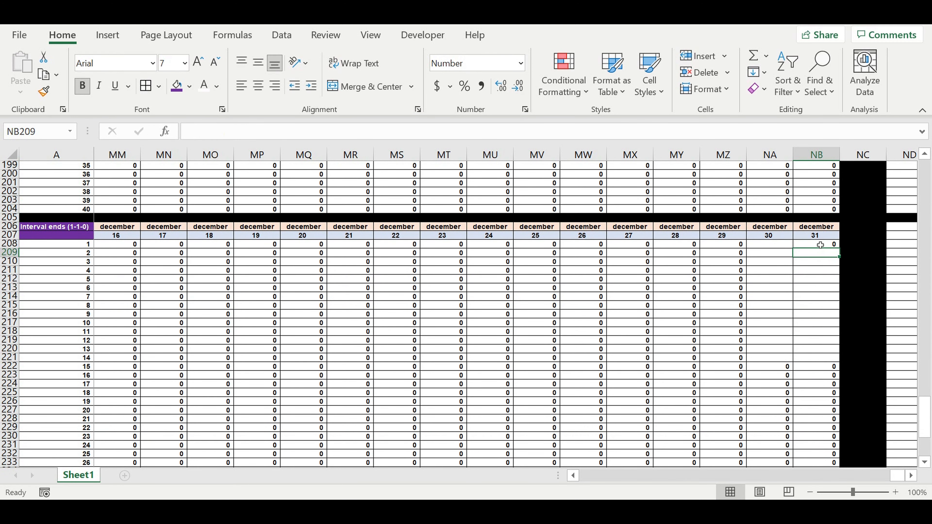
left_click(820, 245)
left_click_drag(839, 249, 821, 457)
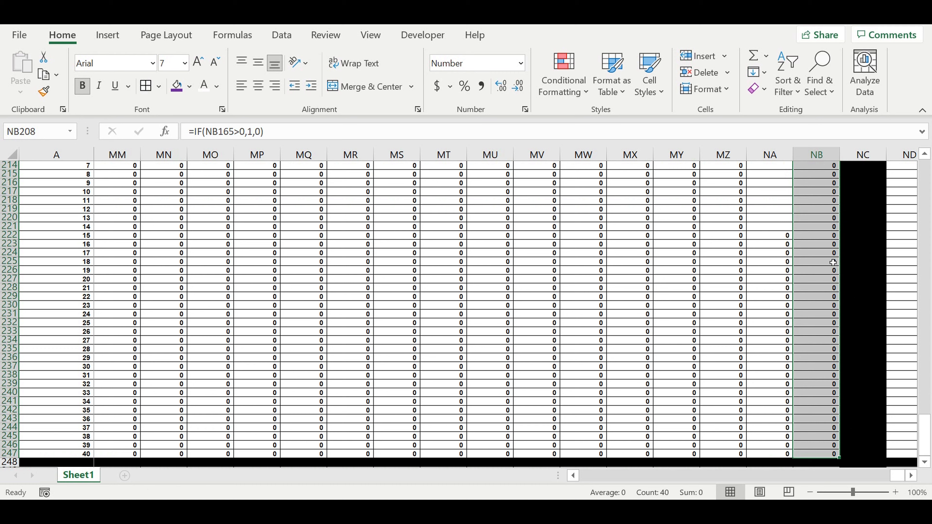
Begin a formula in NA208 with =if(and(NB208=0,NA165=0),0, referencing the neighbouring day and the grid above
scroll(833, 262, "up", 5)
left_click(780, 245)
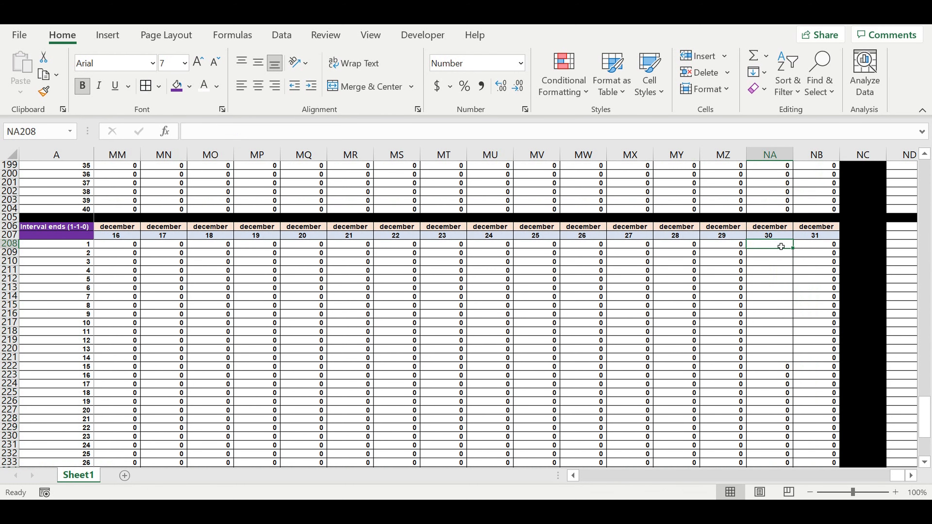
type("=if(and(")
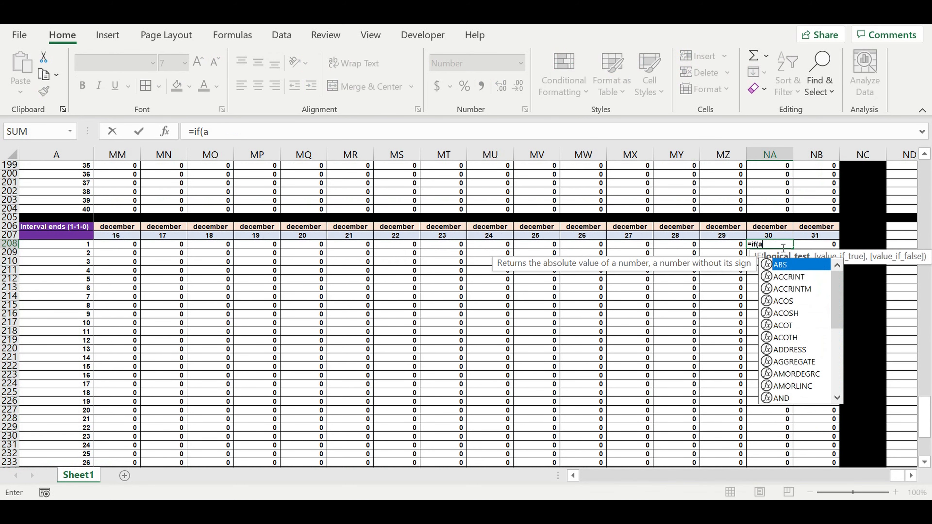
left_click(823, 246)
type("=0,")
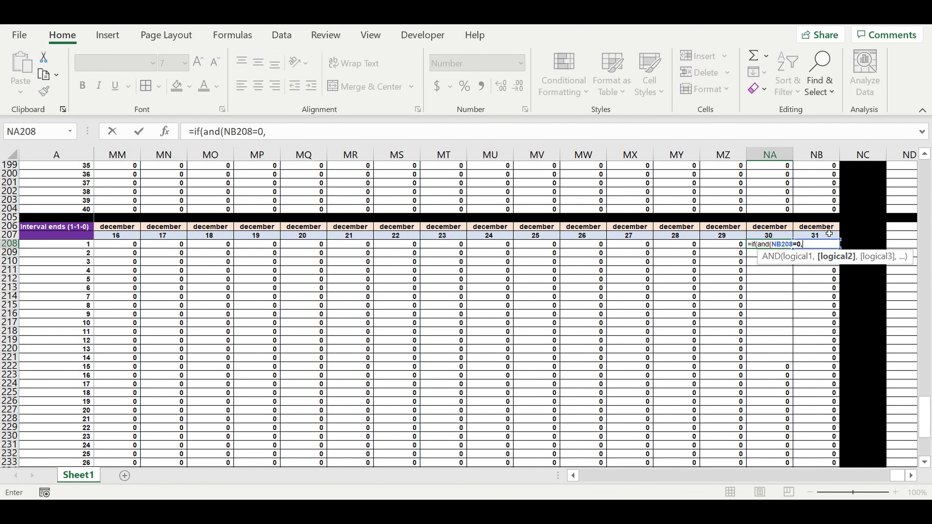
scroll(804, 205, "up", 11)
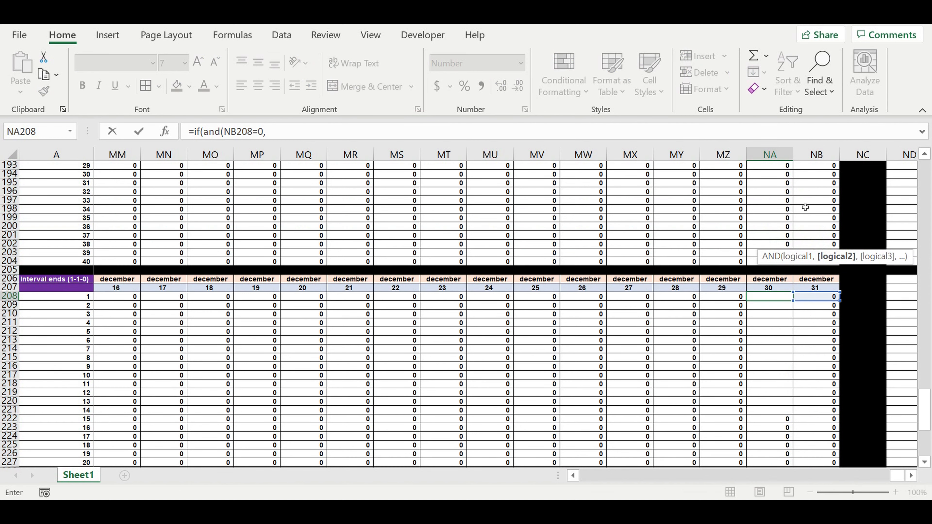
scroll(799, 195, "up", 2)
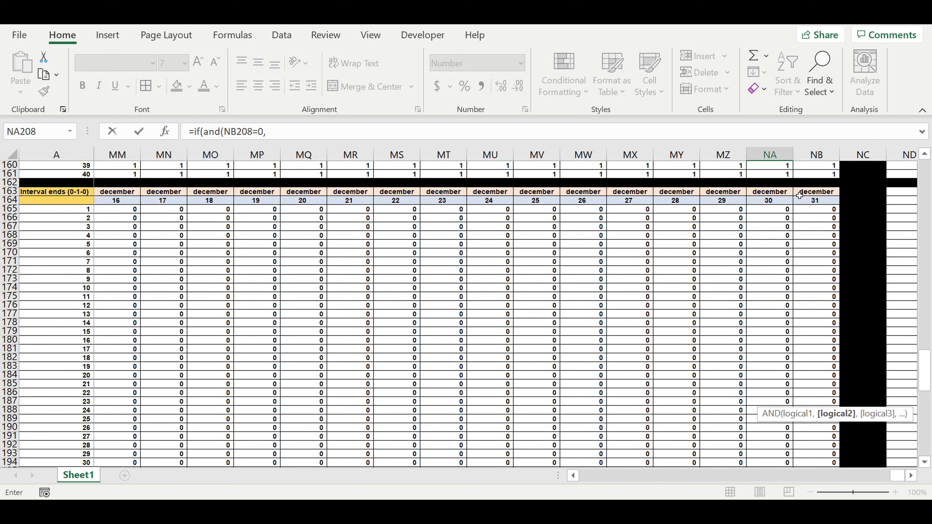
left_click(772, 214)
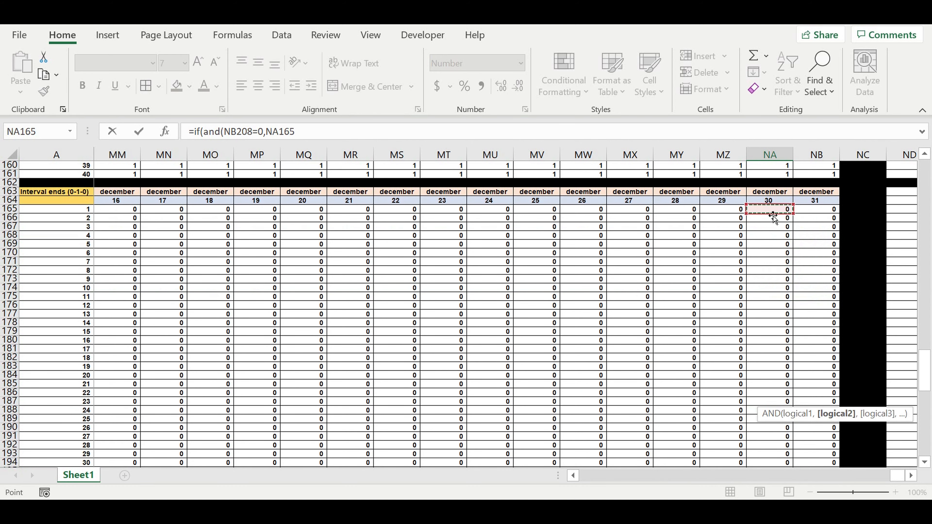
type("=0),0,")
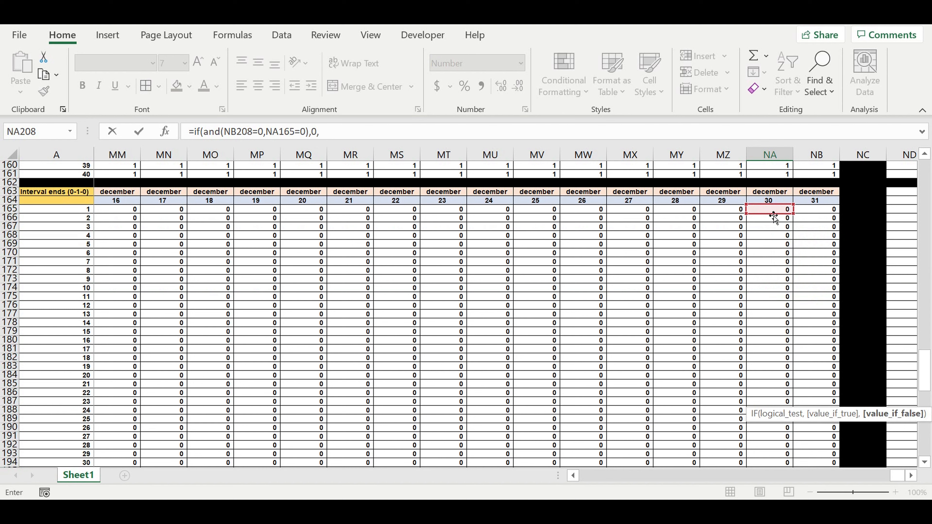
Complete NA208's formula by duplicating the condition as a nested if(and(NB208=0,NA165>0),1,1)
left_click_drag(332, 133, 194, 133)
key("ctrl+c")
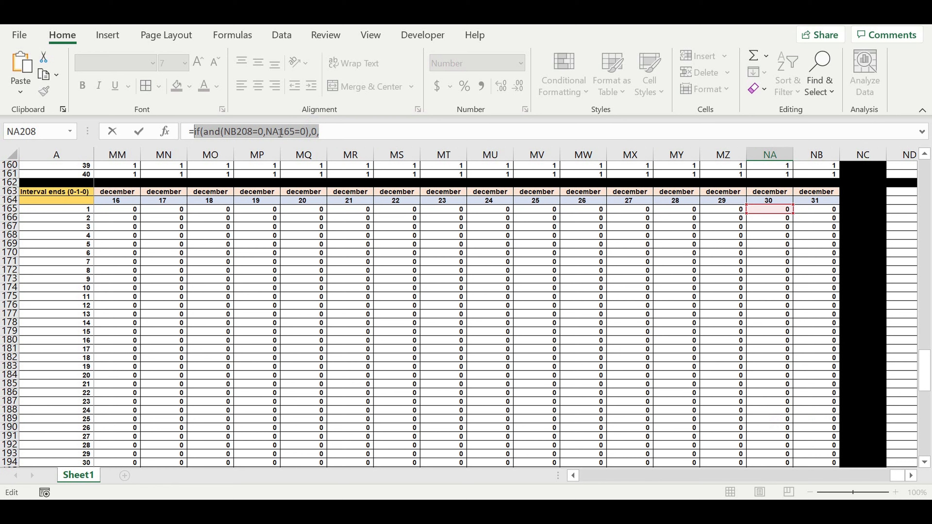
left_click(338, 135)
key("ctrl+v")
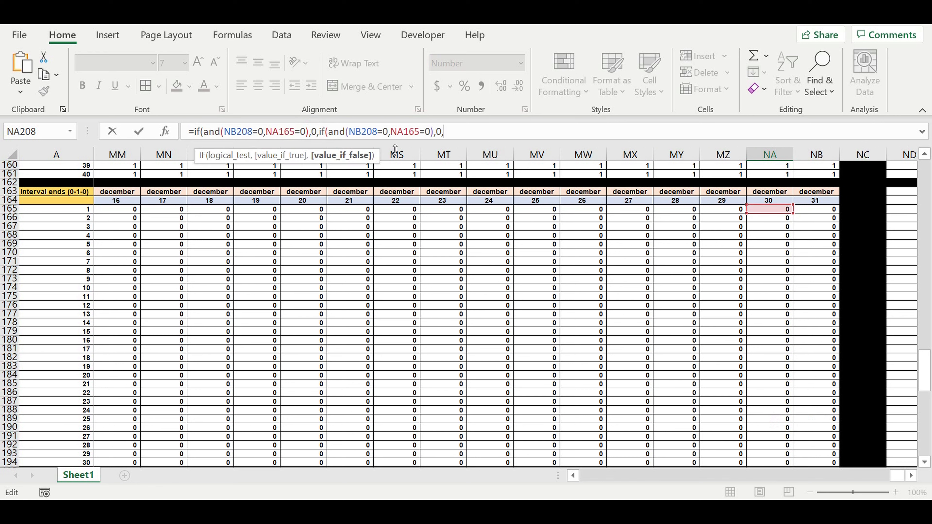
left_click(423, 133)
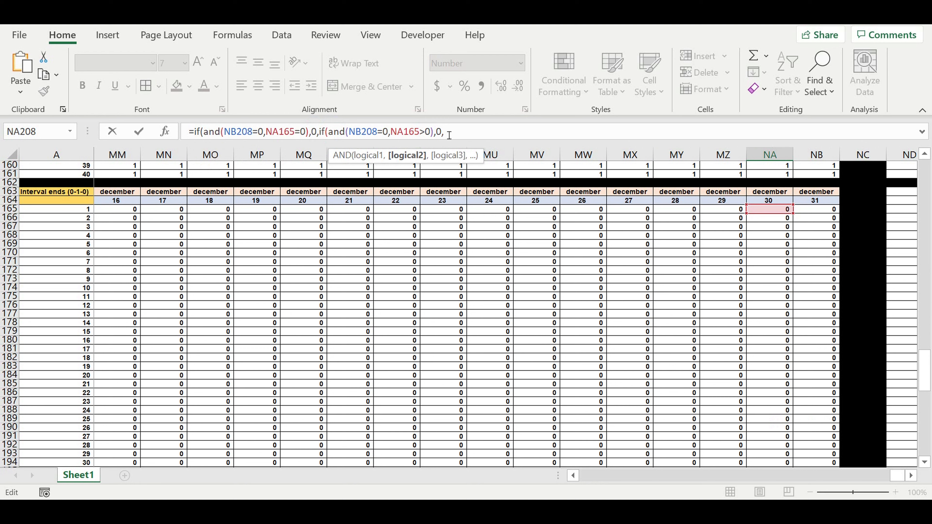
double_click(439, 132)
type("1")
key("Right")
type("1")
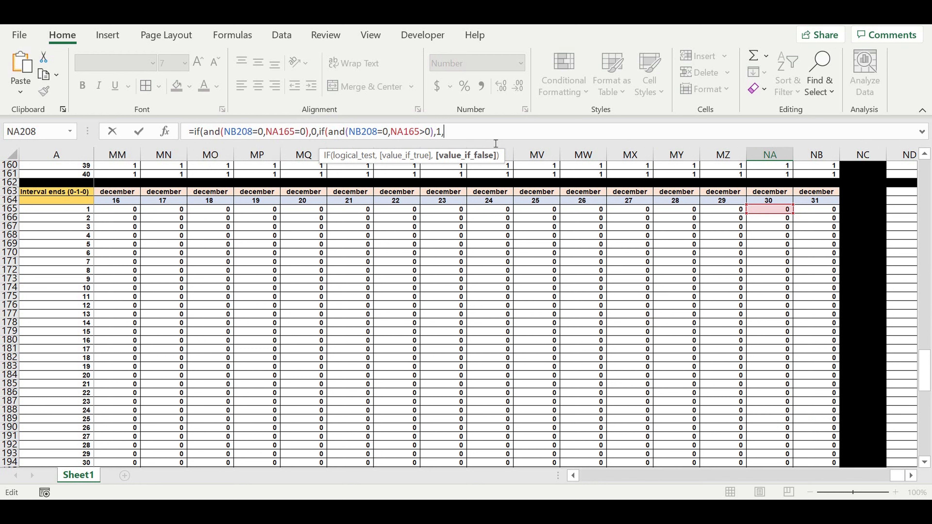
key("Right")
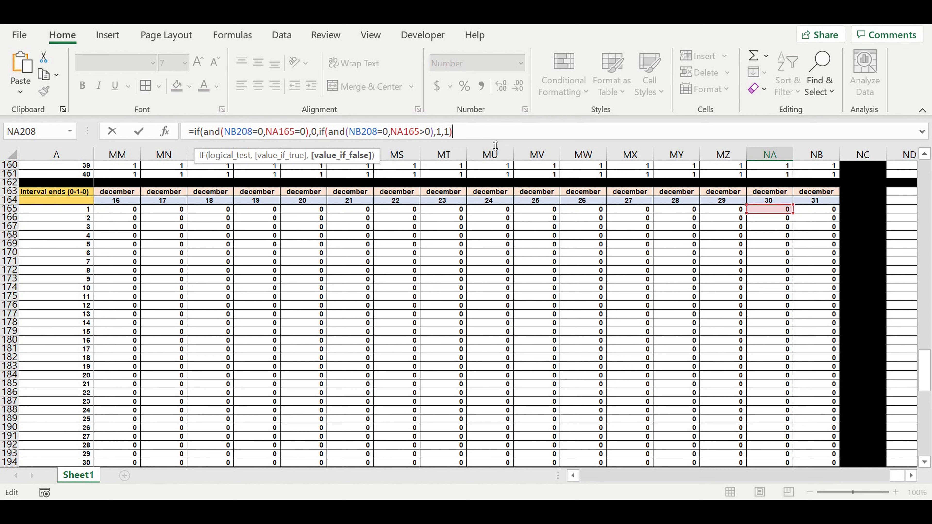
key("Return")
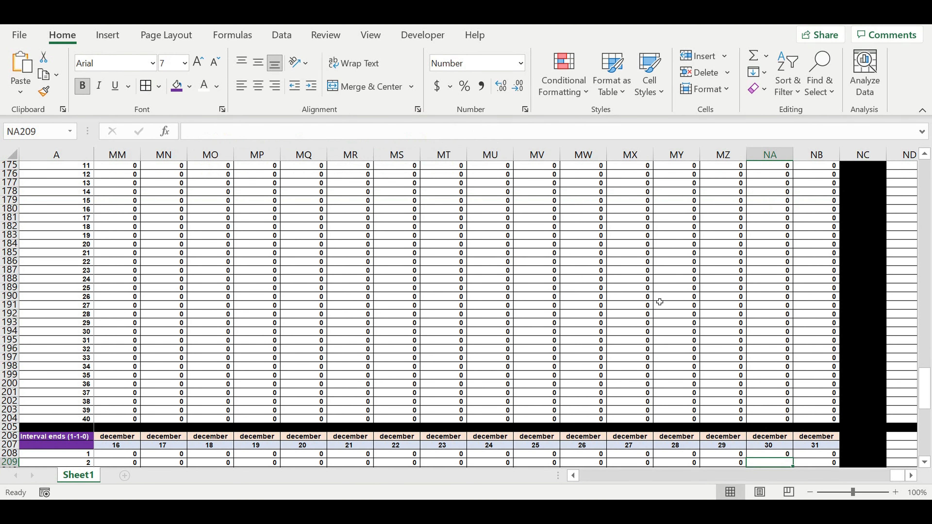
Fill NA208's formula down to row 247 and back across all the day columns to column B
scroll(659, 301, "down", 5)
scroll(756, 305, "down", 3)
left_click(769, 235)
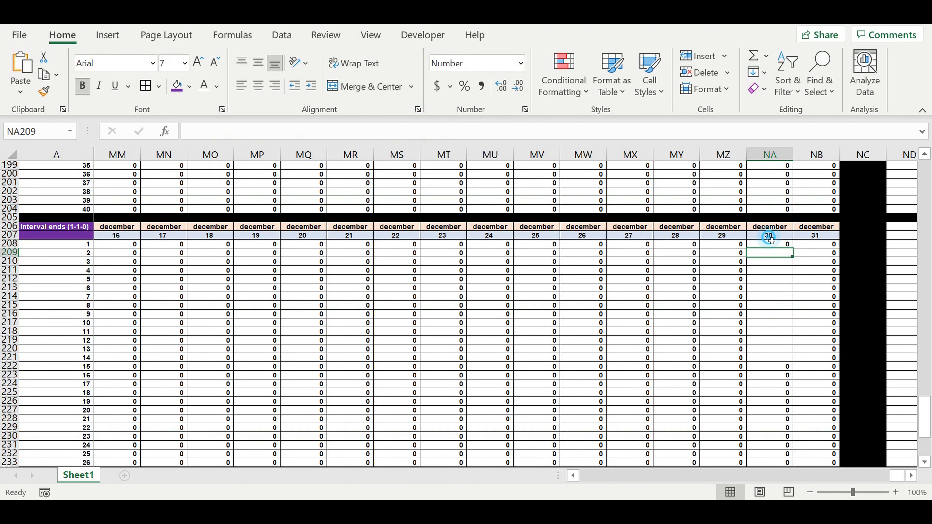
left_click(772, 244)
left_click_drag(796, 251, 783, 450)
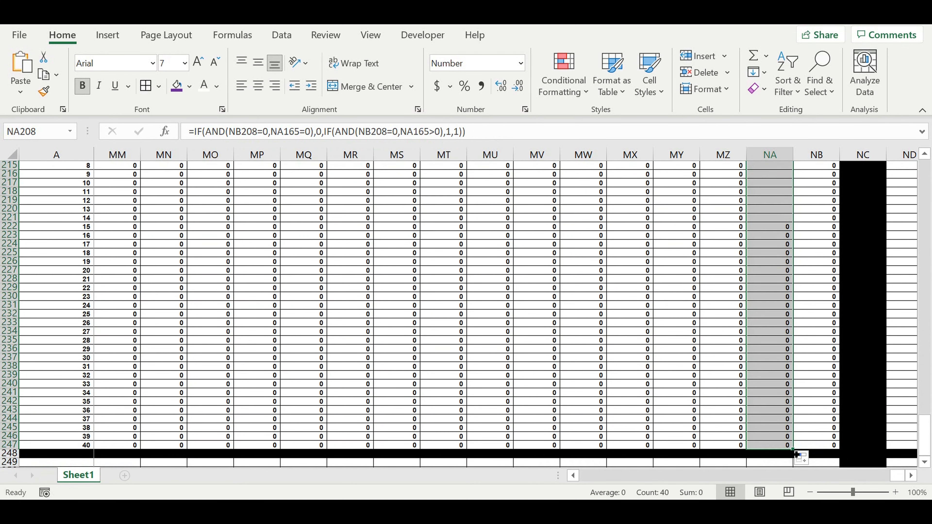
left_click_drag(4, 317, 4, 314)
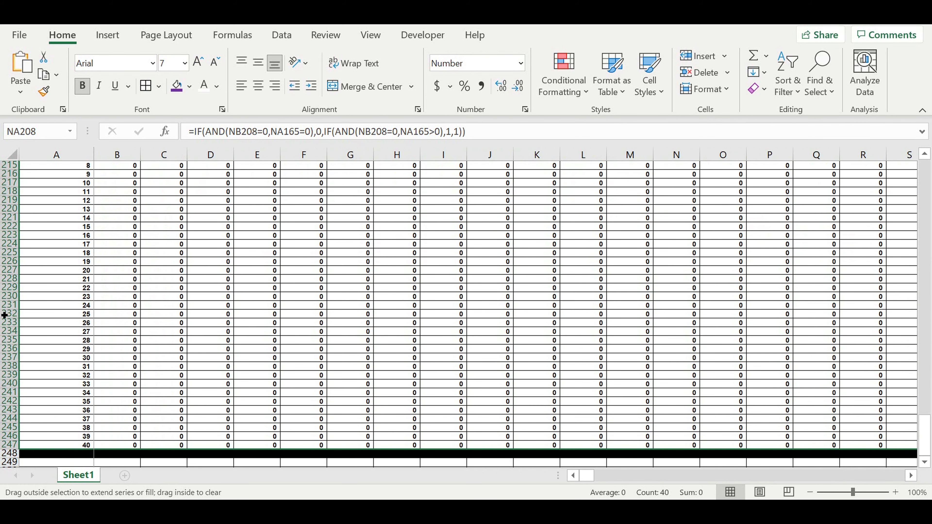
left_click_drag(136, 323, 108, 398)
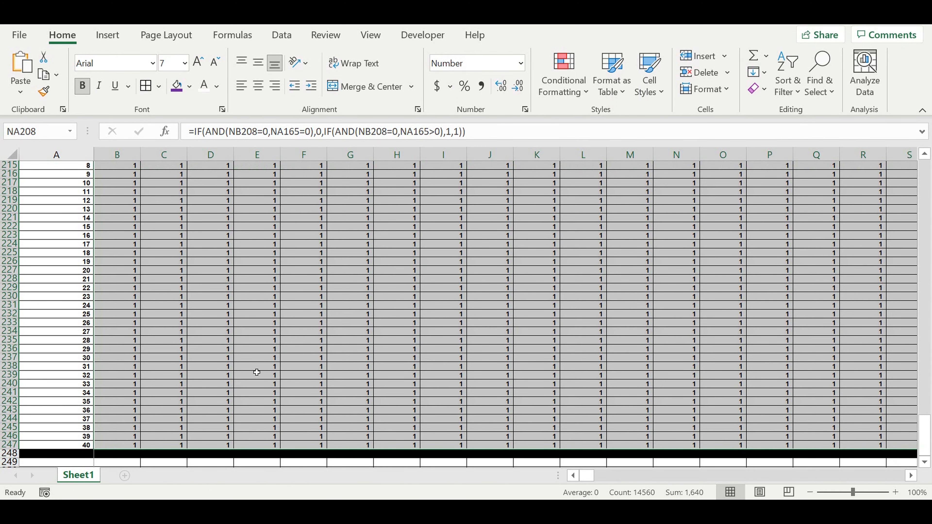
Copy the whole Interval ends (1-1-0) grid, rows 206 to 248, and paste it below the black separator starting at A249
scroll(256, 372, "up", 7)
scroll(257, 372, "up", 1)
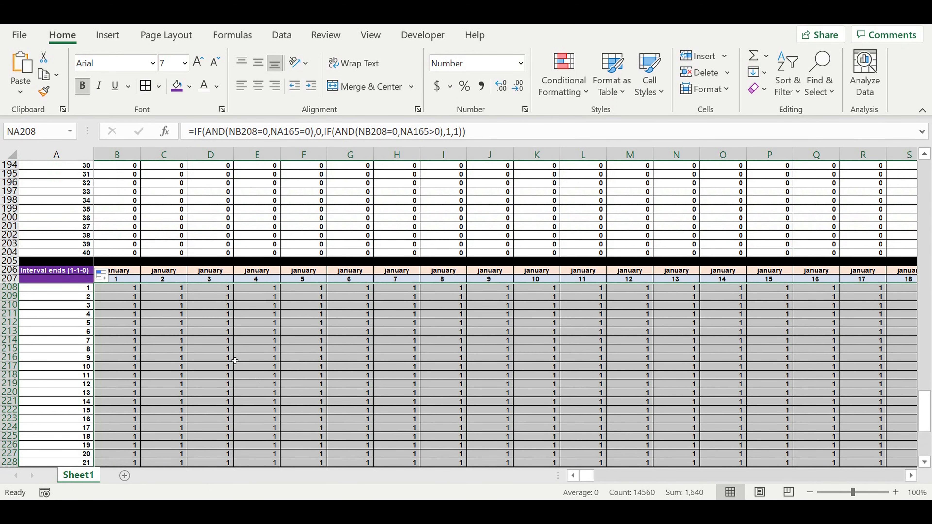
left_click(226, 357)
left_click(10, 270)
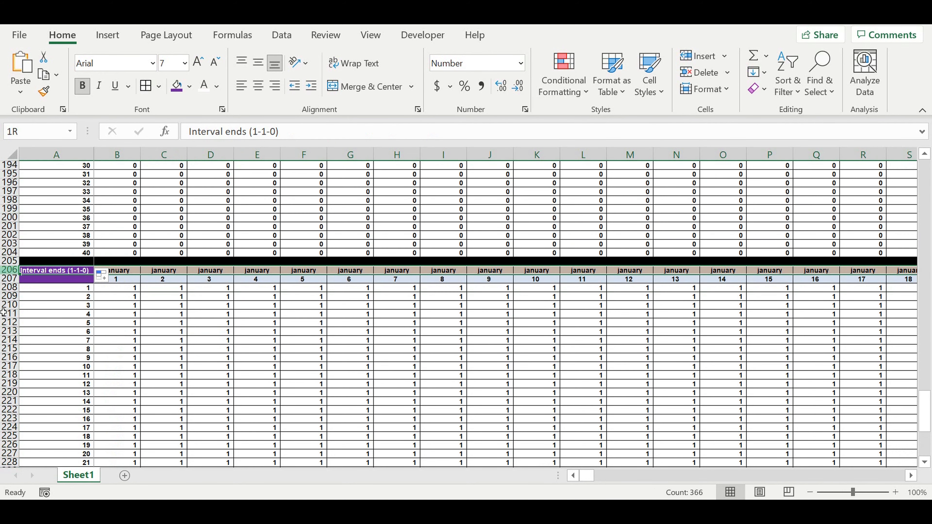
left_click_drag(4, 312, 21, 445)
right_click(72, 297)
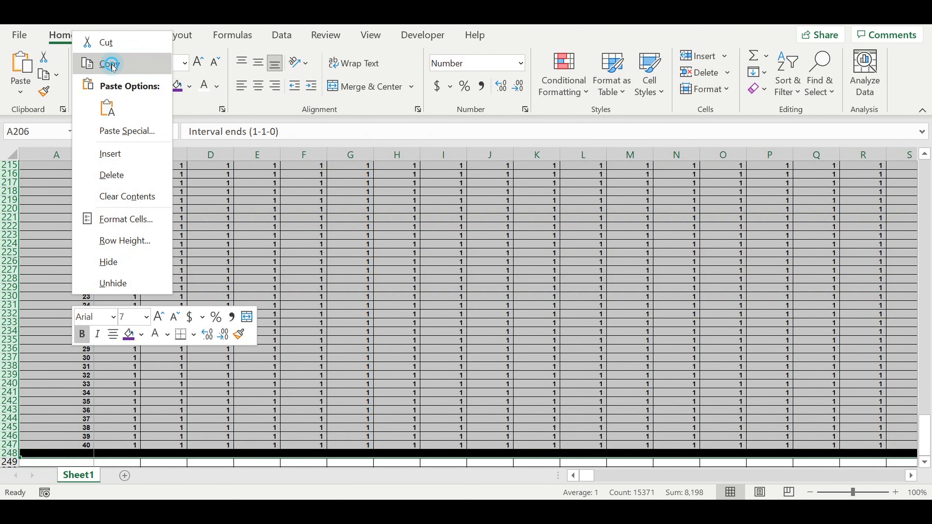
left_click(109, 53)
scroll(182, 277, "down", 5)
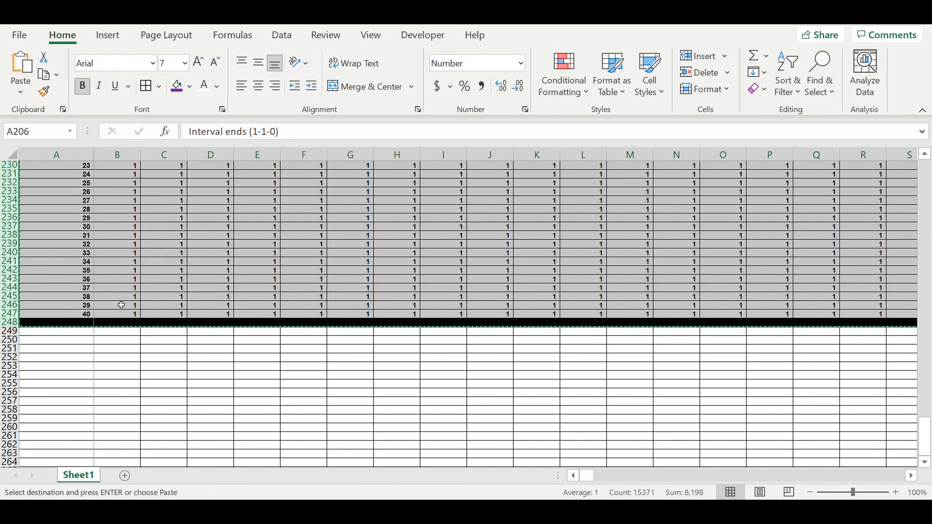
scroll(122, 305, "down", 3)
left_click(63, 253)
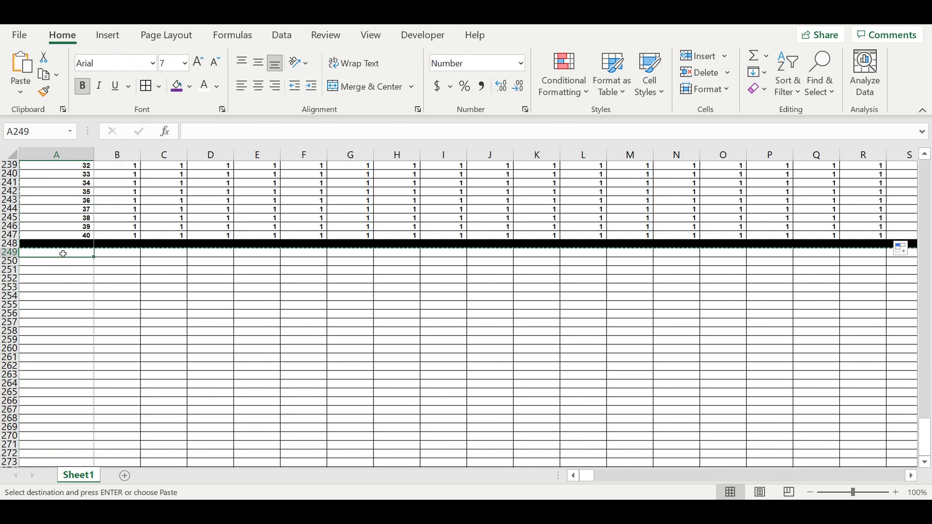
key("ctrl+v")
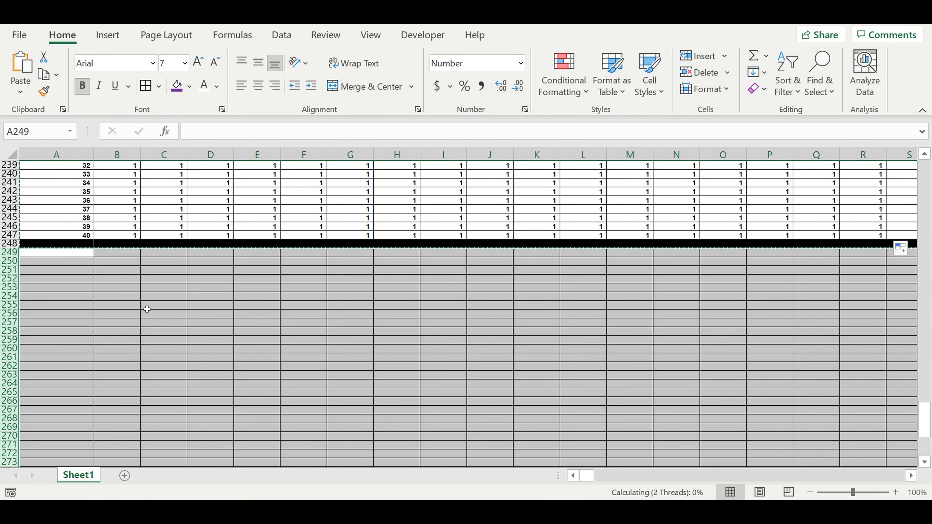
left_click(137, 316)
Rename the pasted grid's heading in A249 to Interval (0-1-1-0)
left_click(54, 253)
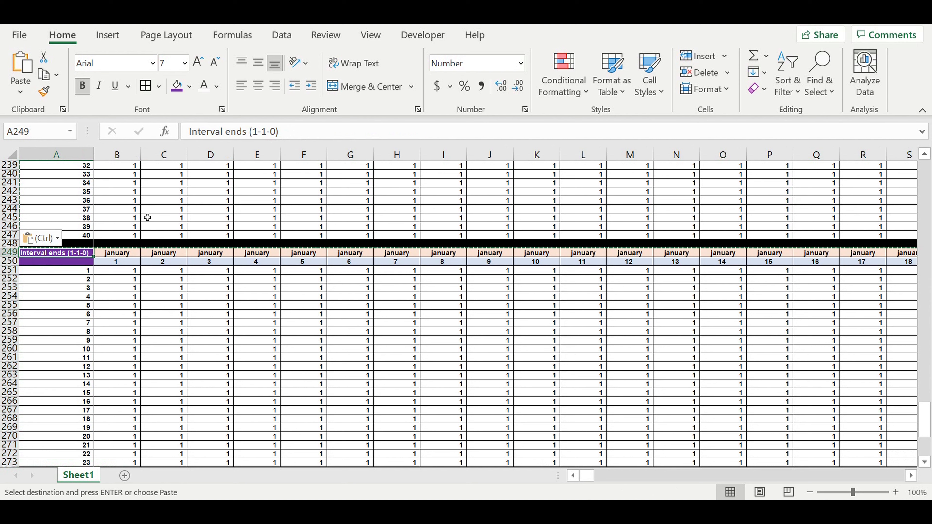
left_click(227, 132)
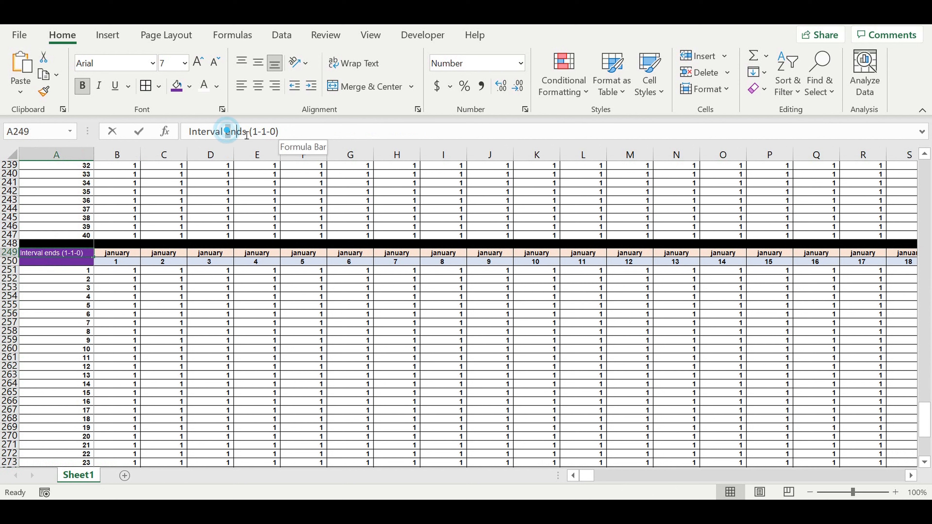
key("Delete")
key("Delete")
key("Delete")
key("Delete")
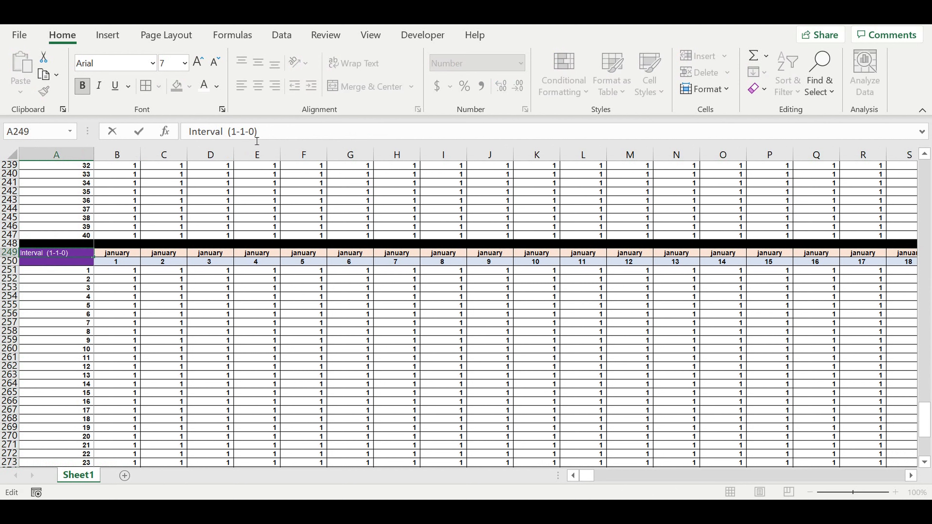
left_click_drag(231, 131, 258, 132)
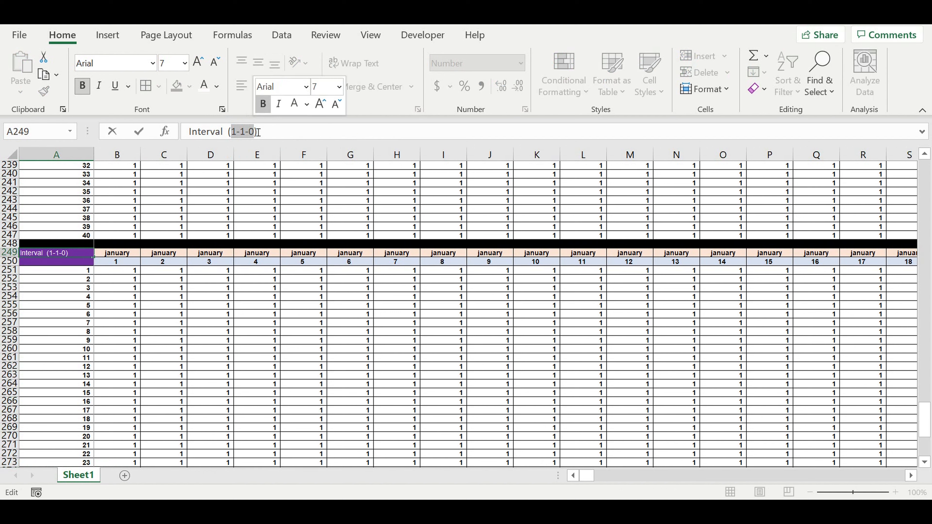
type("0-1-1-0")
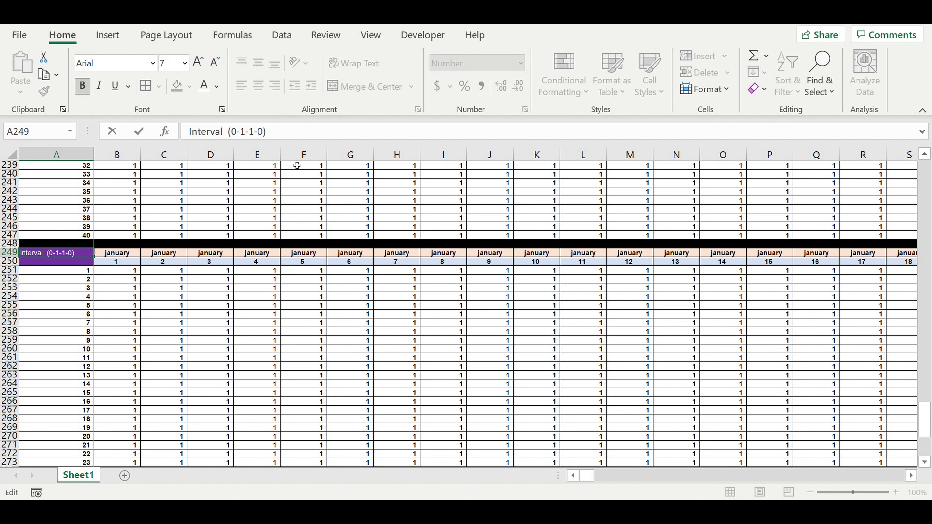
left_click(163, 288)
Fill the heading cells A249:A250 with the standard green color
left_click_drag(71, 255, 69, 265)
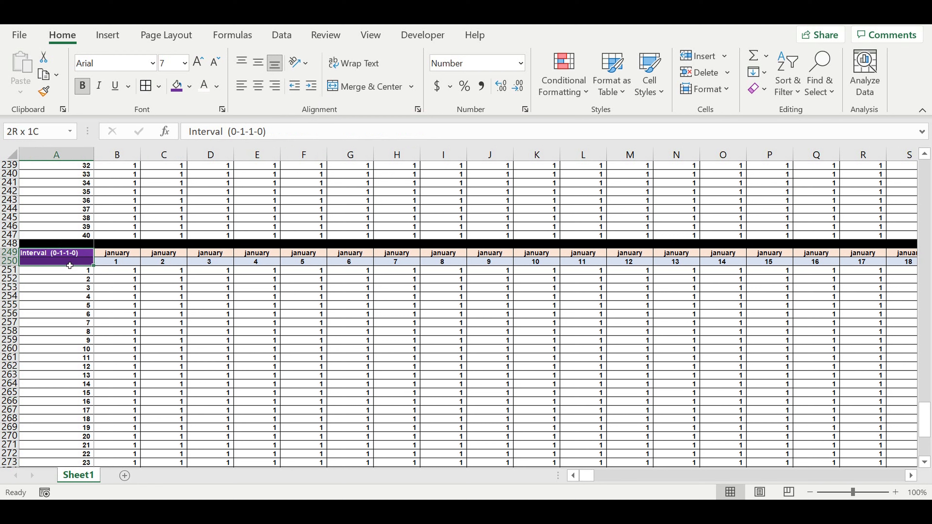
left_click(189, 86)
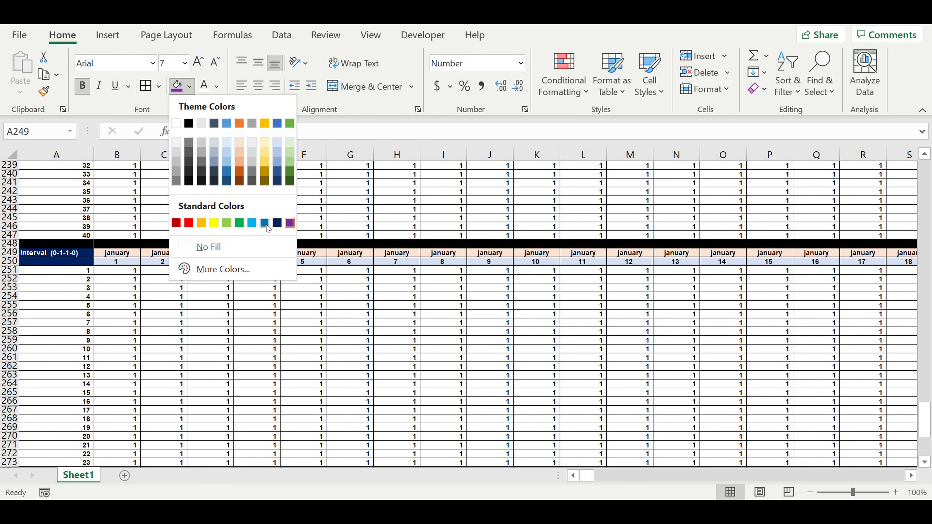
left_click(239, 223)
left_click(250, 307)
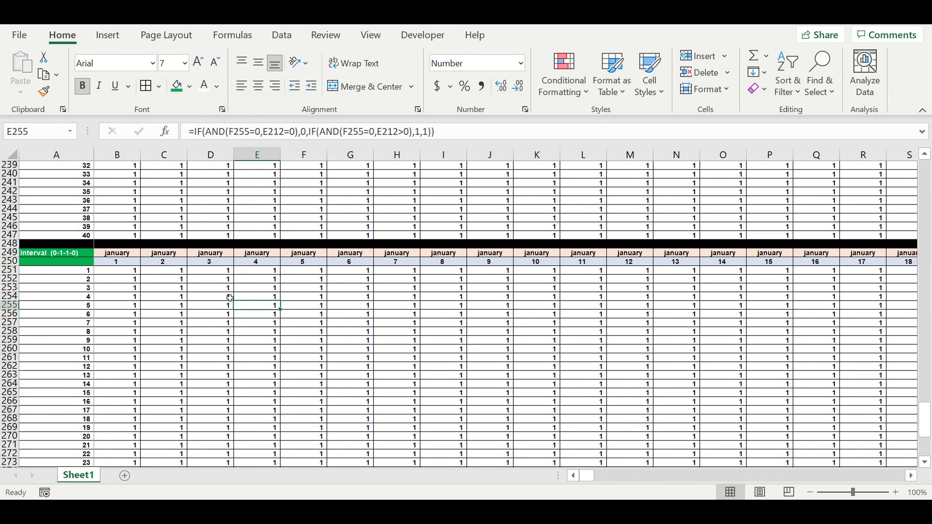
Group rows 164 to 204 of the Interval ends (0-1-0) grid
scroll(198, 267, "up", 4)
scroll(198, 265, "up", 10)
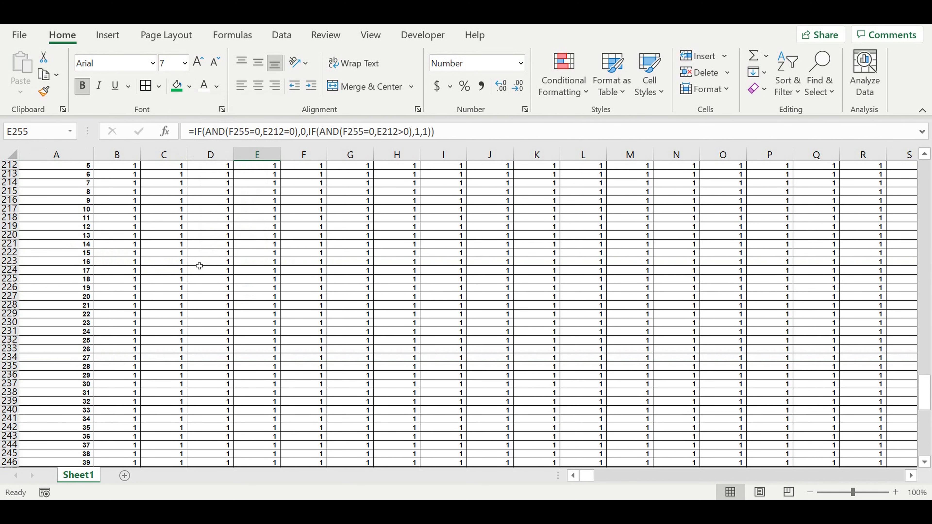
mouse_move(11, 227)
left_mouse_down()
mouse_move(4, 92)
mouse_move(14, 231)
mouse_move(13, 217)
left_mouse_up()
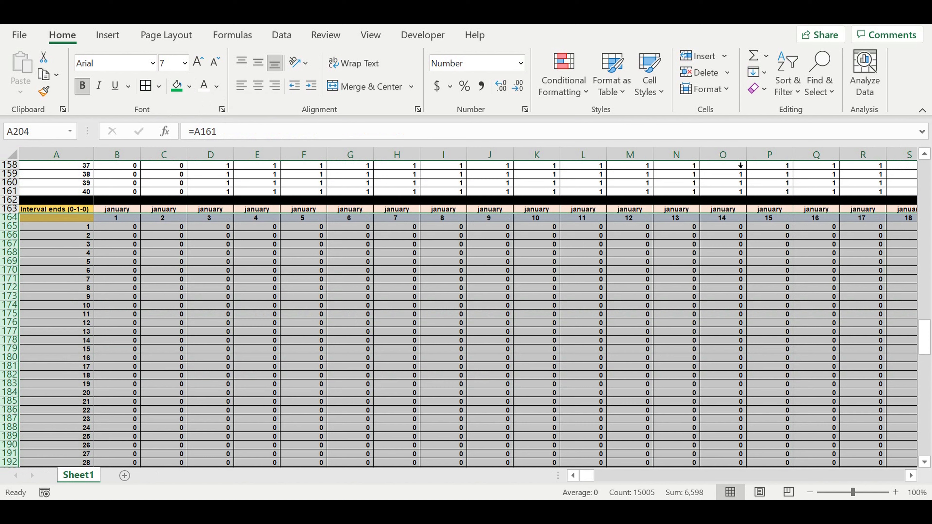
left_click(282, 35)
left_click(875, 73)
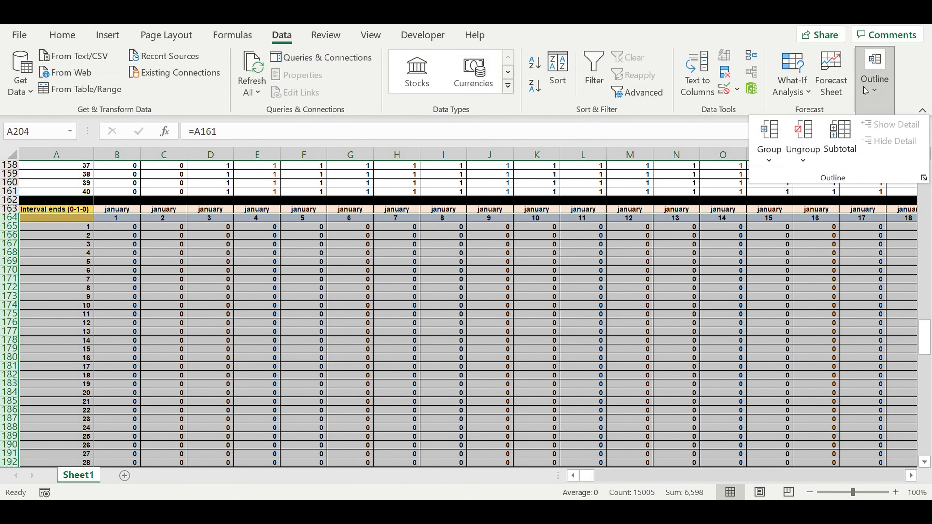
left_click(763, 139)
Group rows 78 to 118 of the Interval starts (0-1-0) grid and collapse all row groups to outline level 1
scroll(245, 222, "up", 10)
scroll(246, 218, "up", 7)
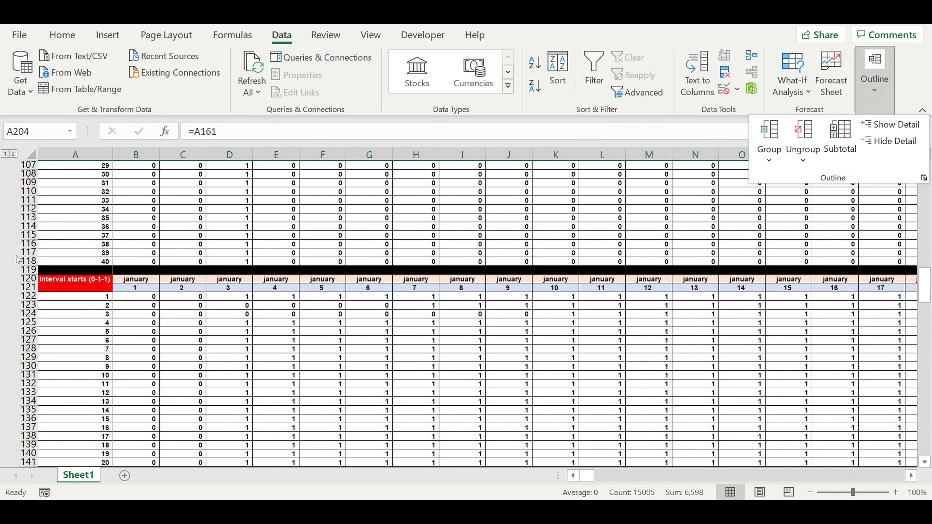
left_click_drag(18, 260, 25, 174)
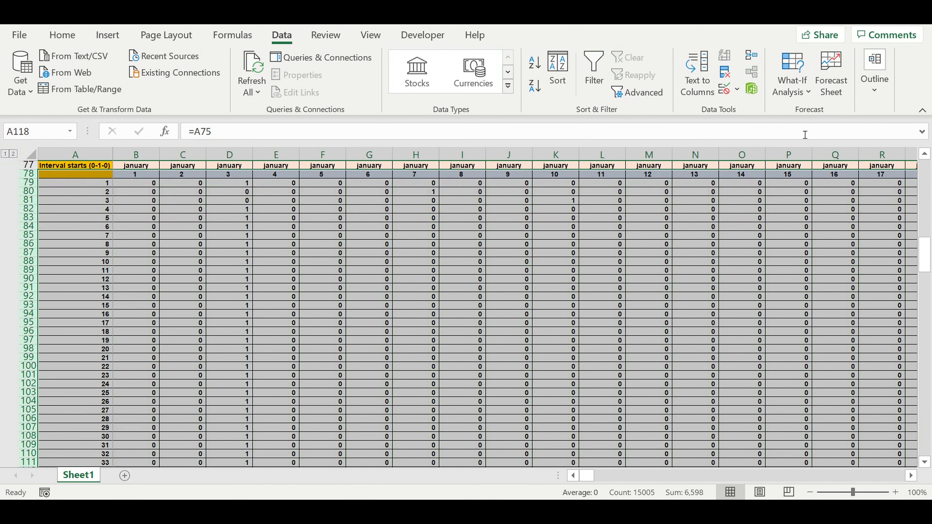
left_click(875, 73)
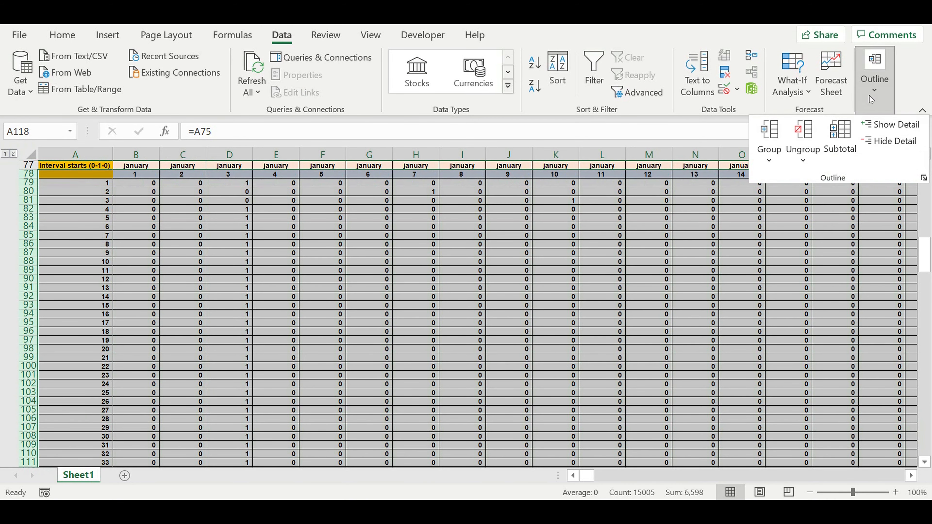
left_click(767, 150)
left_click(788, 182)
left_click(6, 153)
Review the Interval starts (0-1-1), Interval ends (1-1-0) and Interval (0-1-1-0) grids with the helper grids collapsed
scroll(176, 257, "up", 5)
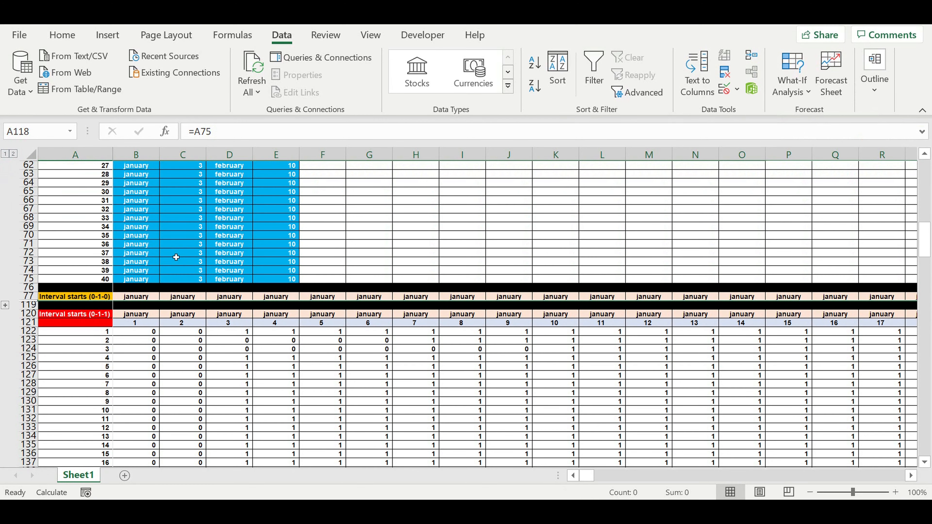
scroll(176, 257, "down", 4)
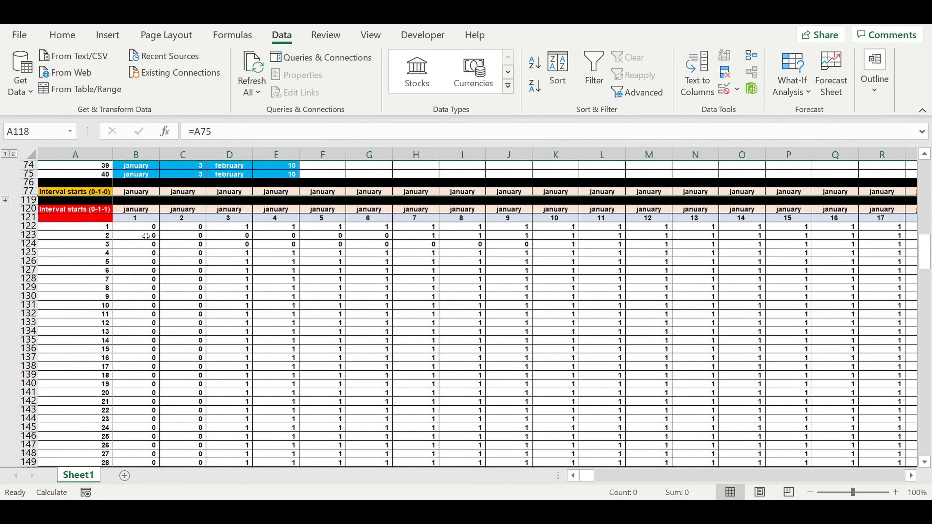
left_click(134, 228)
left_click_drag(148, 240, 572, 375)
scroll(364, 337, "down", 1)
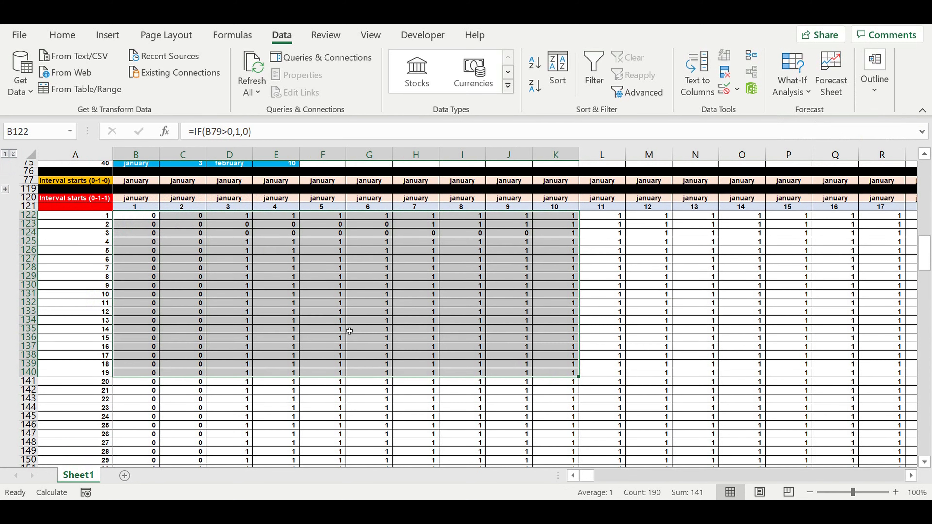
scroll(350, 331, "down", 10)
scroll(196, 316, "down", 3)
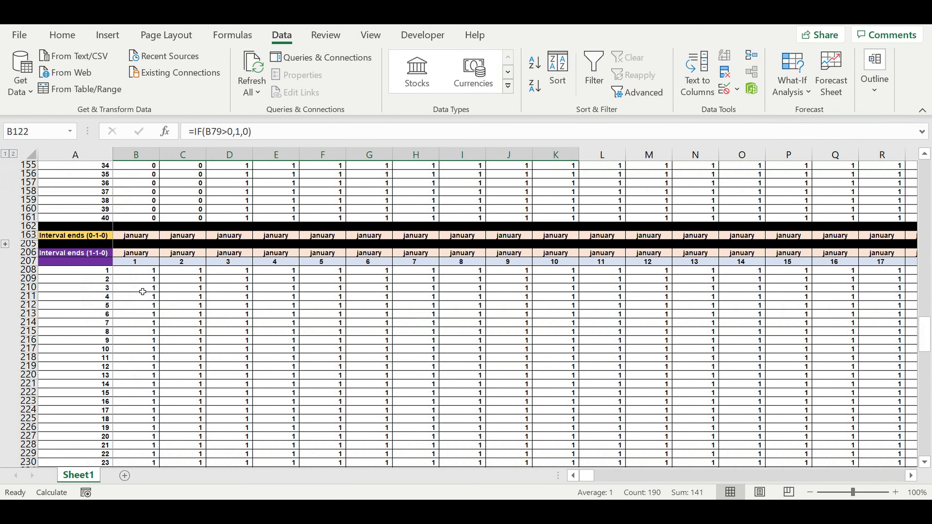
left_click_drag(126, 274, 422, 381)
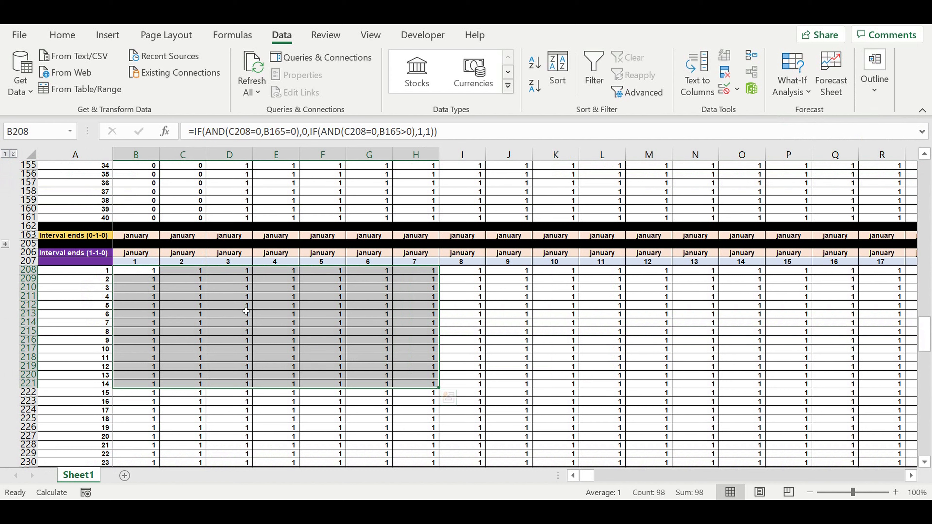
left_click(193, 275)
left_click(198, 193)
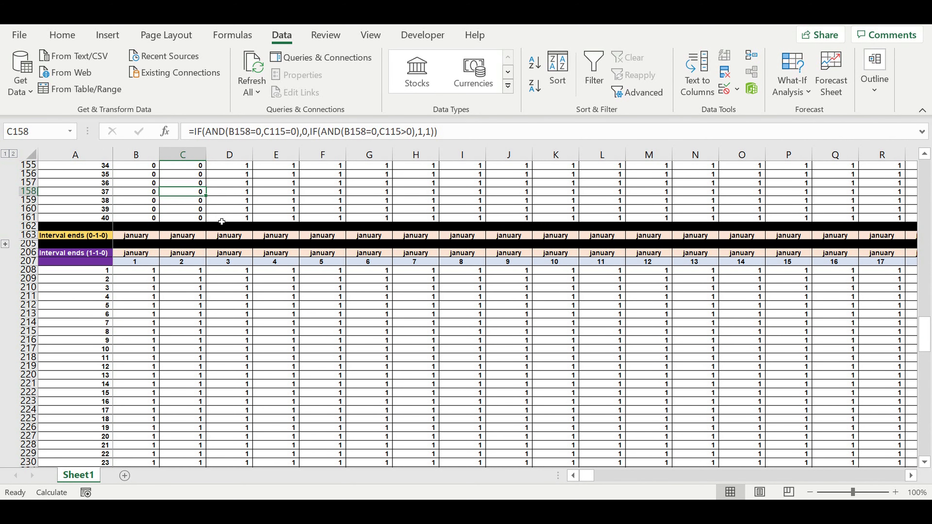
scroll(222, 221, "down", 8)
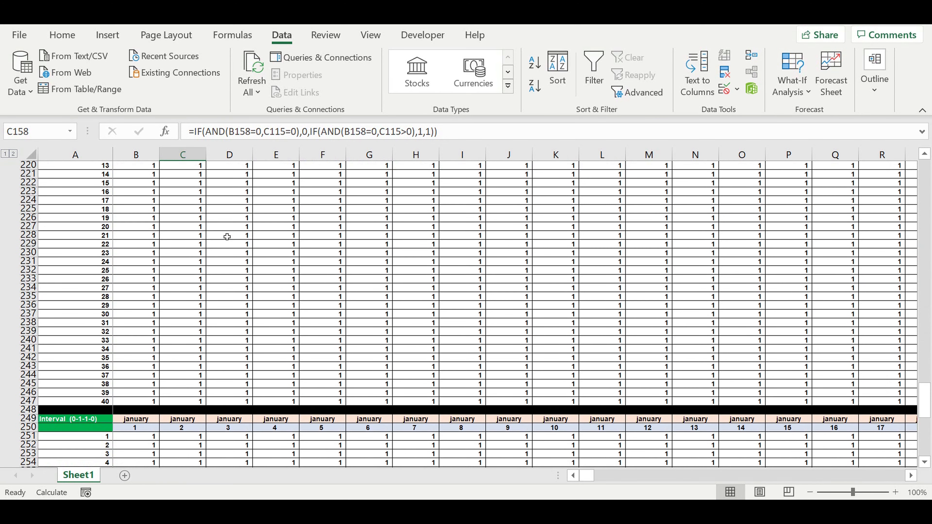
scroll(227, 237, "down", 4)
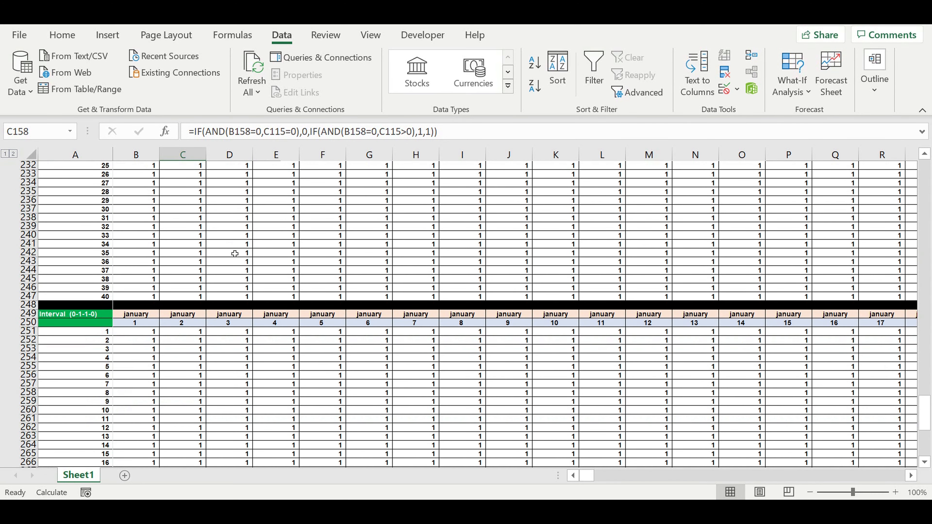
scroll(237, 267, "down", 14)
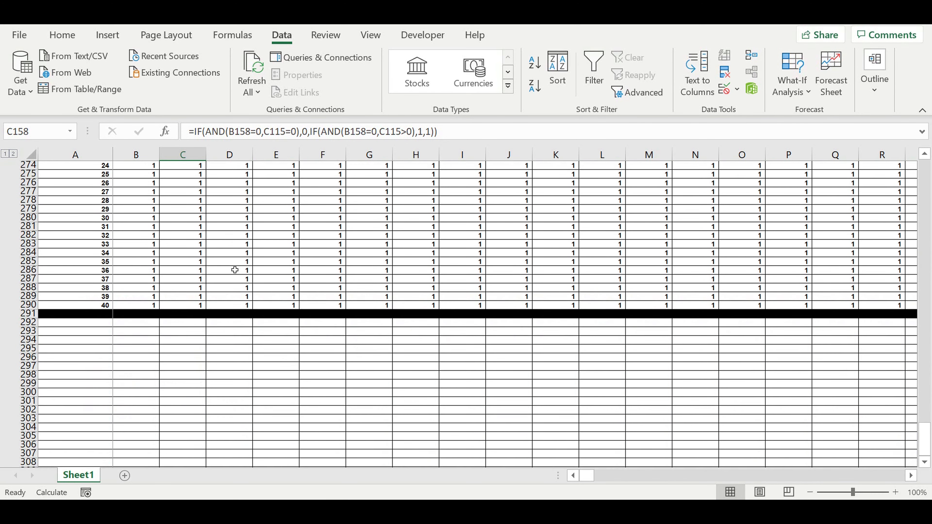
scroll(231, 264, "up", 10)
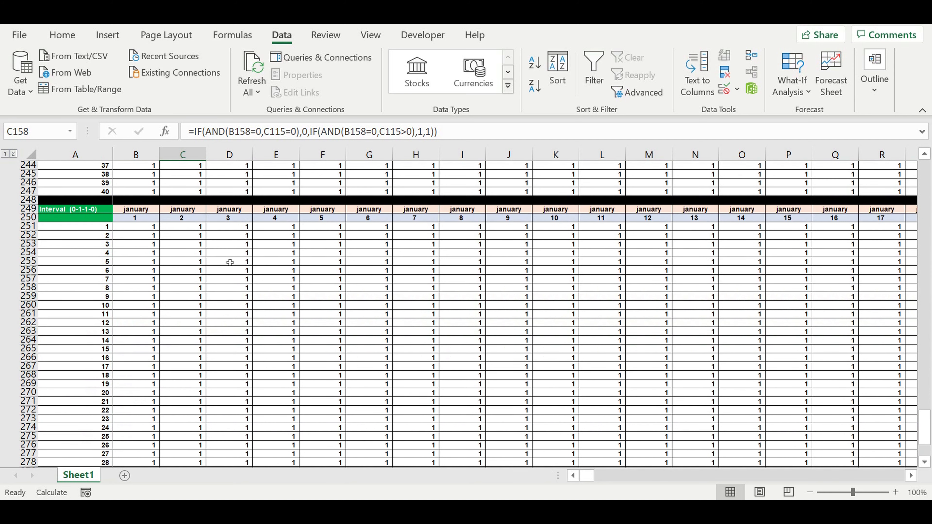
left_click(132, 228)
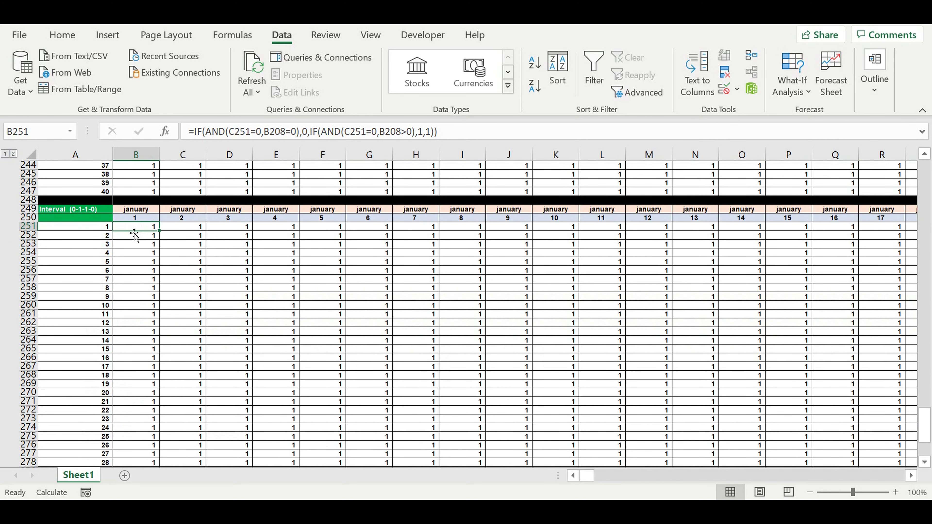
type("=if")
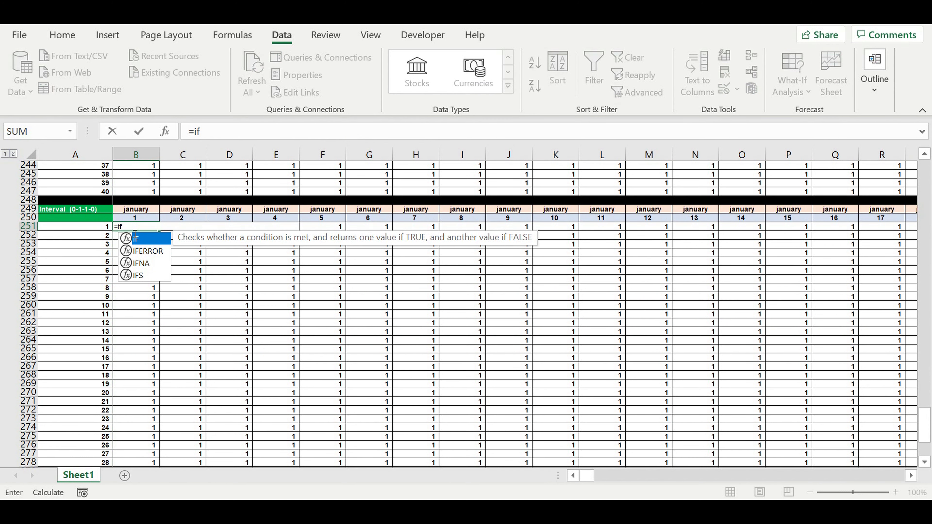
key("Left")
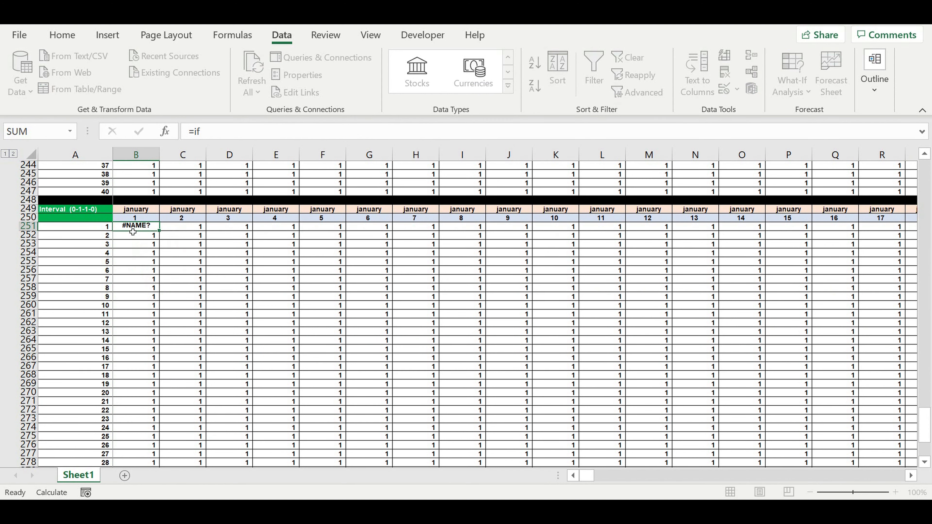
type("9")
key("BackSpace")
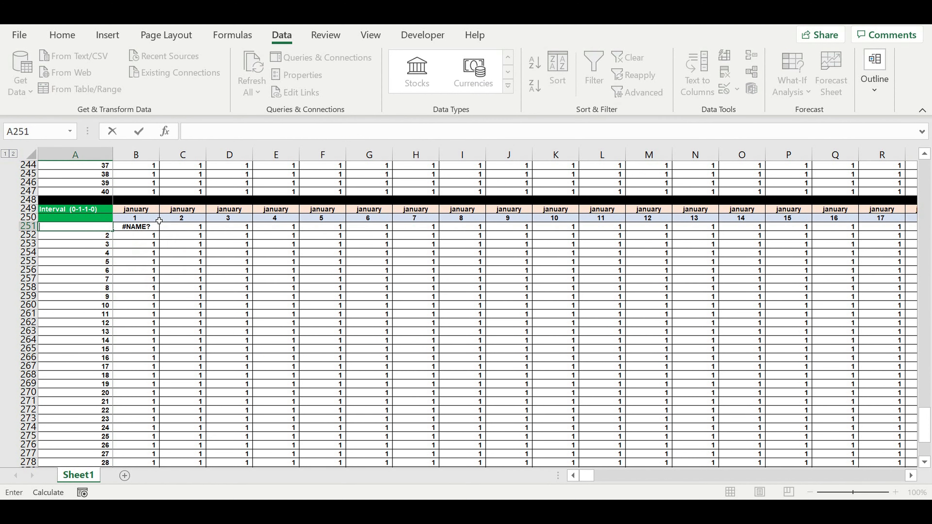
left_click(91, 235)
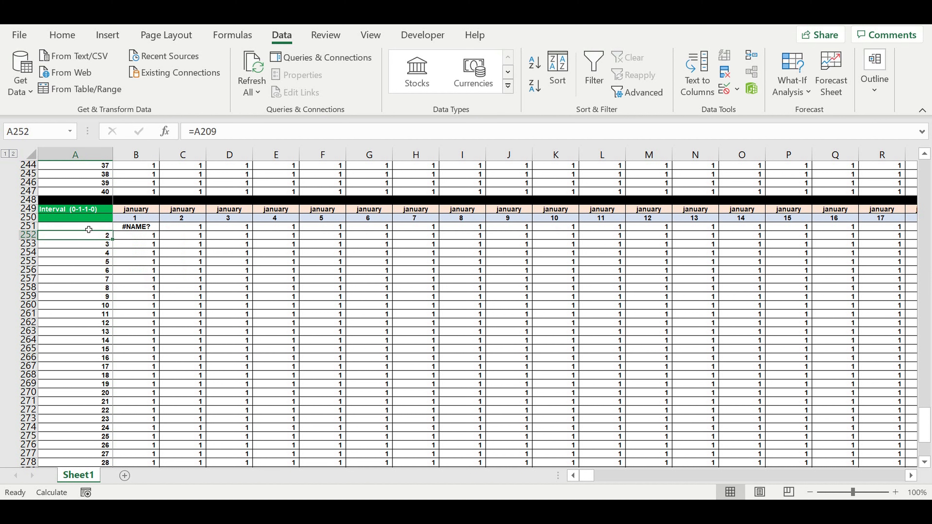
key("ctrl+z")
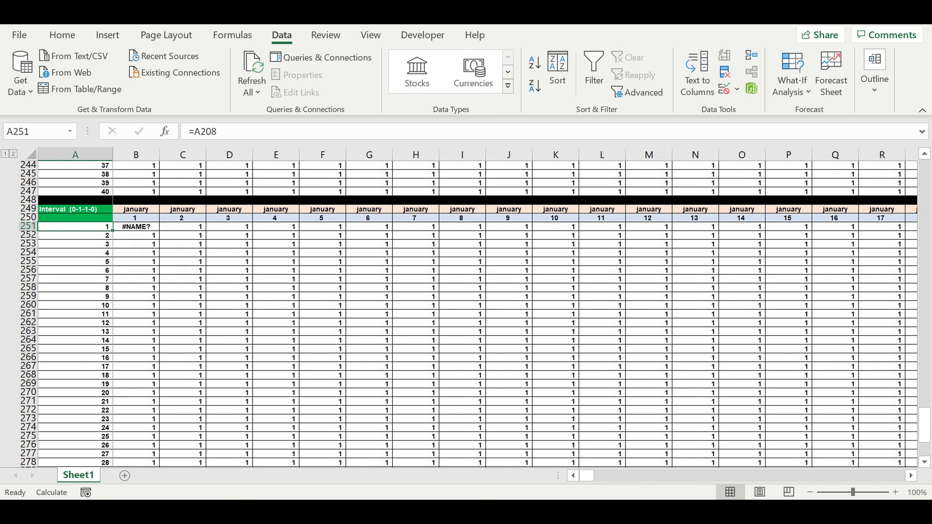
Enter the formula =IF(B208+B122=2,1,0) in cell B251 of the Interval (0-1-1-0) grid
left_click(150, 229)
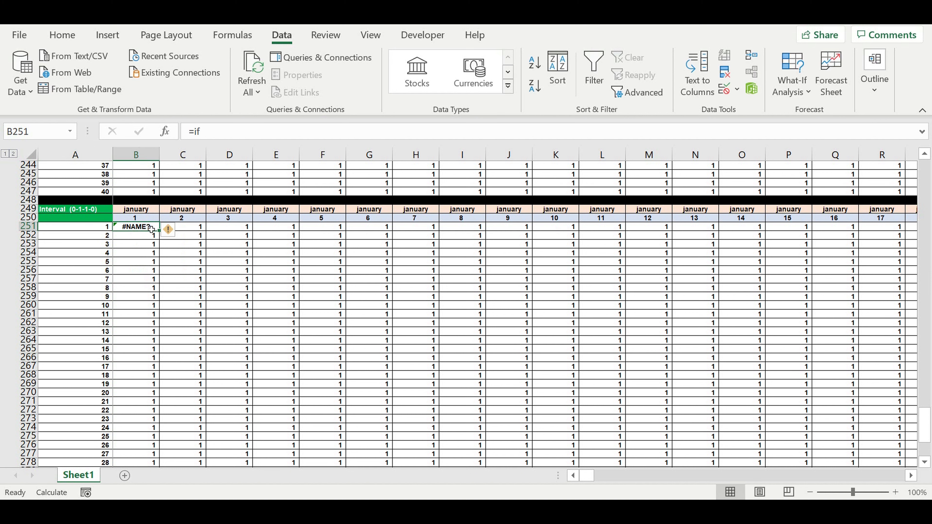
type("=if")
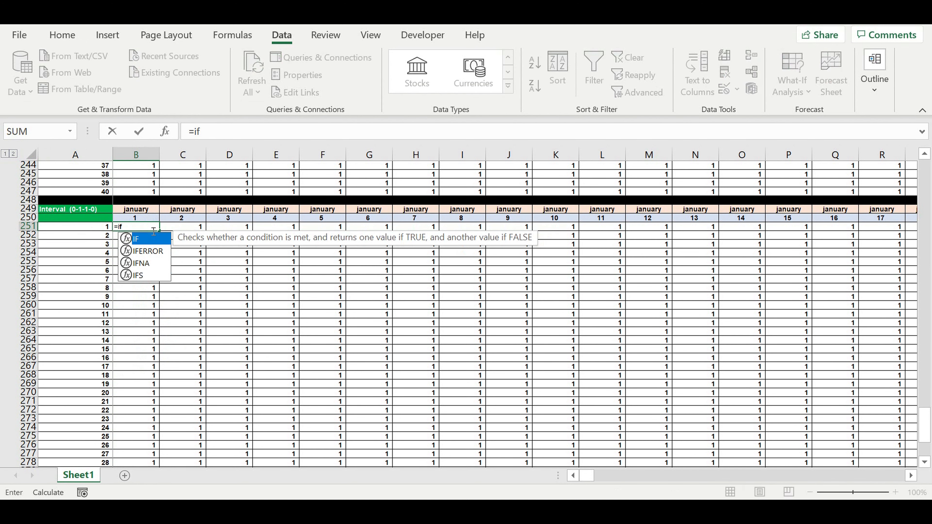
type("(")
scroll(257, 272, "up", 4)
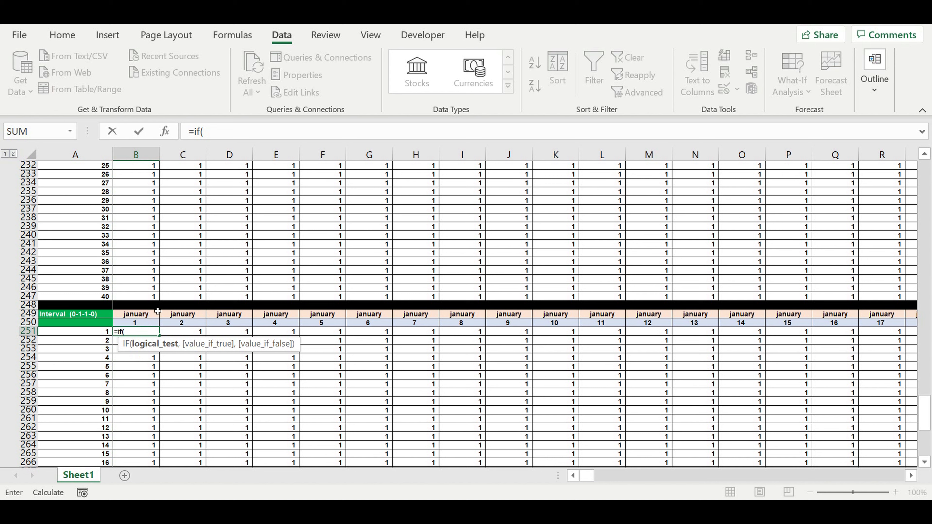
left_click(222, 133)
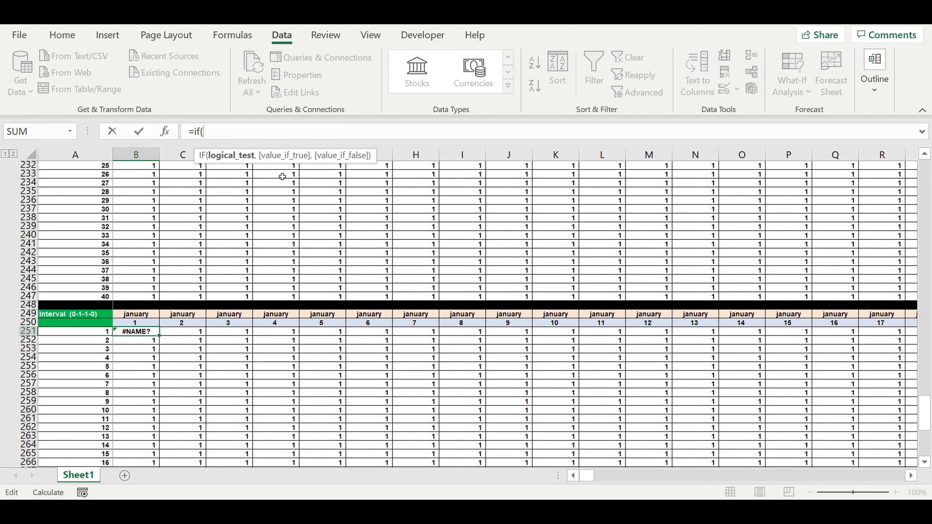
scroll(281, 175, "up", 4)
scroll(270, 175, "up", 4)
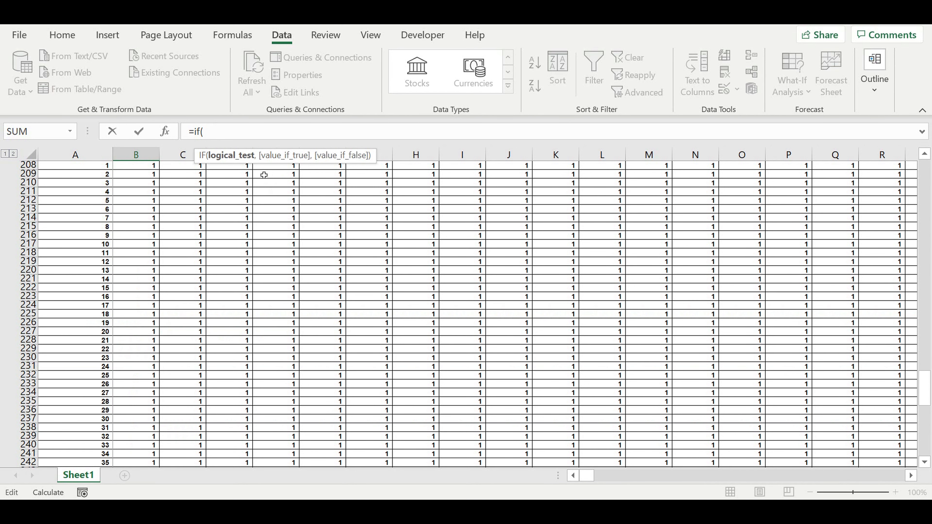
scroll(179, 178, "up", 2)
scroll(180, 178, "up", 1)
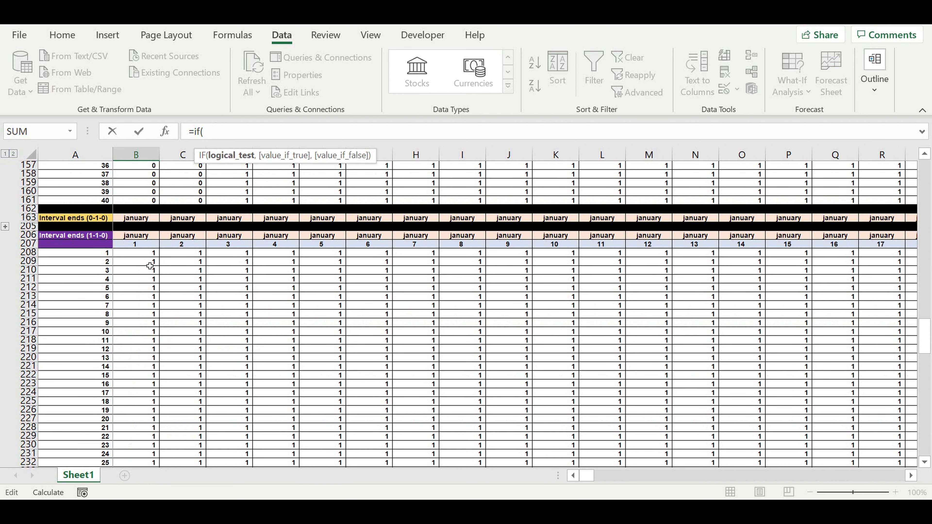
left_click(138, 254)
type("+")
scroll(199, 249, "up", 10)
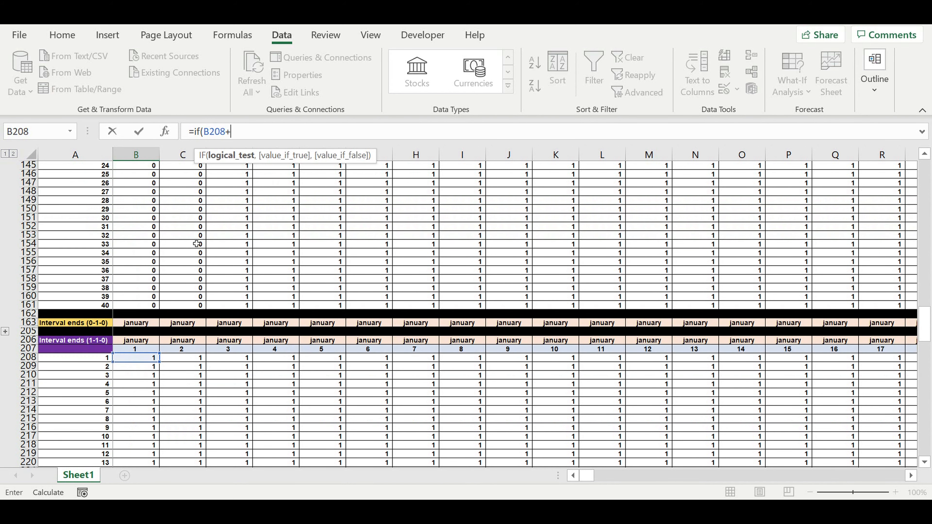
scroll(194, 240, "up", 4)
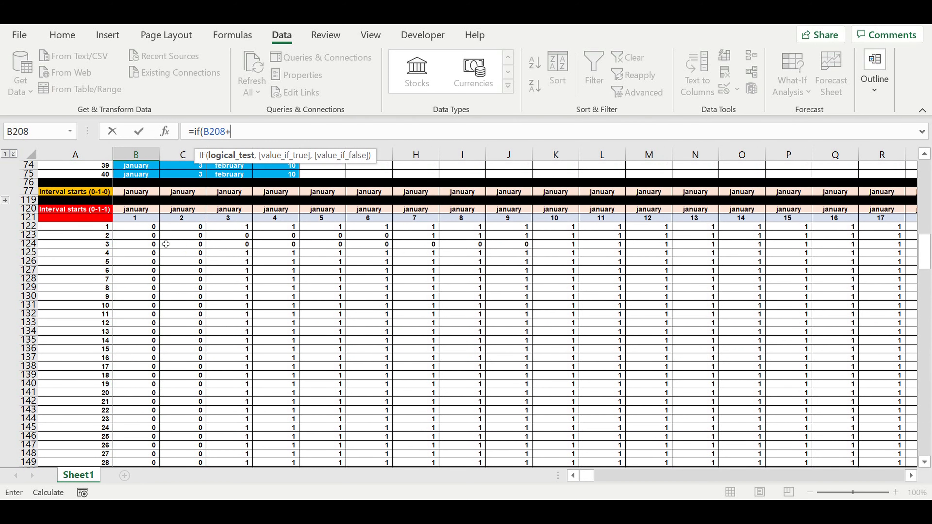
left_click(137, 227)
type("=2,1,0)")
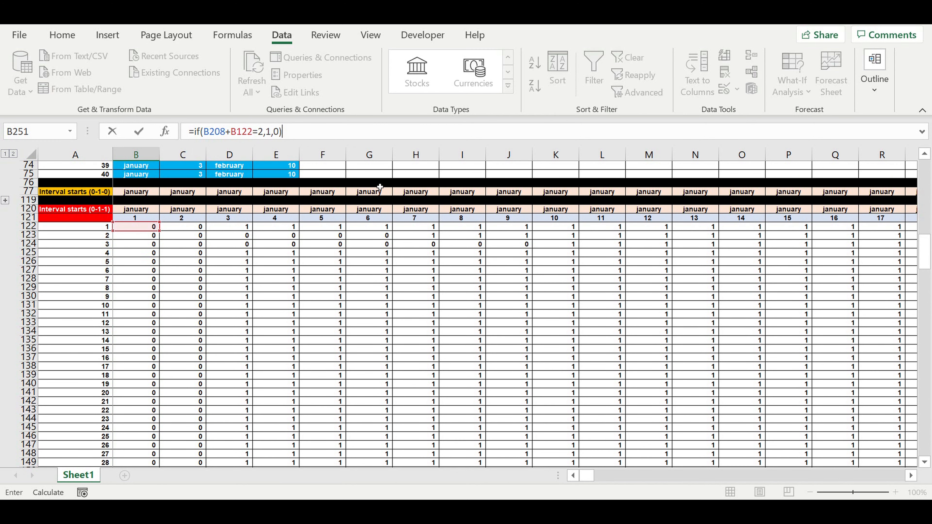
key("Return")
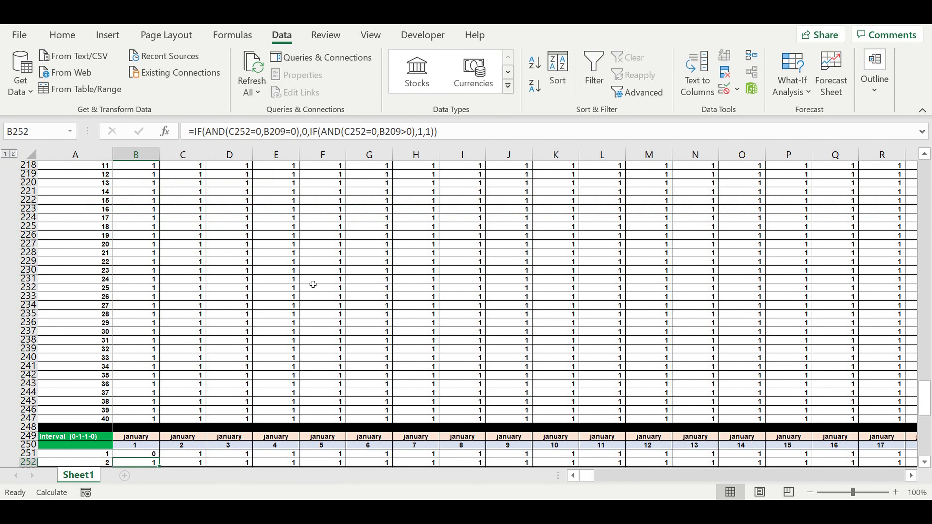
Fill the B251 formula down to row 290 and across to column NB
scroll(255, 341, "down", 9)
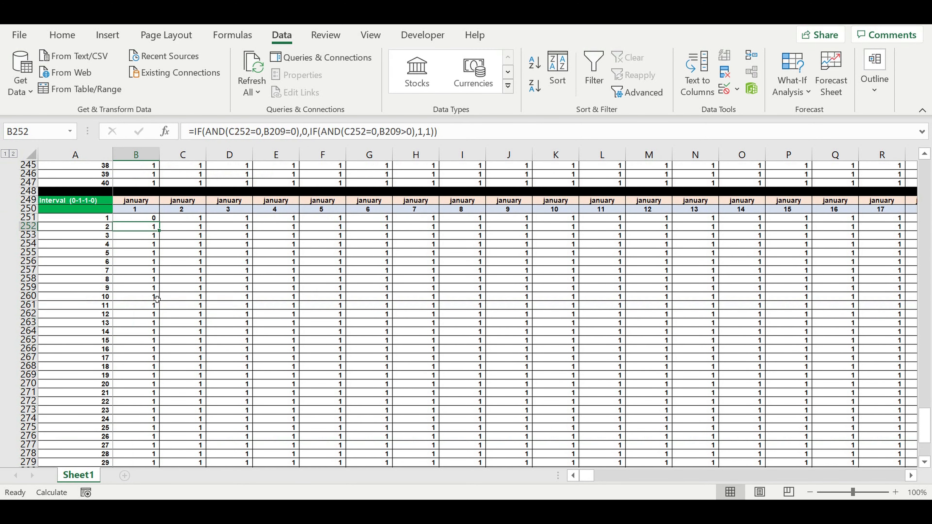
left_click(136, 218)
mouse_move(159, 222)
left_mouse_down()
mouse_move(152, 493)
mouse_move(159, 453)
left_mouse_up()
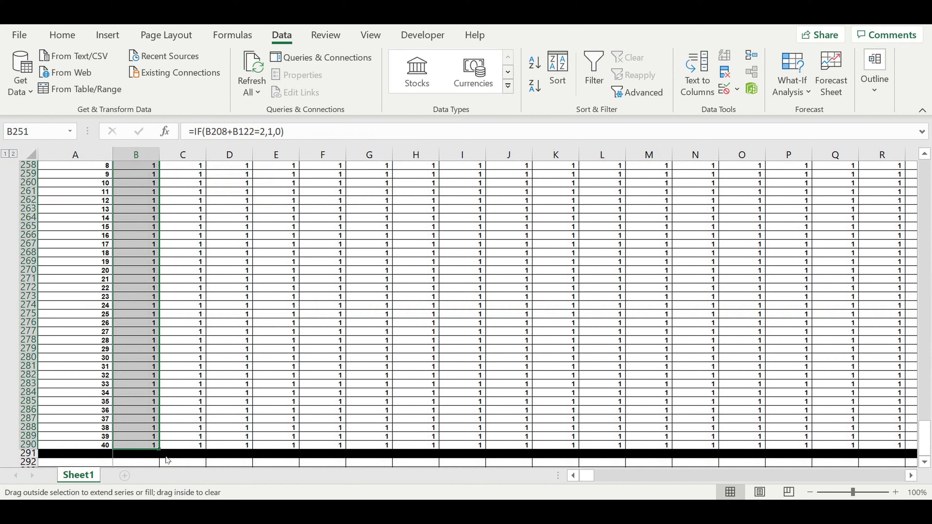
left_click_drag(160, 449, 811, 381)
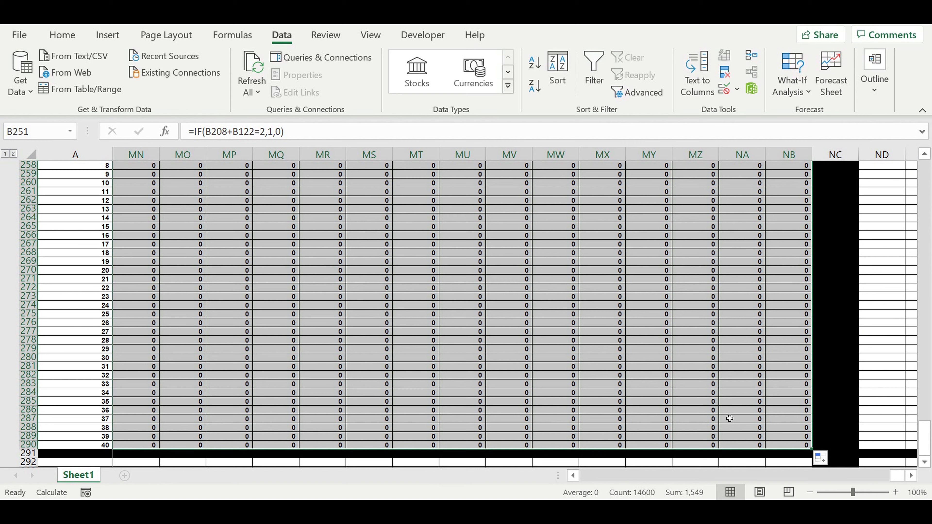
Examine the Interval (0-1-1-0) grid's formulas and day markings from the start of January to mid-February, especially the first interval's row
left_click(729, 418)
left_click_drag(899, 477, 439, 470)
scroll(349, 287, "up", 4)
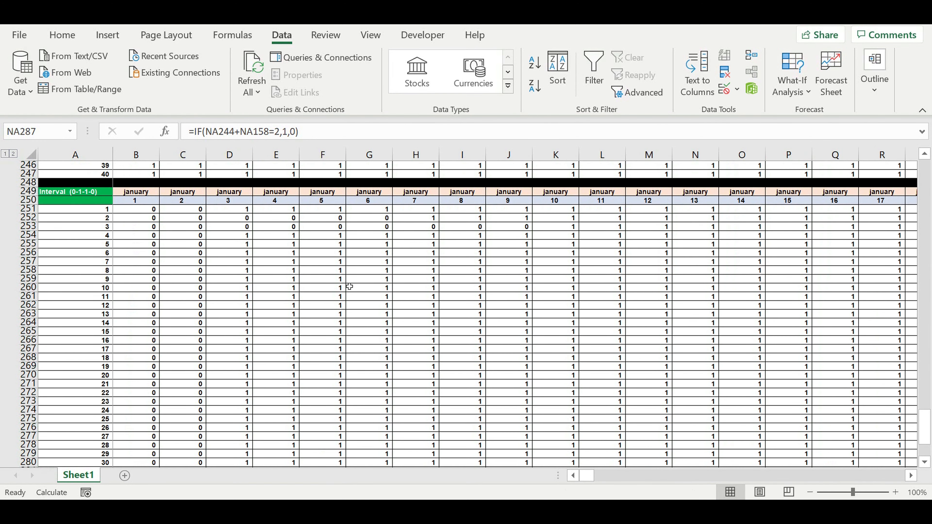
scroll(349, 287, "up", 4)
left_click(275, 356)
left_click(182, 317)
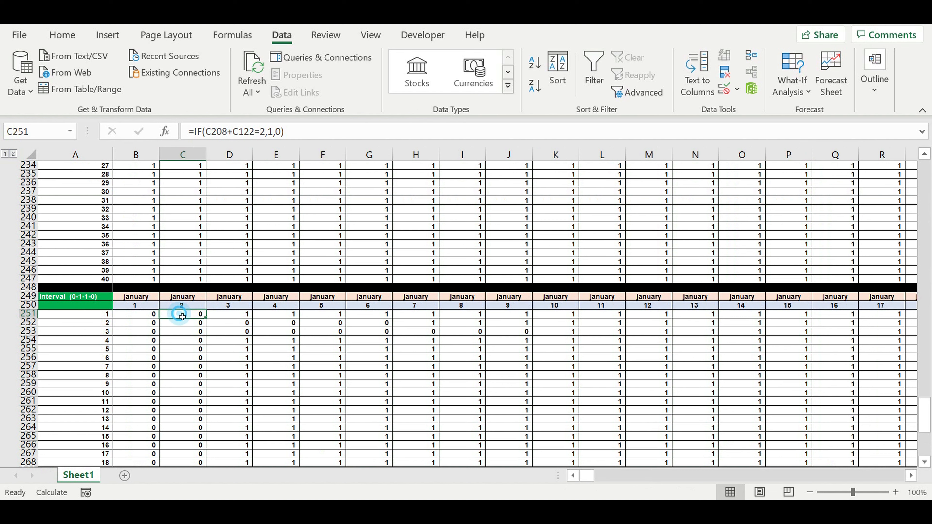
left_click(245, 317)
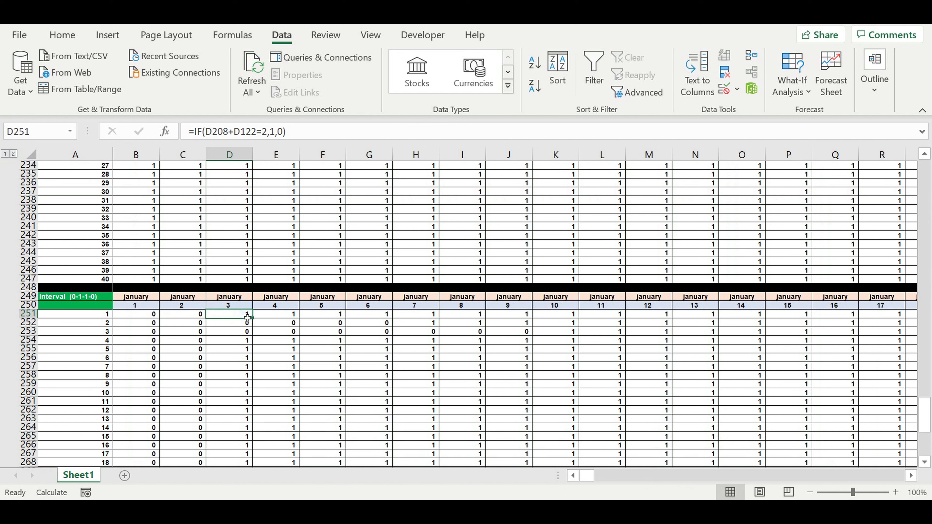
left_click_drag(247, 318, 888, 314)
left_click_drag(529, 305, 434, 321)
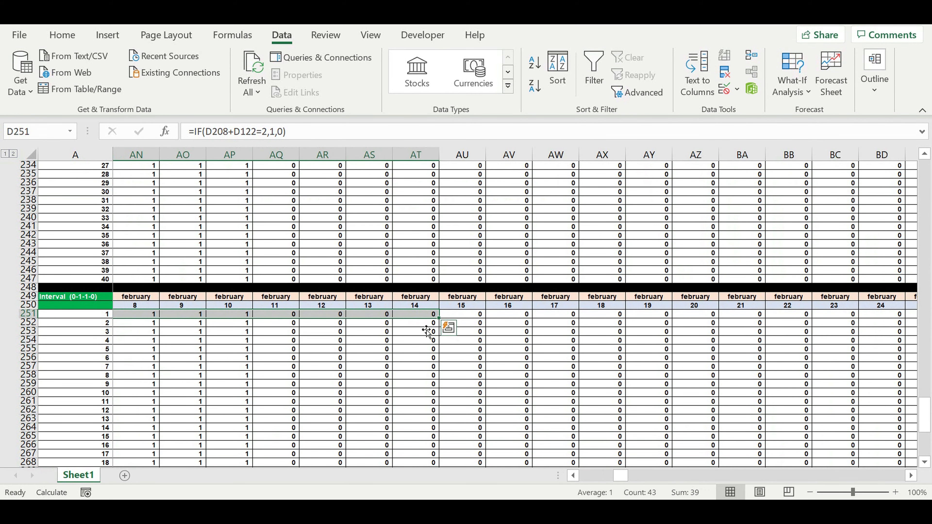
left_click(230, 315)
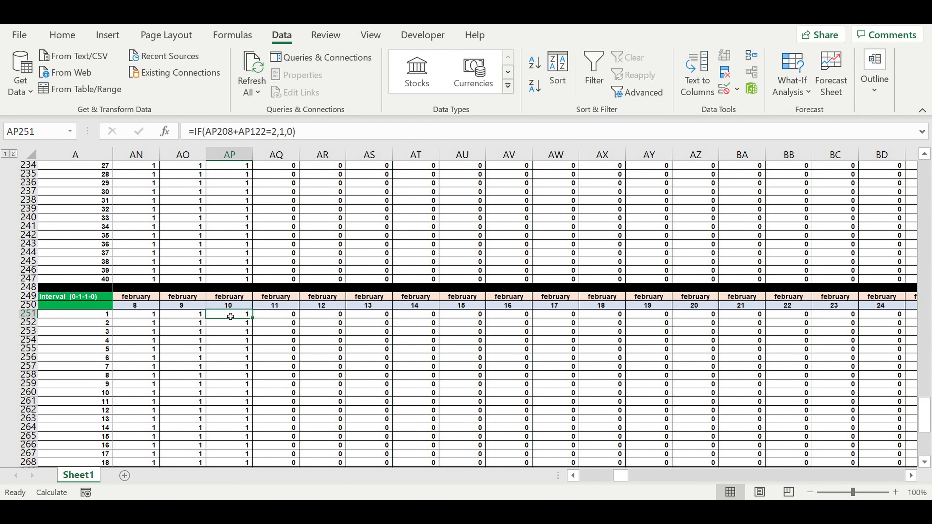
scroll(231, 316, "down", 2)
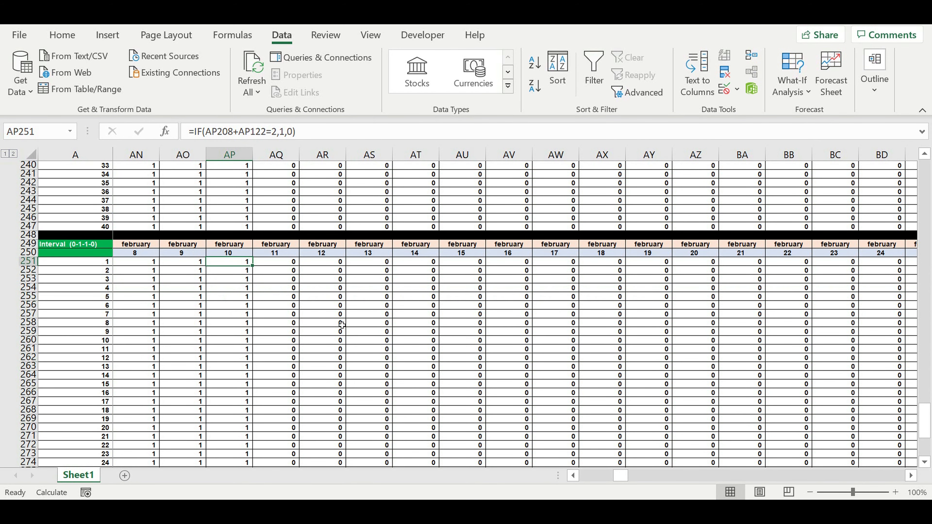
left_click_drag(620, 476, 611, 475)
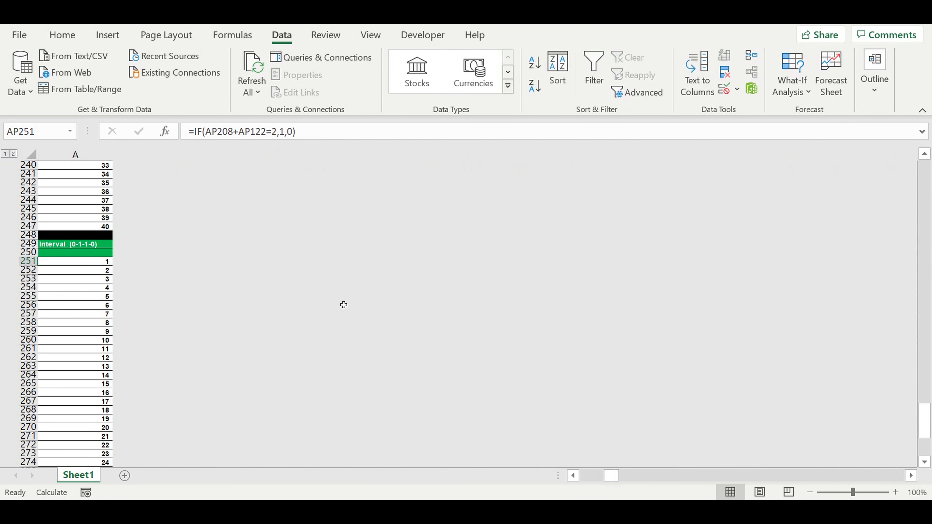
left_click_drag(704, 265, 194, 348)
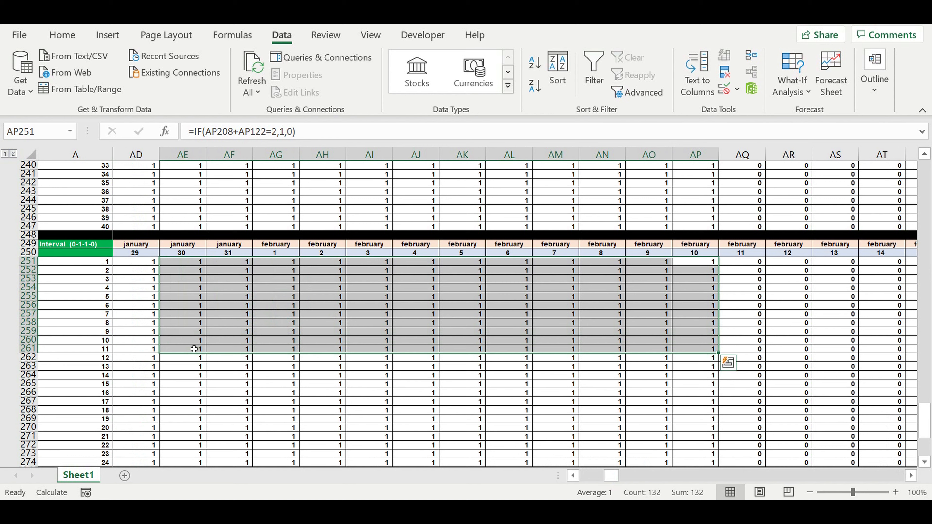
left_click(231, 299)
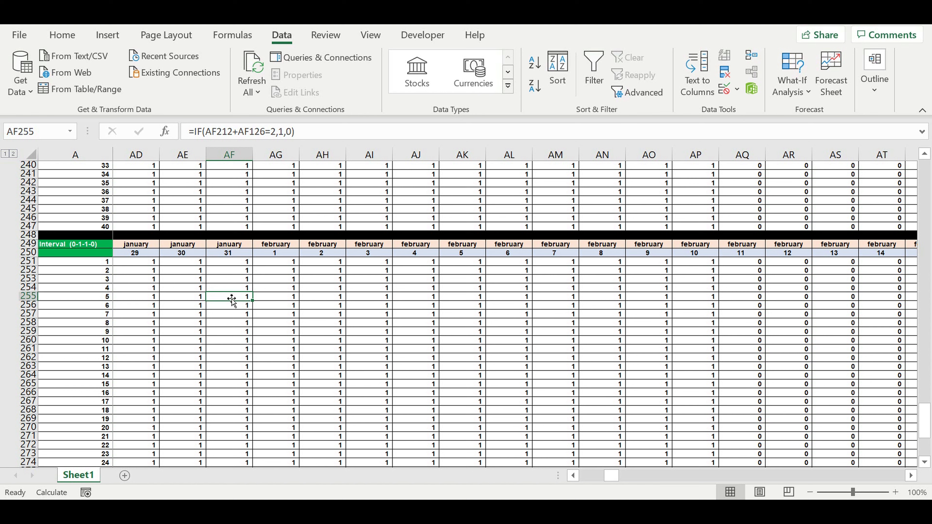
left_click_drag(611, 476, 547, 474)
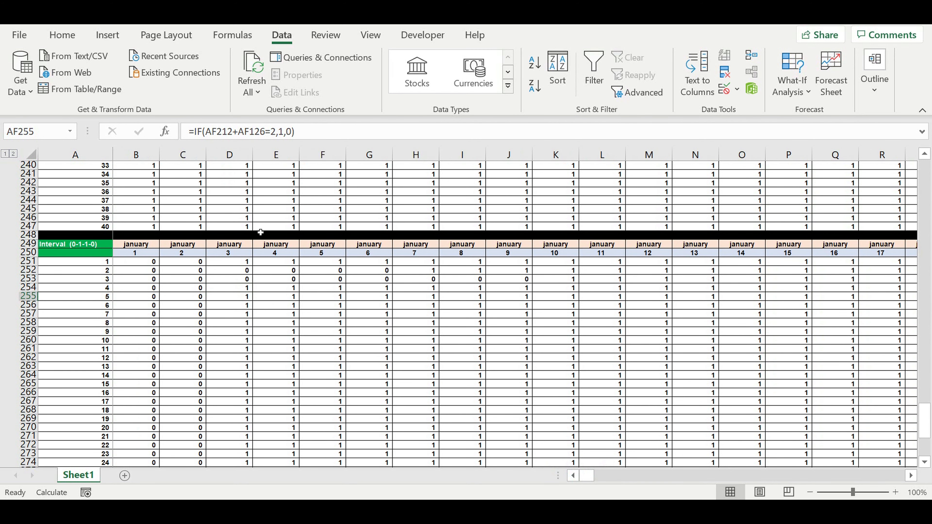
Review the FROM and TO month and date entries in the Intervals table, starting from cell B36
scroll(260, 231, "up", 17)
scroll(259, 231, "up", 15)
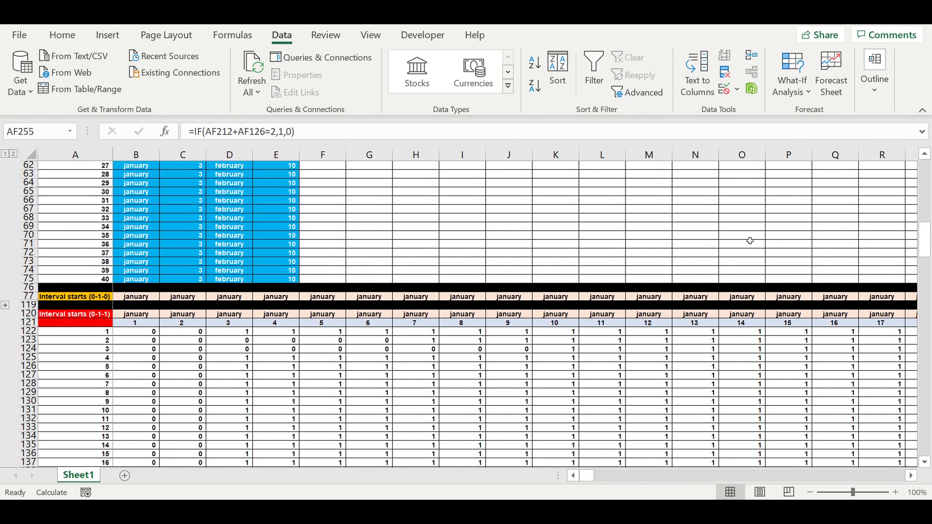
scroll(165, 201, "up", 8)
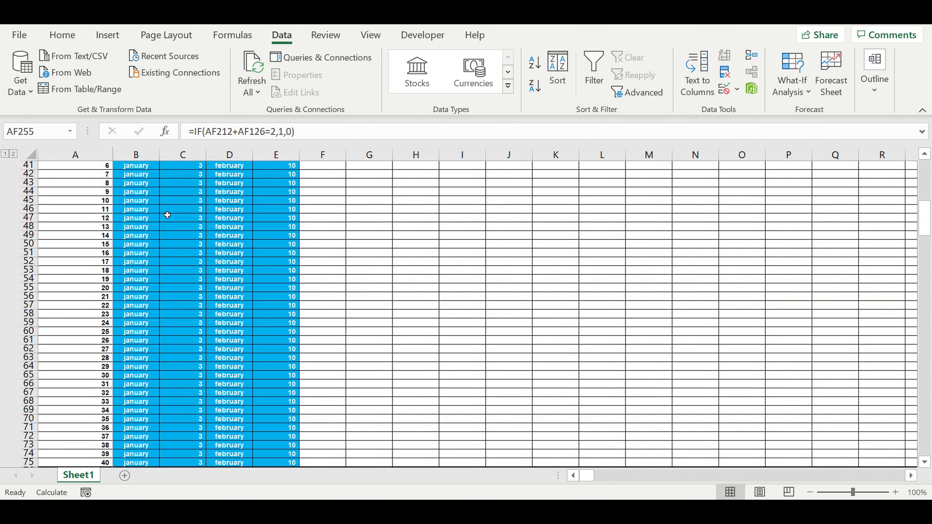
scroll(166, 201, "up", 7)
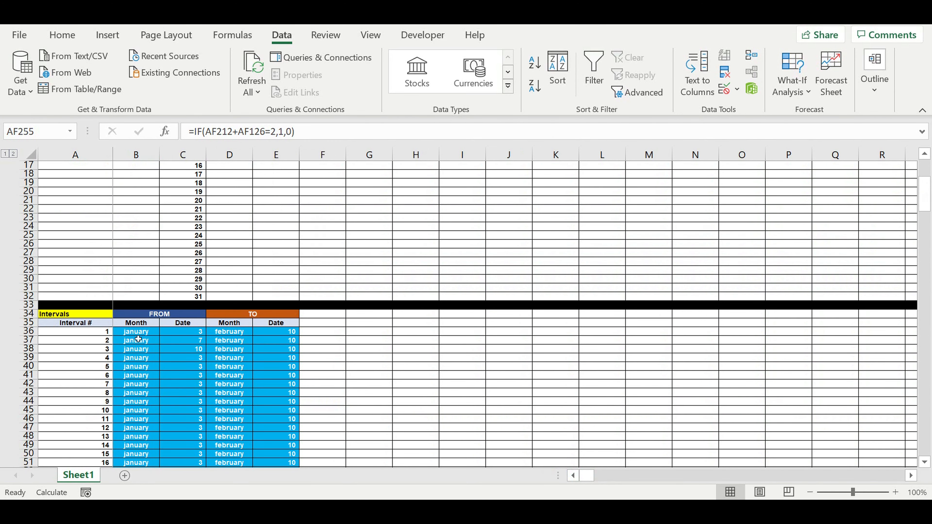
left_click(154, 330)
left_click_drag(241, 412, 286, 433)
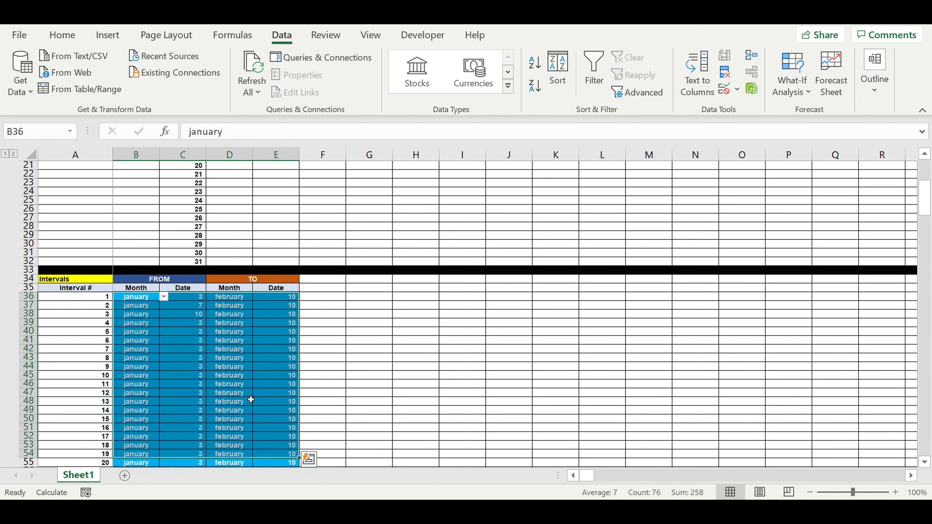
left_click_drag(156, 298, 276, 462)
left_click(318, 392)
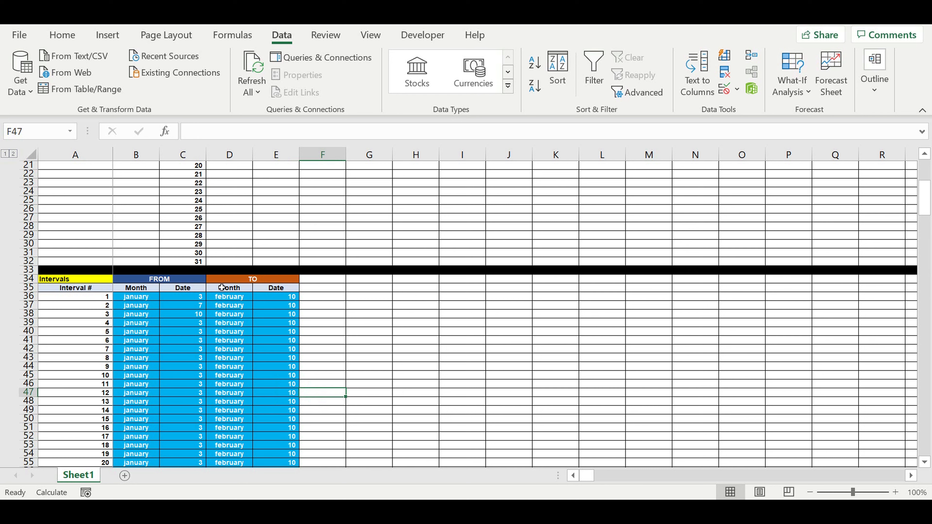
left_click_drag(147, 297, 290, 454)
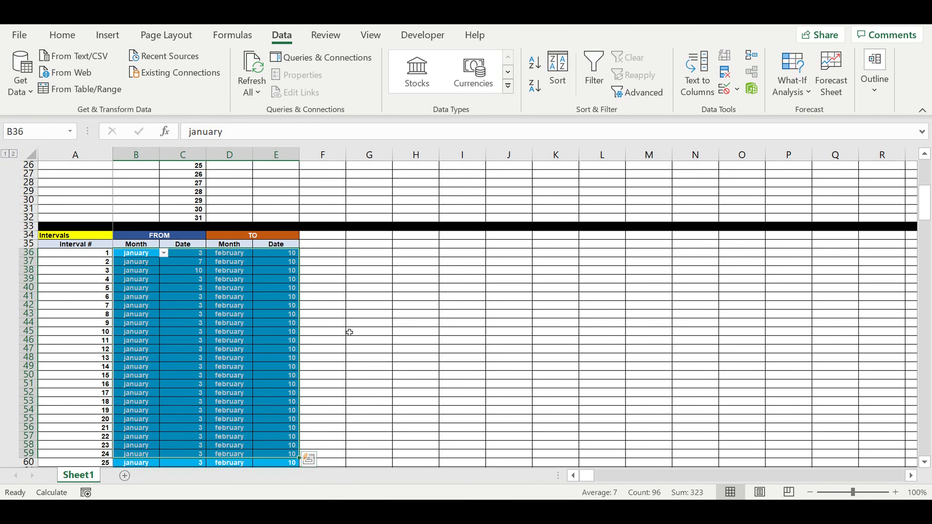